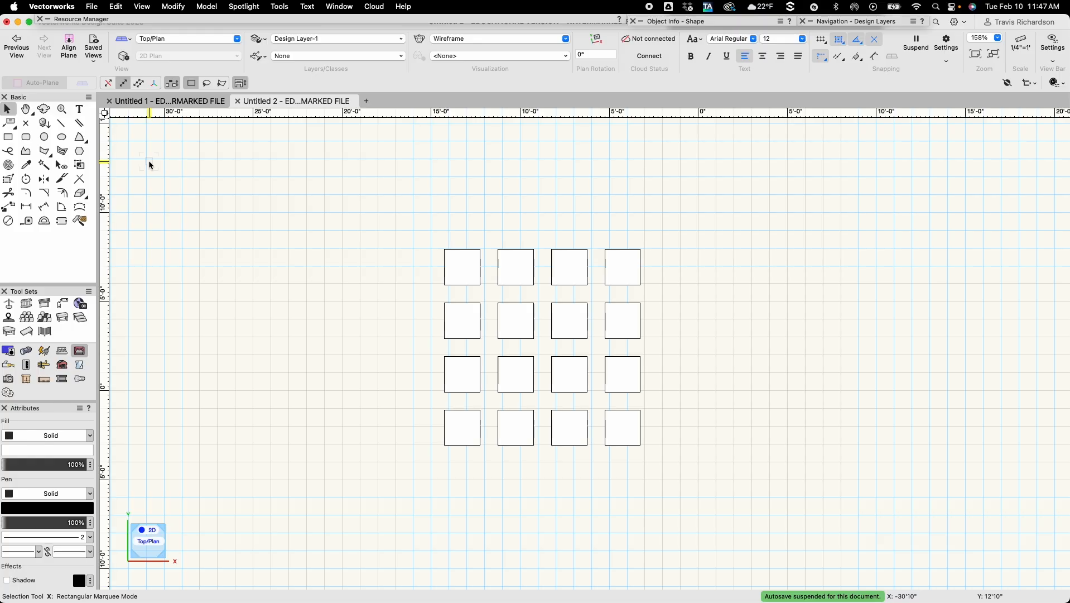
- Select only the top-left square of the grid and clear the selection
key("grave")
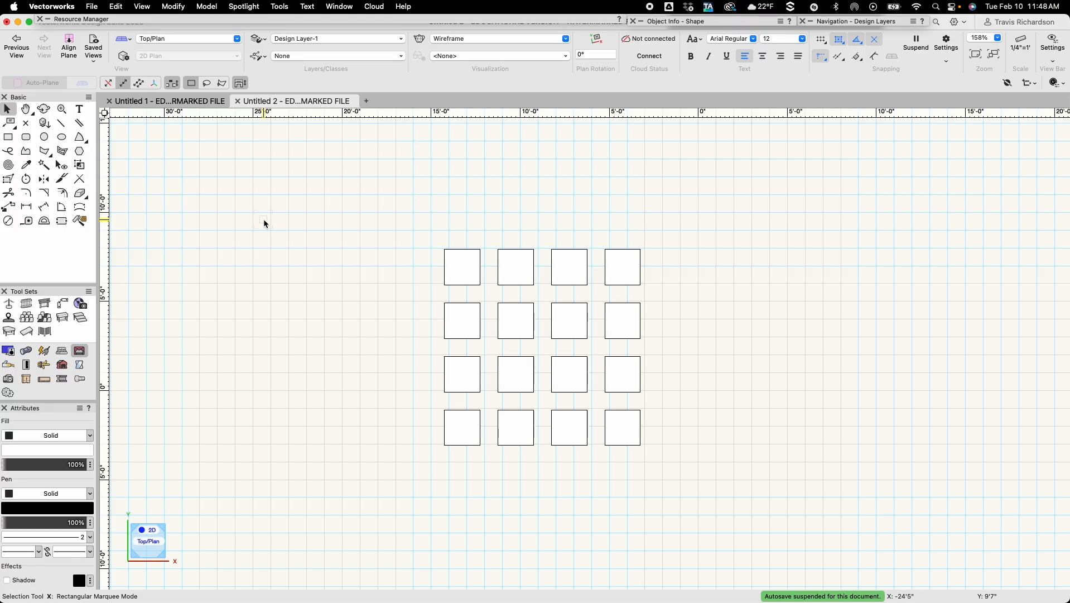
left_click(444, 276)
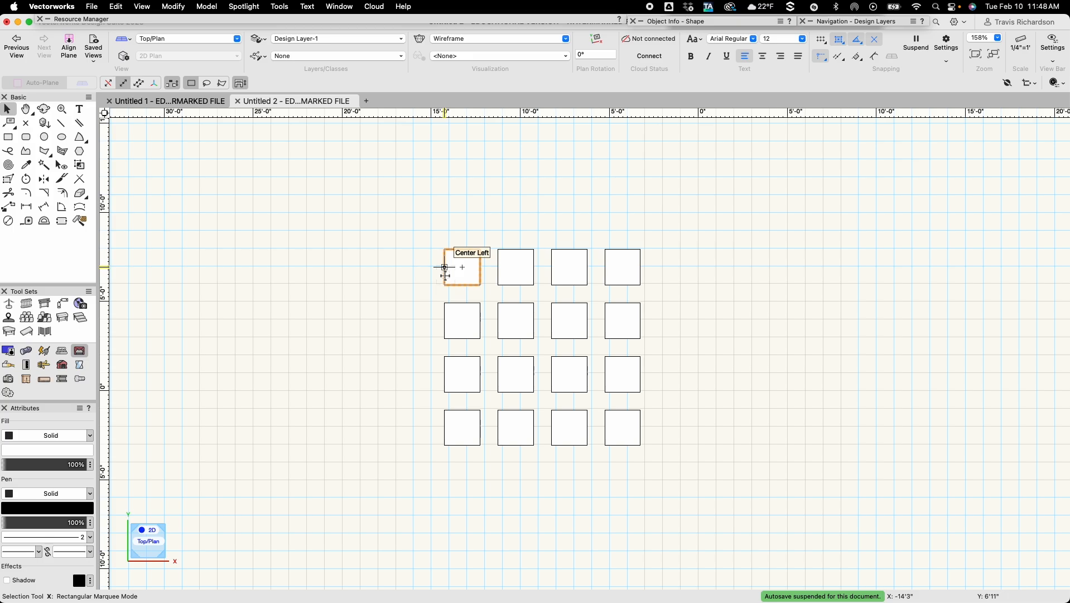
left_click(463, 269)
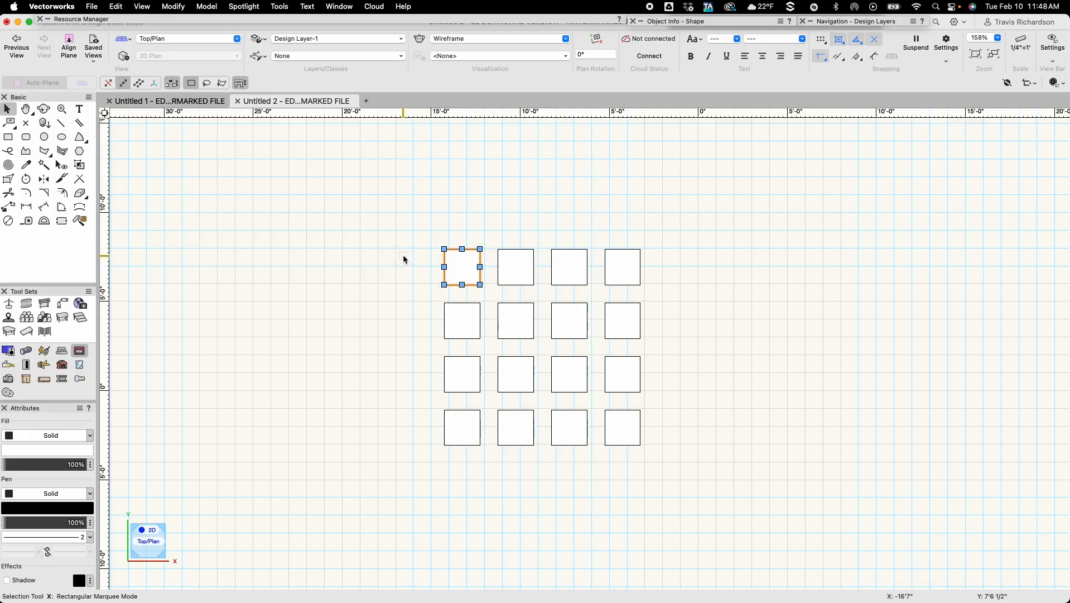
left_click(404, 257)
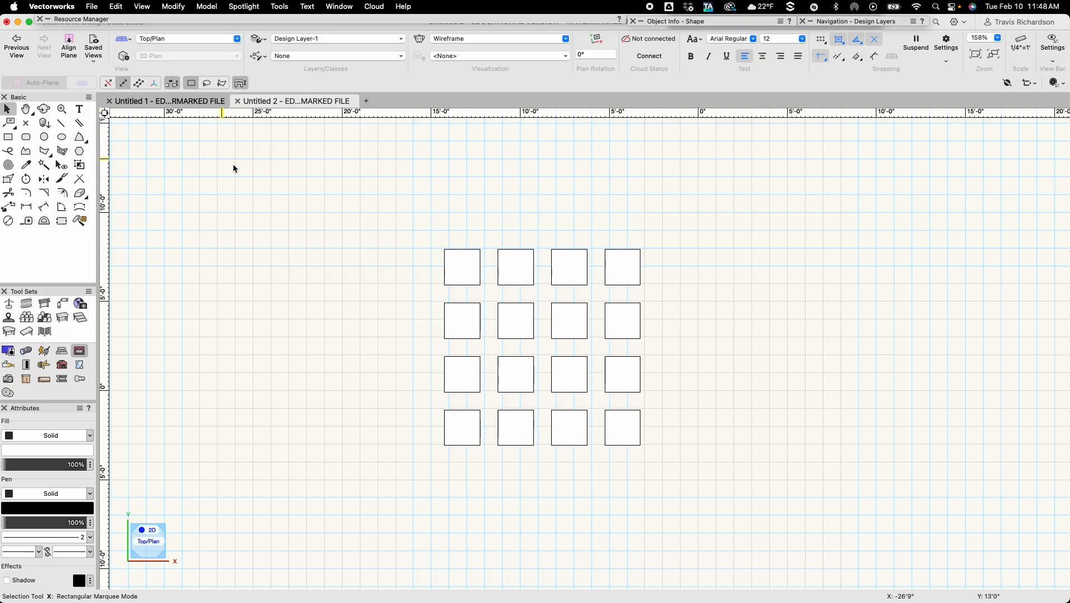
- Select the four squares in the grid's upper-left corner with a rectangular marquee, and clear the selection
left_click(172, 80)
left_click_drag(422, 234, 548, 351)
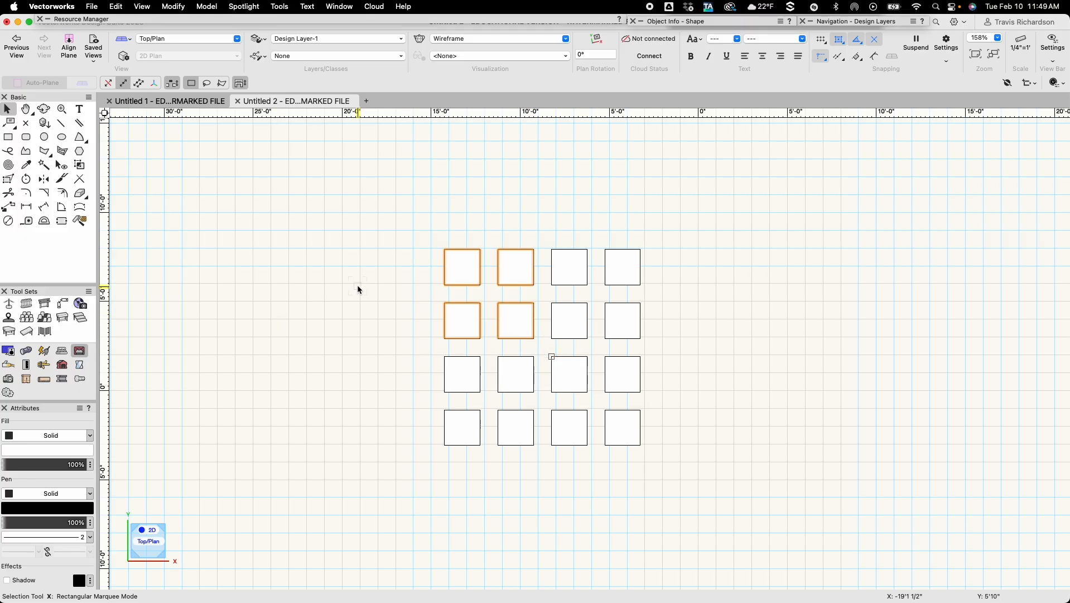
left_click(337, 223)
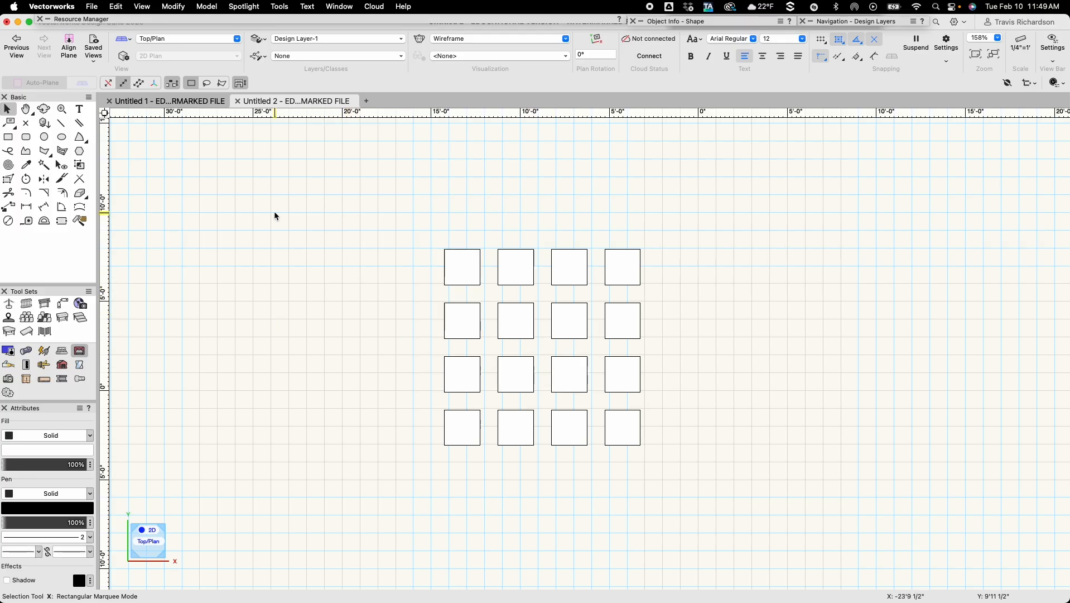
- Lasso an irregular group of six squares in the grid's upper-left area, and clear the selection
left_click(207, 83)
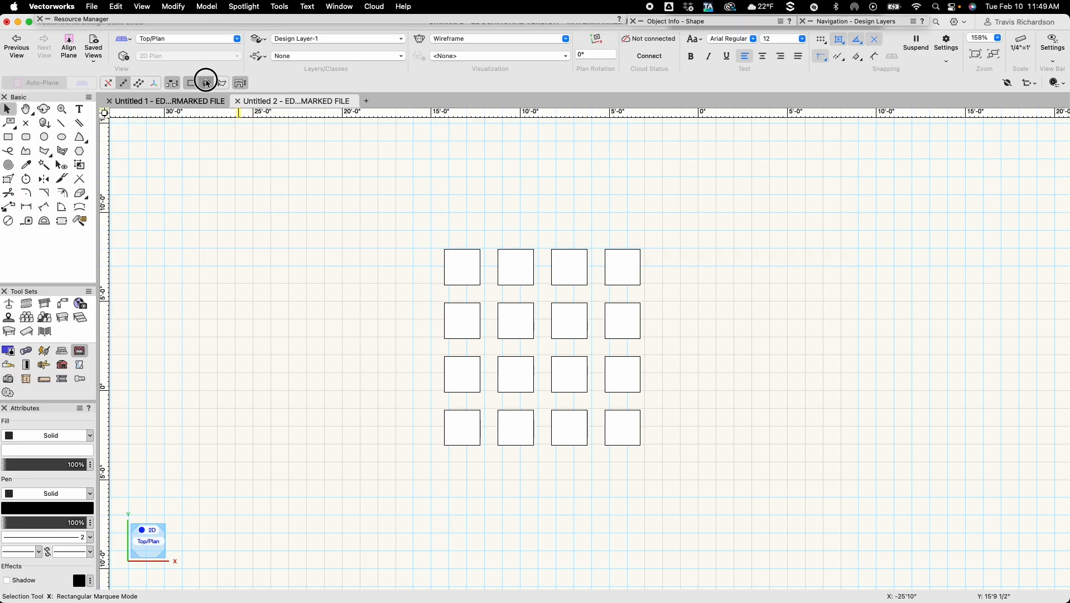
mouse_move(428, 233)
left_mouse_down()
mouse_move(413, 331)
mouse_move(432, 350)
mouse_move(486, 353)
mouse_move(495, 401)
mouse_move(546, 397)
mouse_move(547, 350)
mouse_move(601, 340)
mouse_move(589, 296)
mouse_move(551, 292)
mouse_move(539, 271)
mouse_move(539, 231)
mouse_move(495, 222)
mouse_move(424, 234)
left_mouse_up()
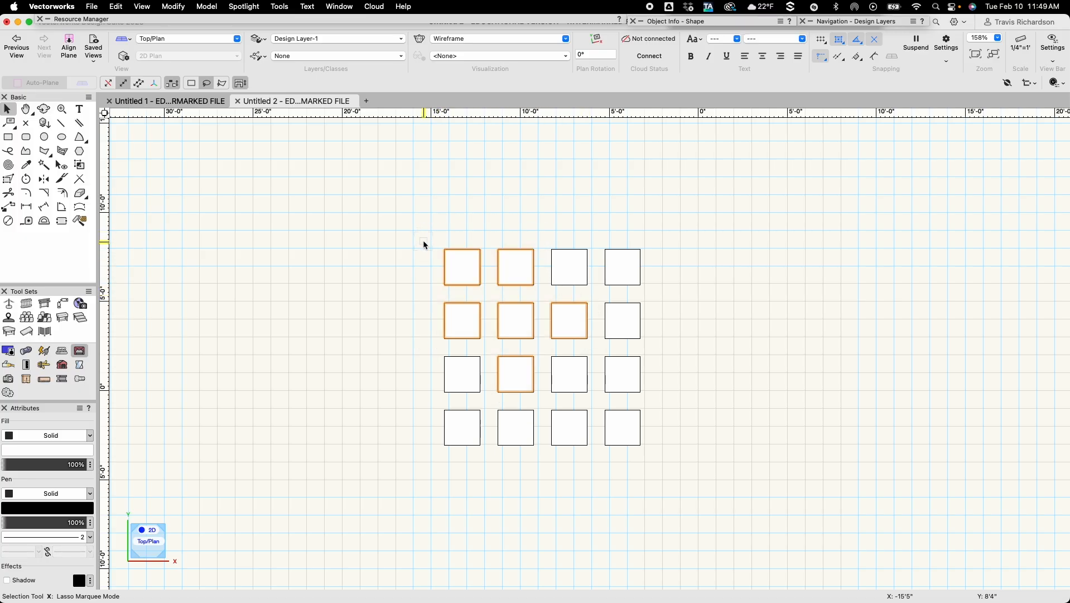
left_click(377, 251)
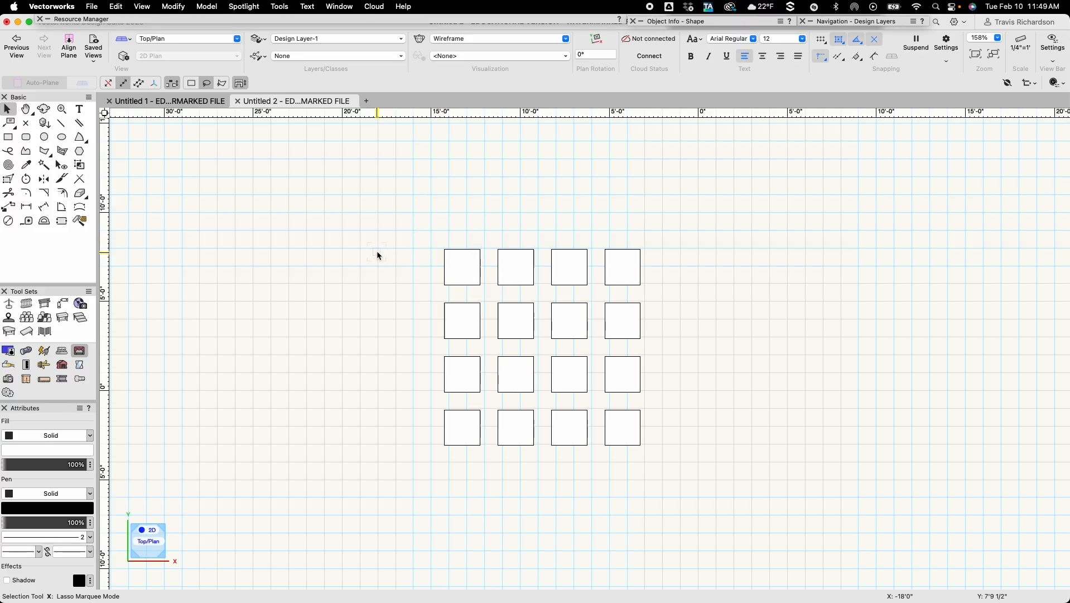
- Select eight squares across the grid's upper three rows with a multi-point polygonal marquee, and clear the selection
left_click(222, 84)
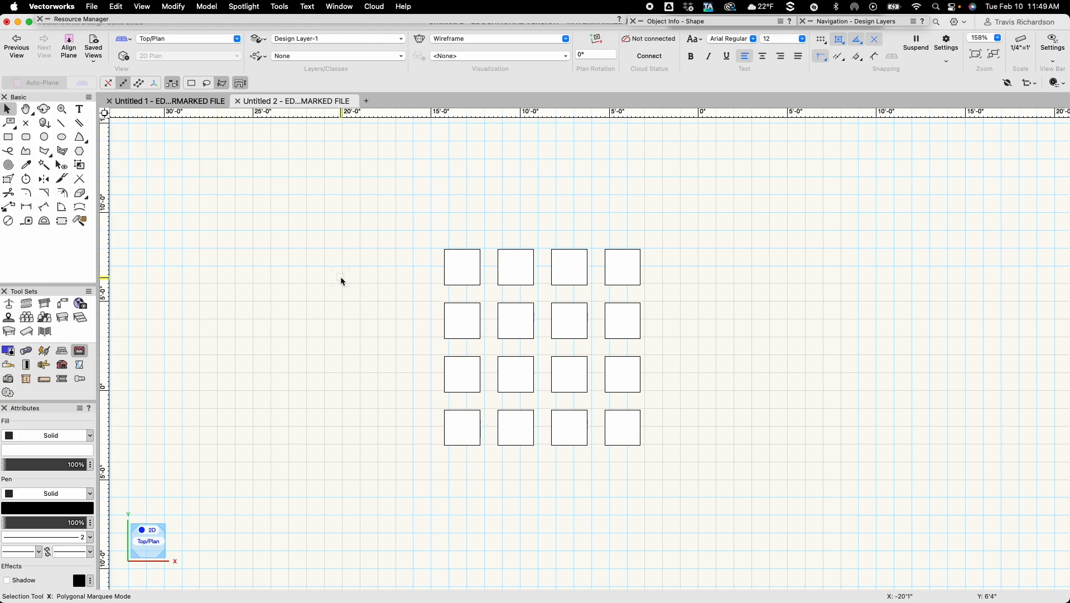
left_click(427, 236)
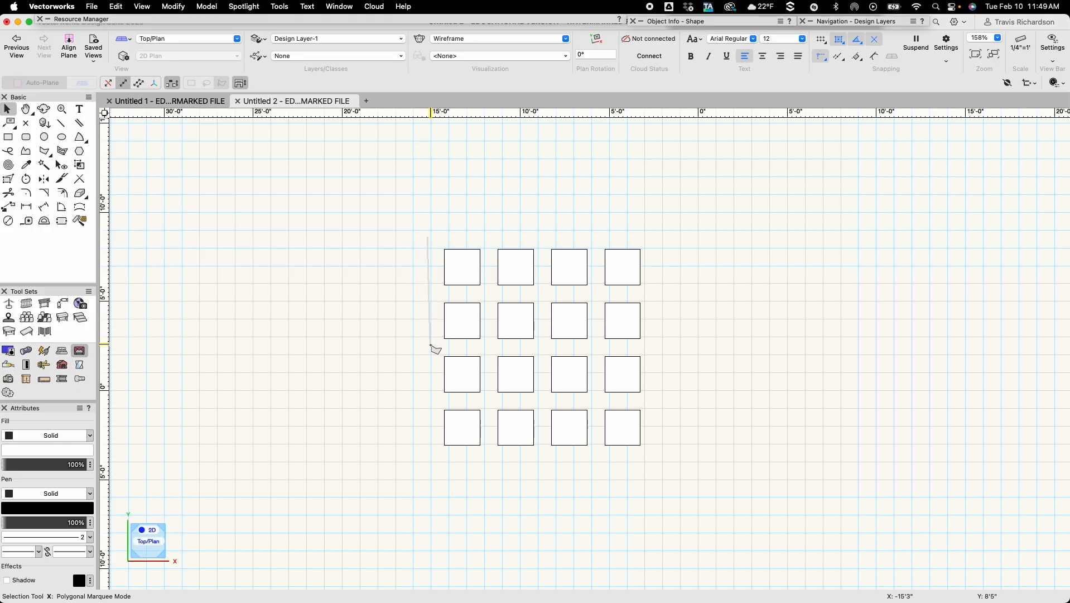
left_click(430, 348)
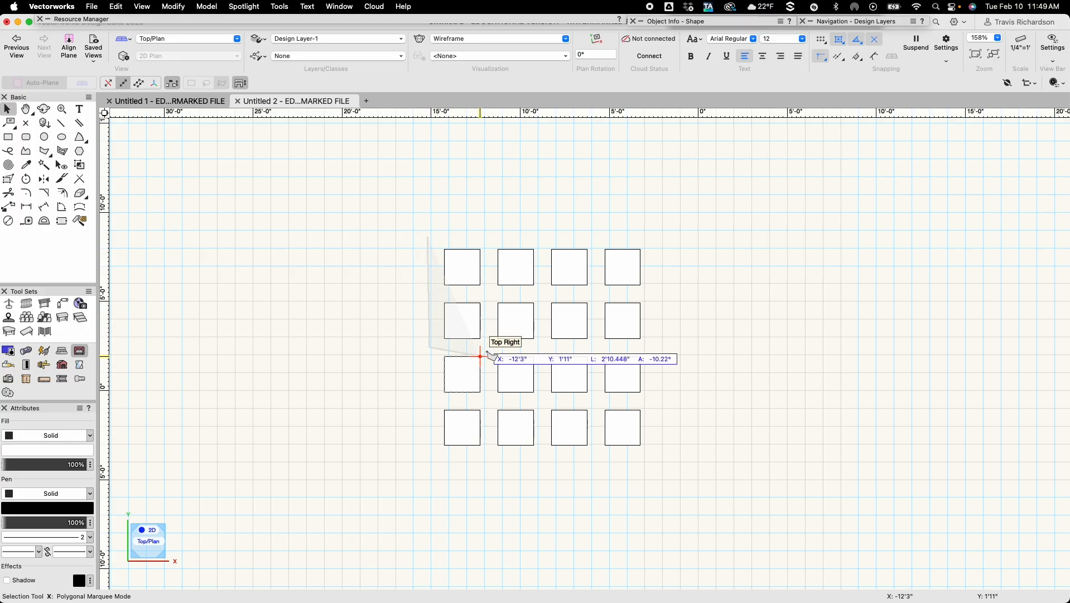
left_click(496, 353)
left_click(499, 392)
left_click(533, 412)
left_click(559, 456)
left_click(586, 471)
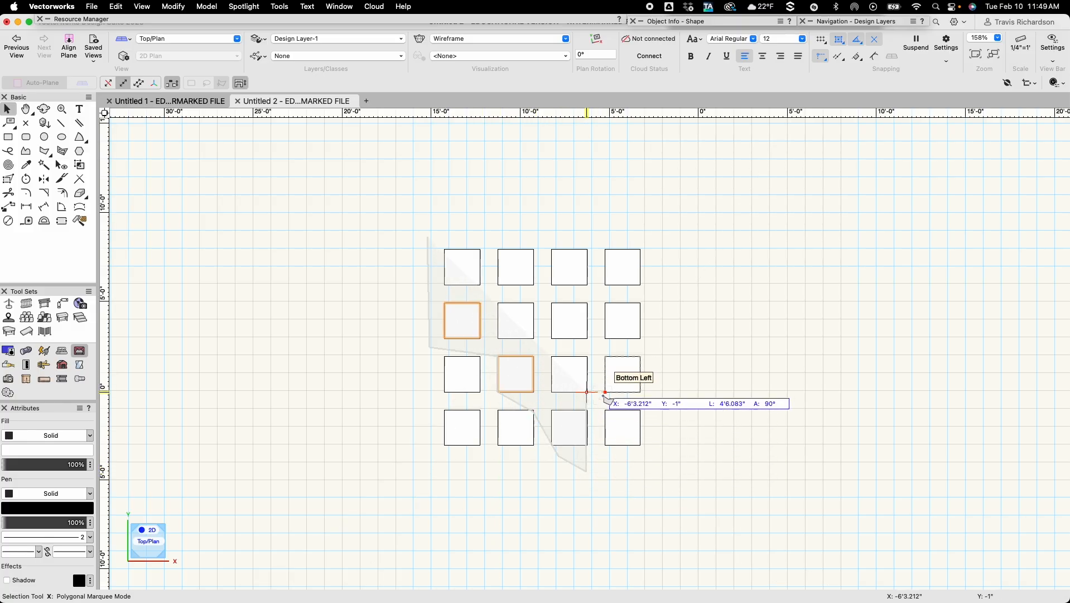
left_click(605, 410)
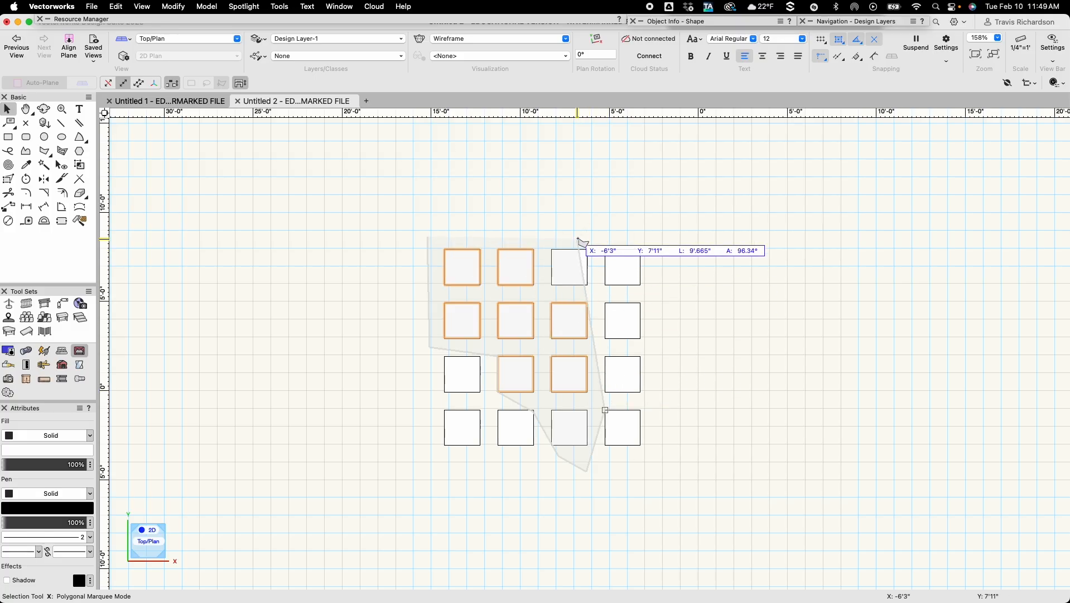
left_click(591, 223)
double_click(528, 222)
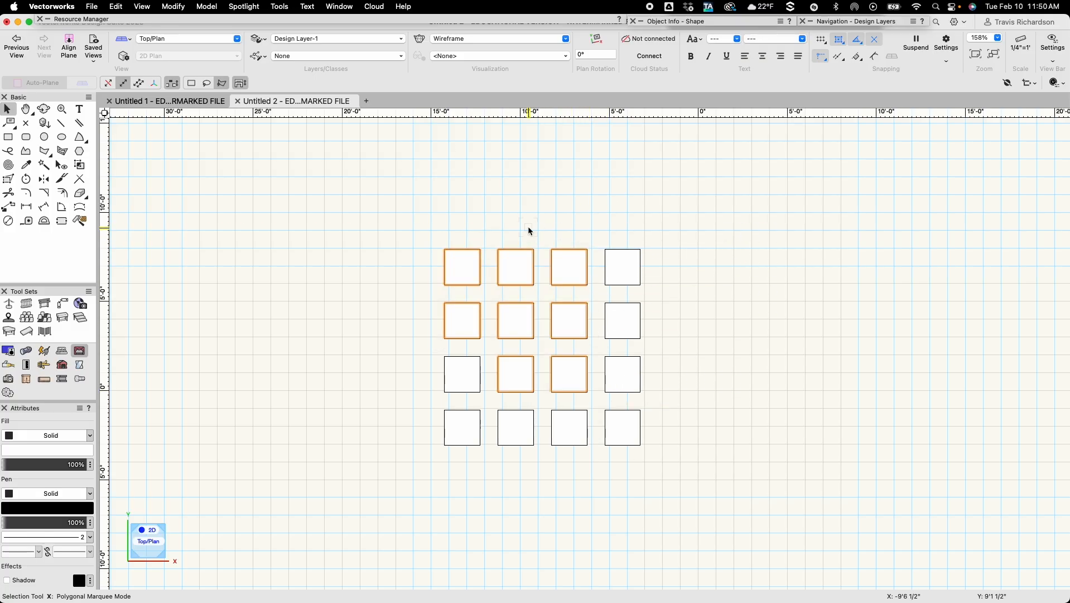
left_click(320, 252)
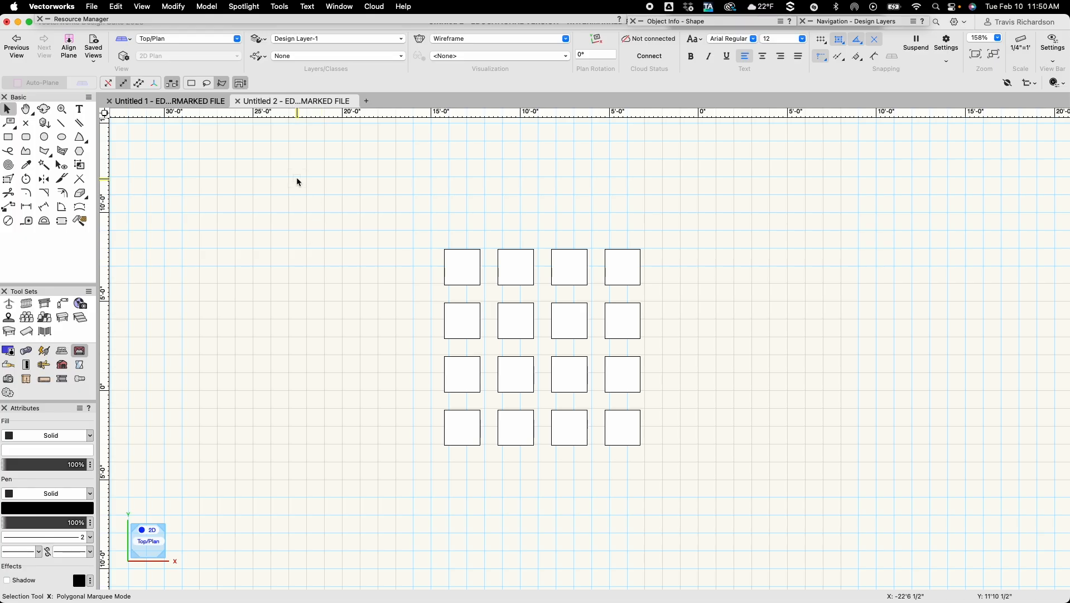
- Using Rectangular Marquee mode, stretch the top-left square upward and leftward from its edge handles, and undo both resizes
left_click(190, 83)
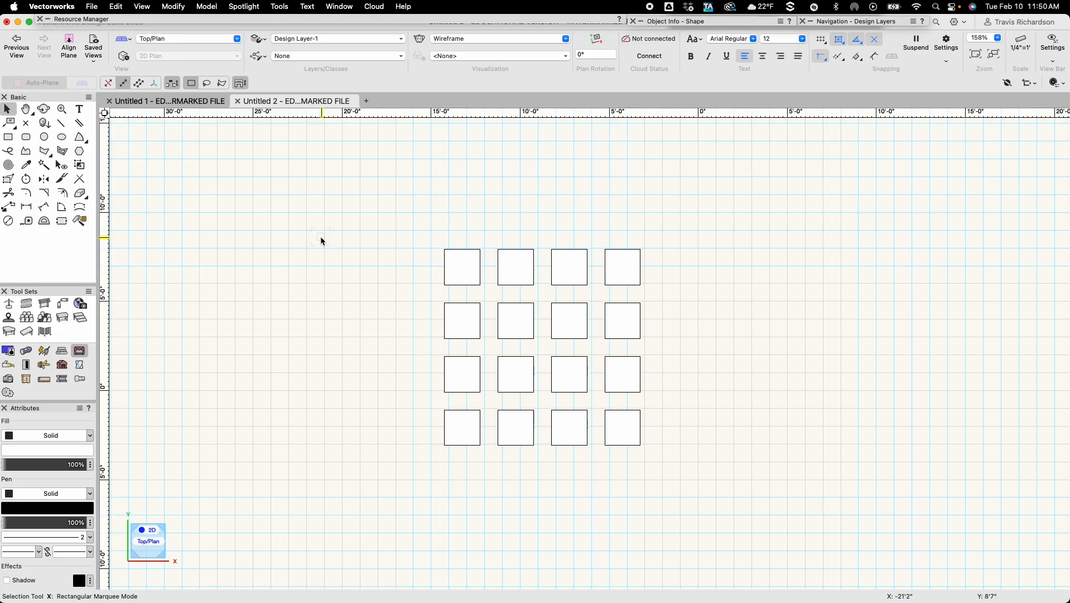
key("grave")
left_click(462, 267)
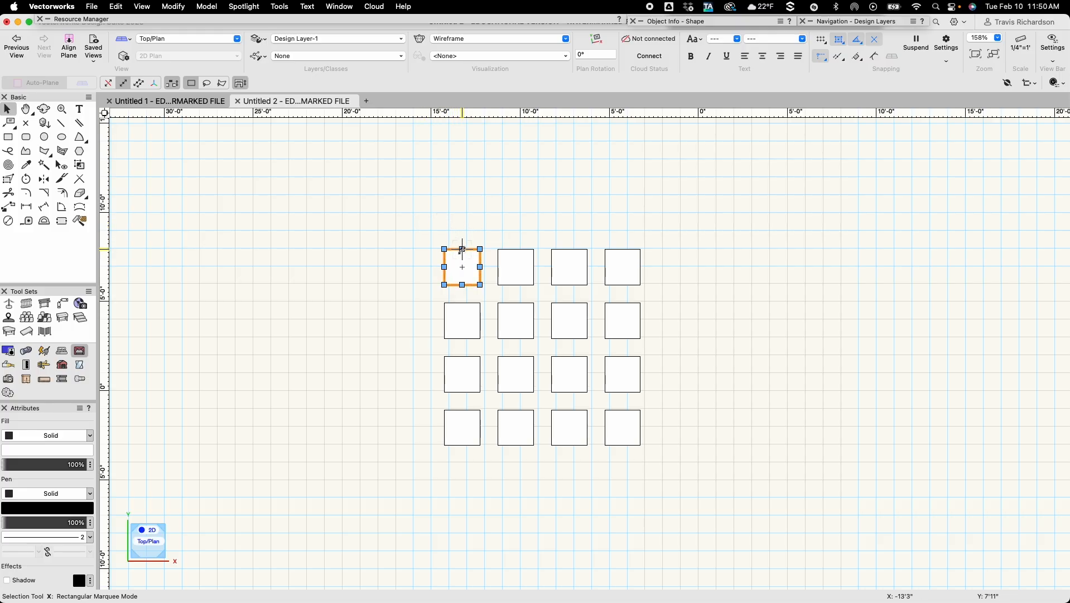
left_click_drag(462, 249, 462, 194)
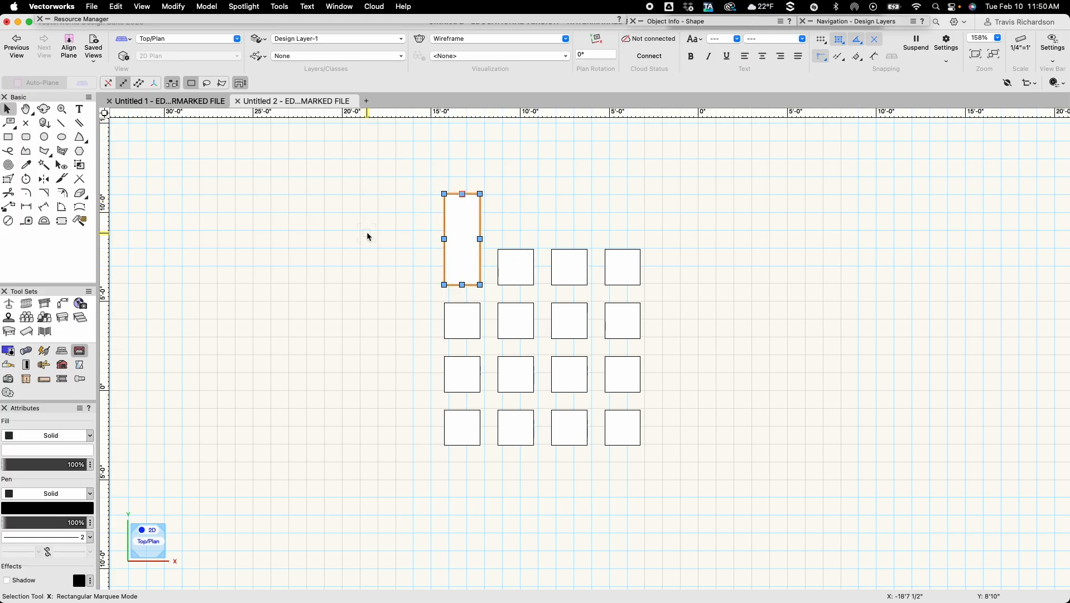
left_click_drag(445, 239, 374, 240)
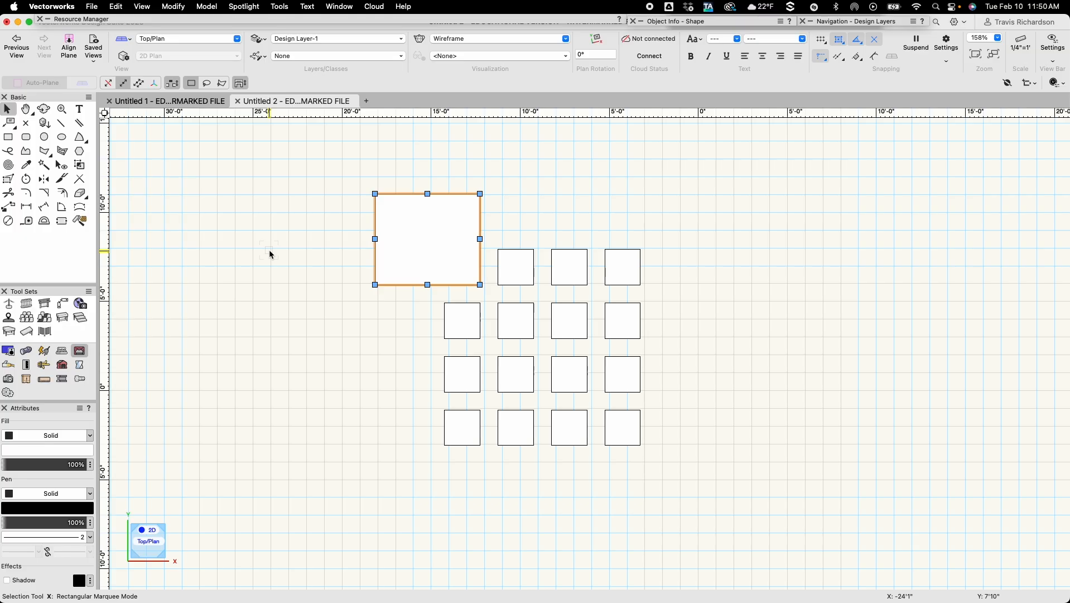
key("super+z")
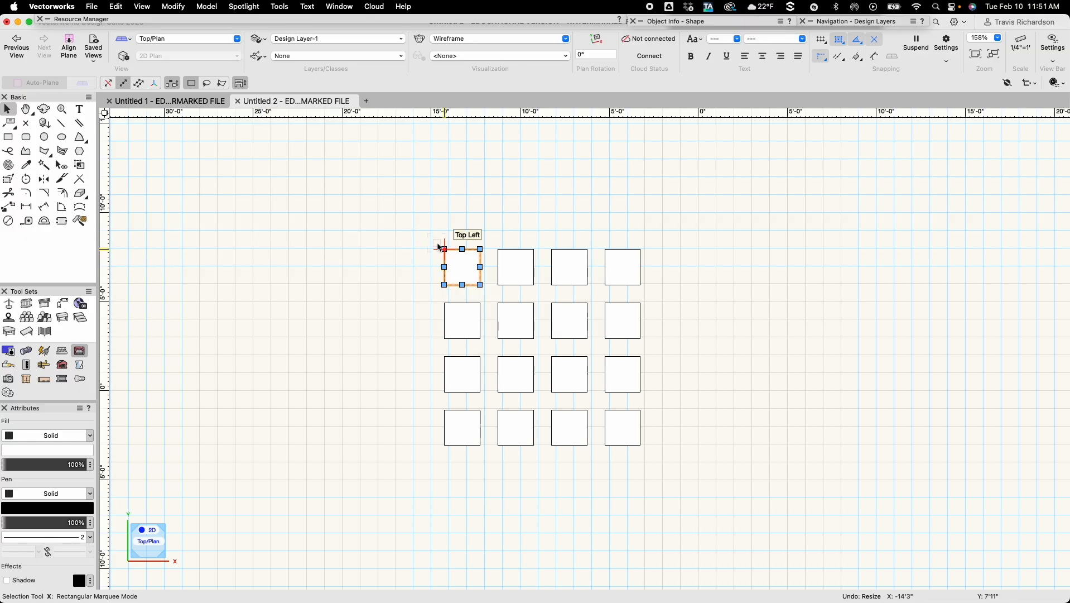
- Enlarge the top-left square from its upper-left corner, once freely and once proportionally, undoing each resize, and deselect it
left_click_drag(444, 249, 342, 231)
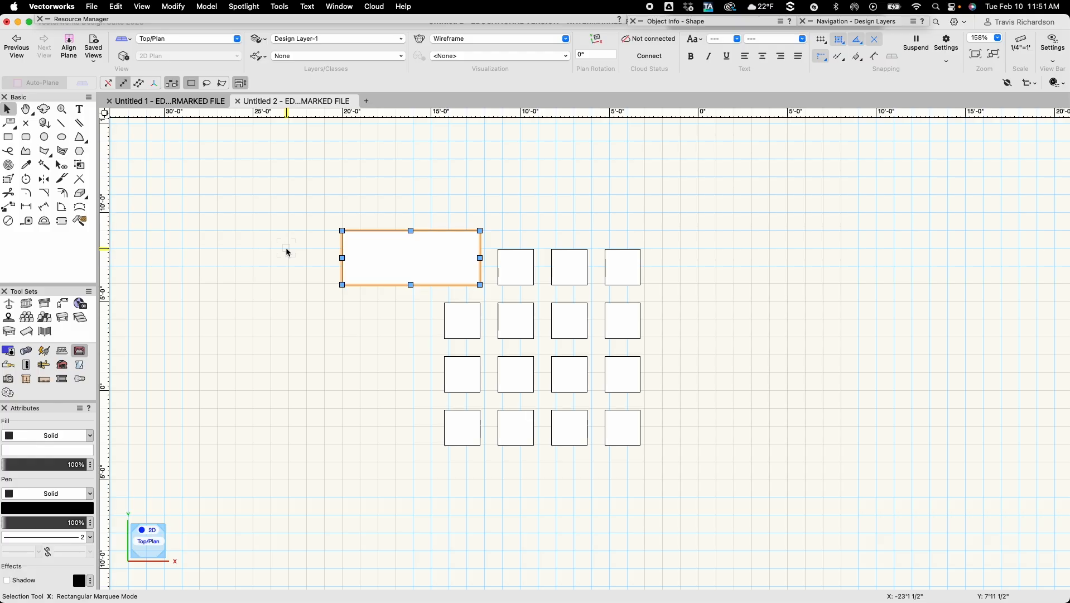
key("super+z")
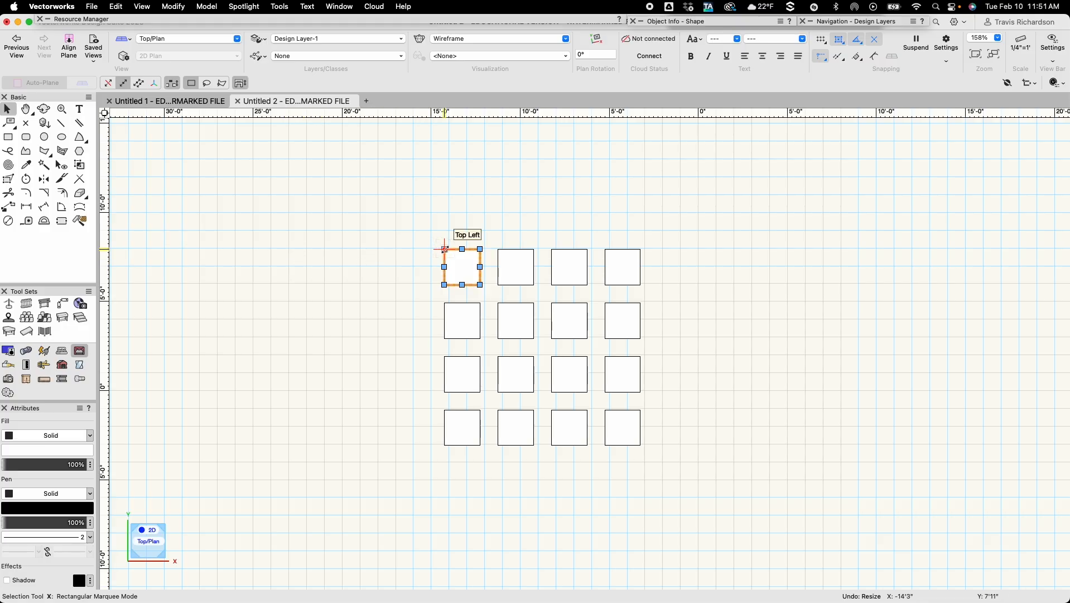
left_click_drag(444, 249, 376, 181)
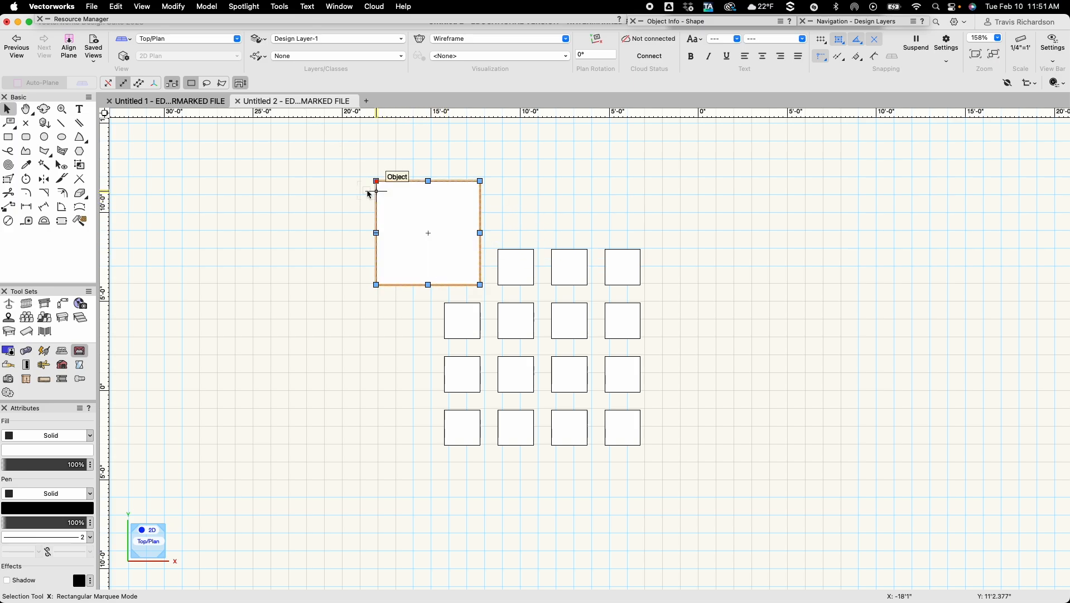
key("super+z")
left_click(335, 209)
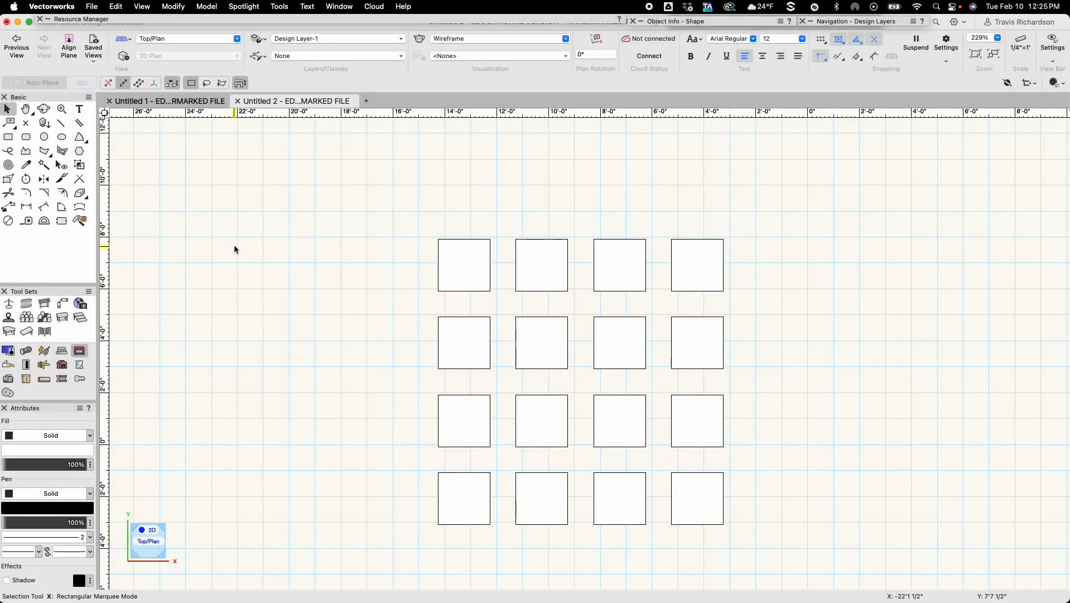
- Draw a horizontal line with the Line tool above and left of the grid, starting at about X -21'9 1/2", Y 9'6"
left_click(64, 126)
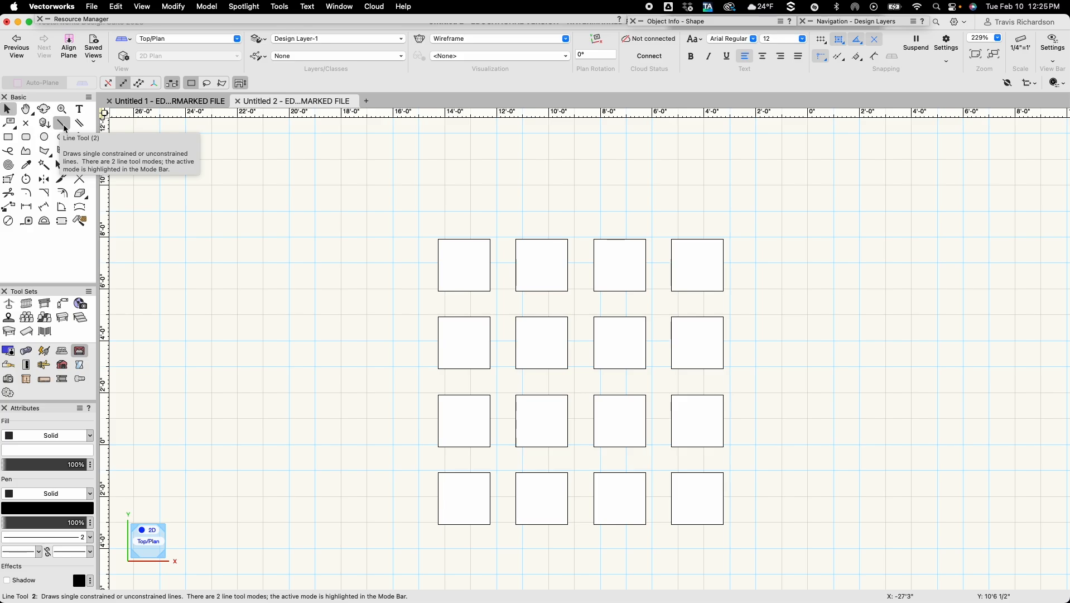
left_click(63, 124)
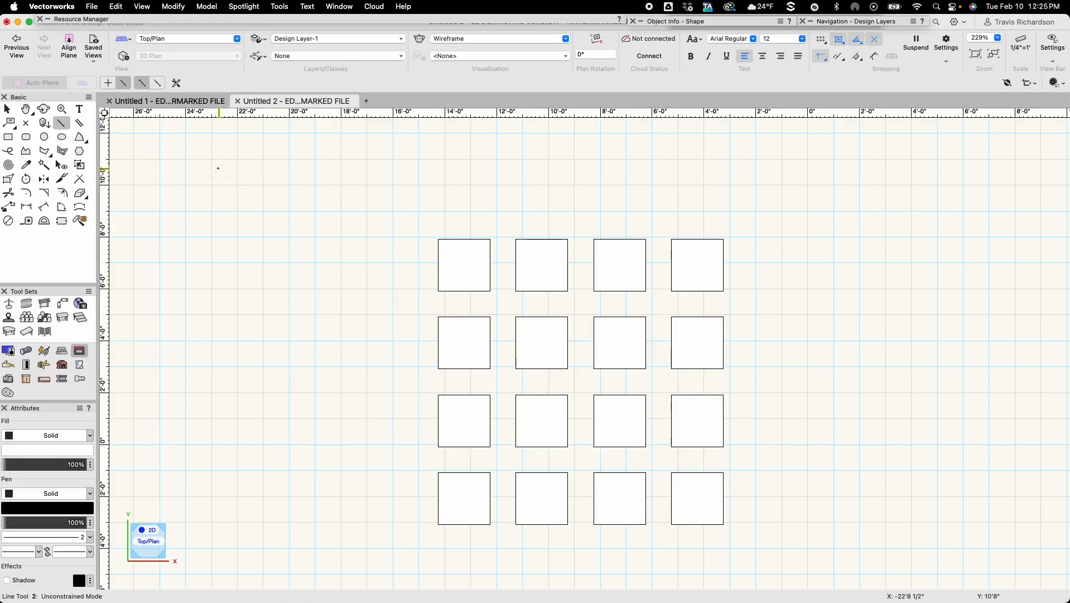
left_click(243, 198)
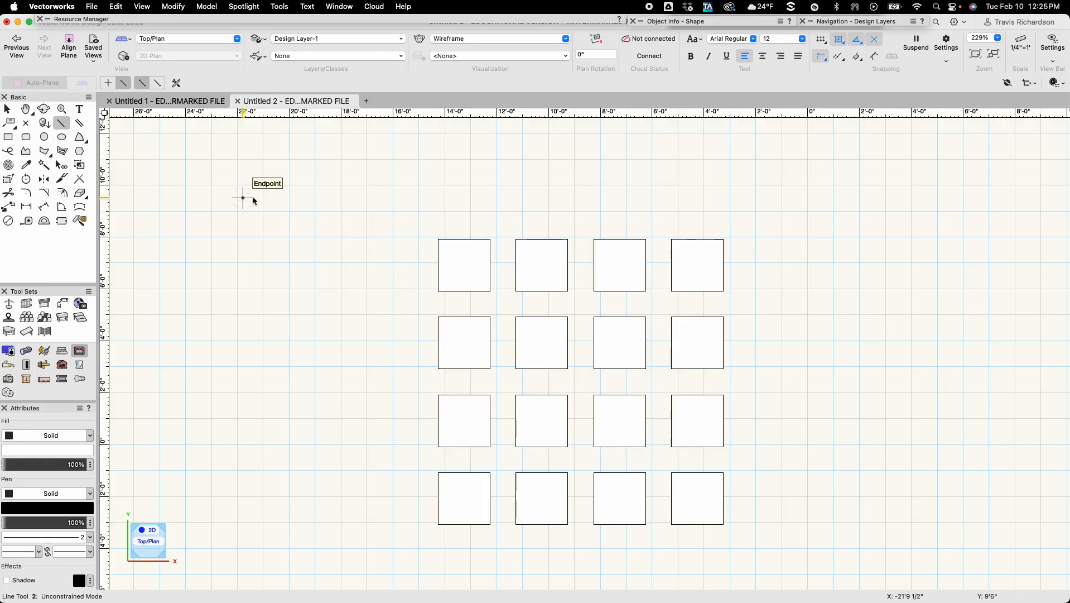
left_click(456, 197)
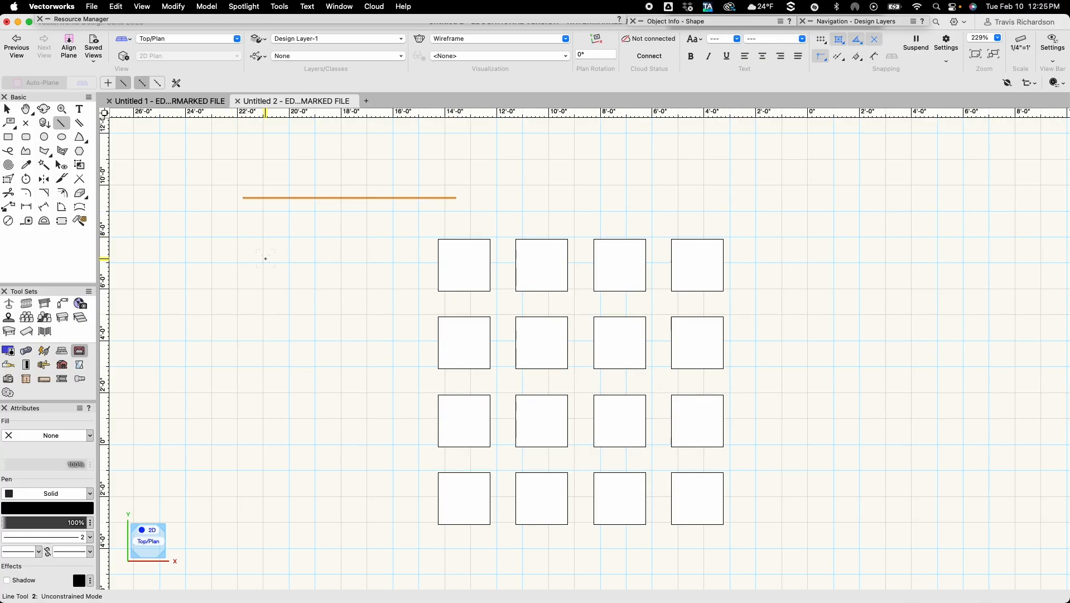
- Draw a second horizontal line exactly 8' long at 0°, a little above the first line
left_click(246, 169)
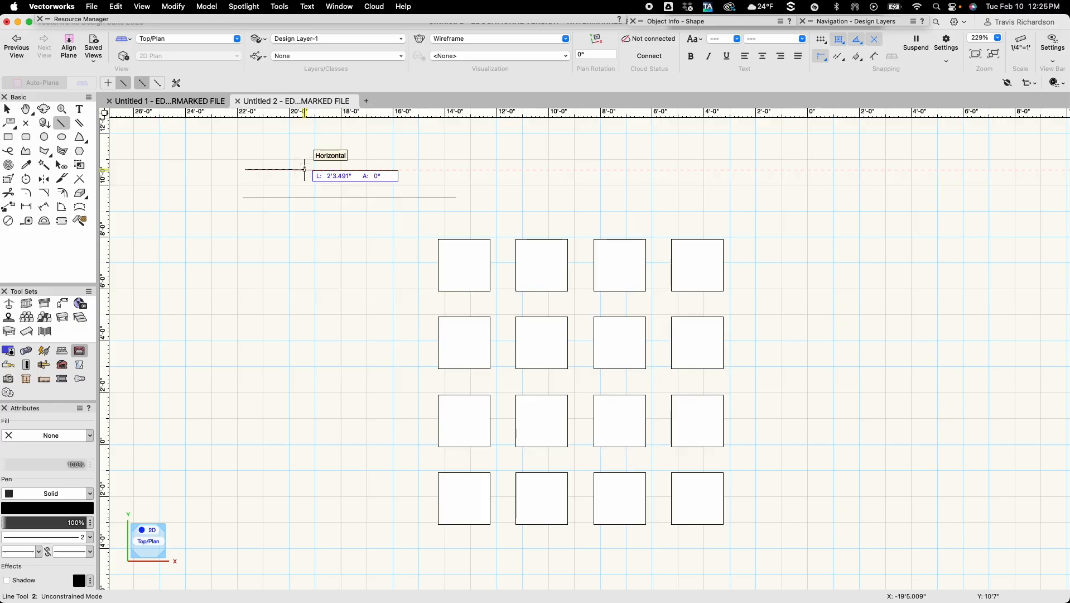
key("Tab")
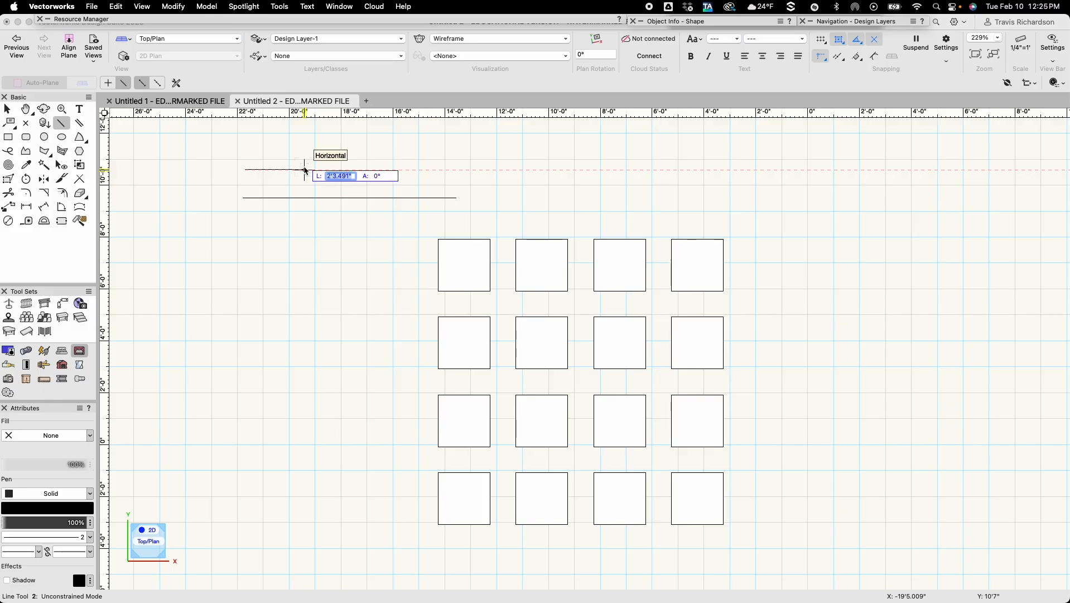
type("8'")
key("Tab")
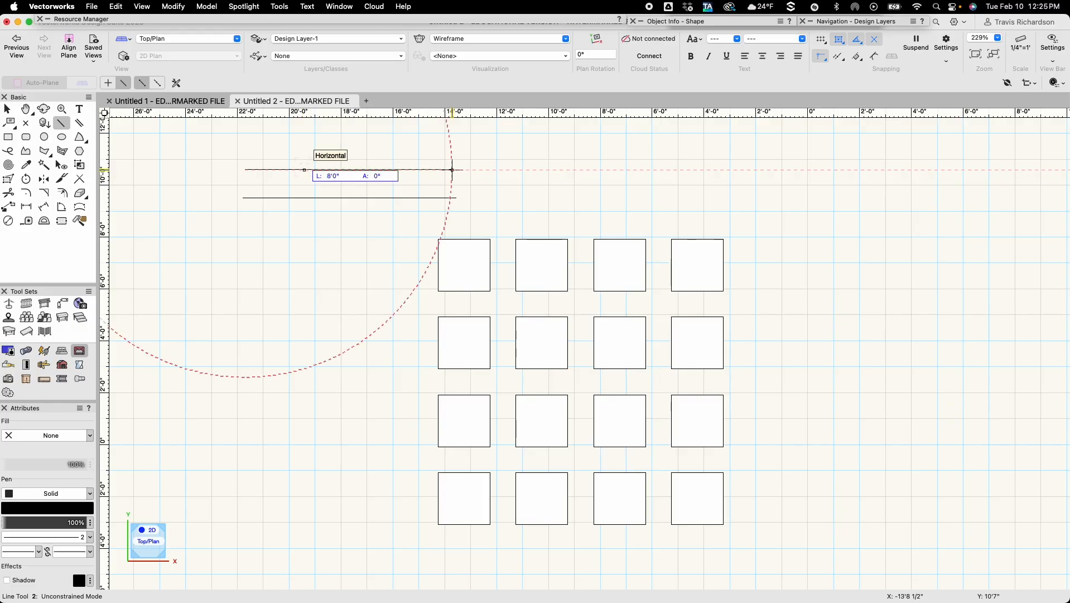
key("Return")
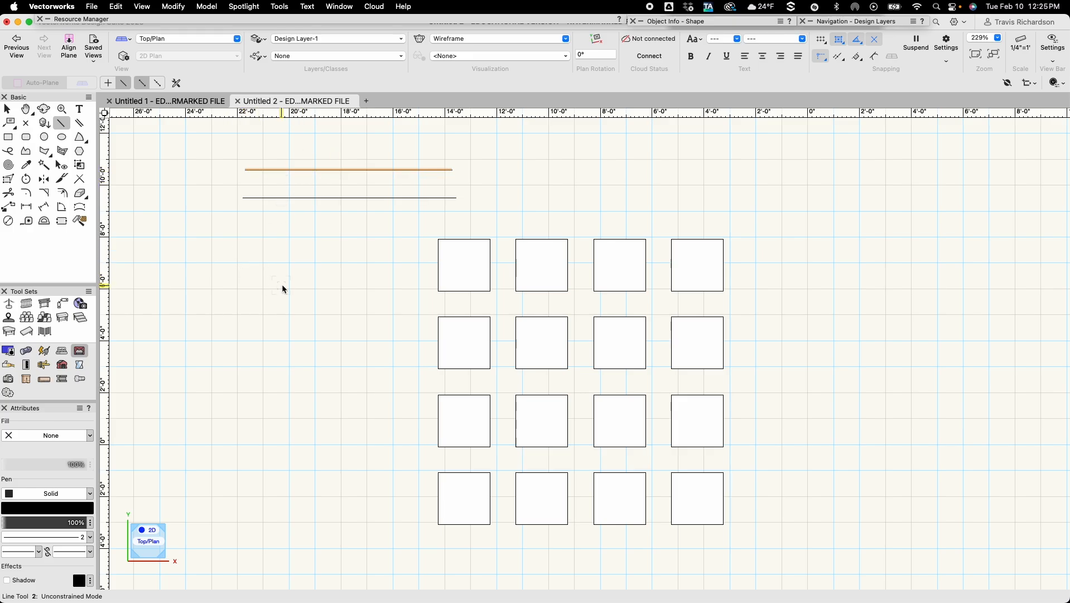
- Draw a line exactly 4' long at -55° from the left endpoint of the lower horizontal line
left_click(243, 197)
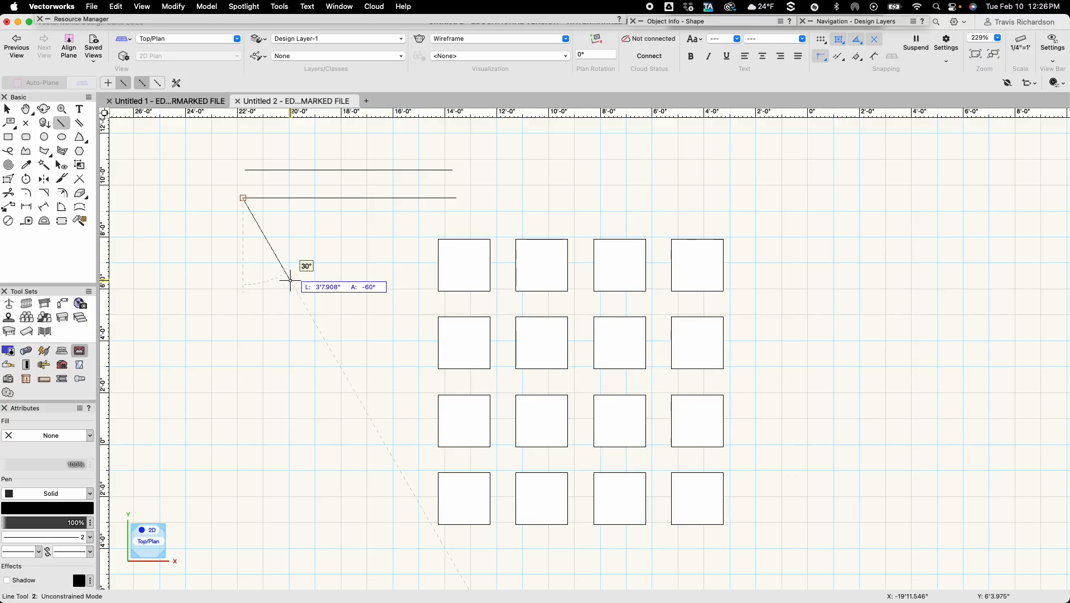
key("Tab")
type("4'")
key("Tab")
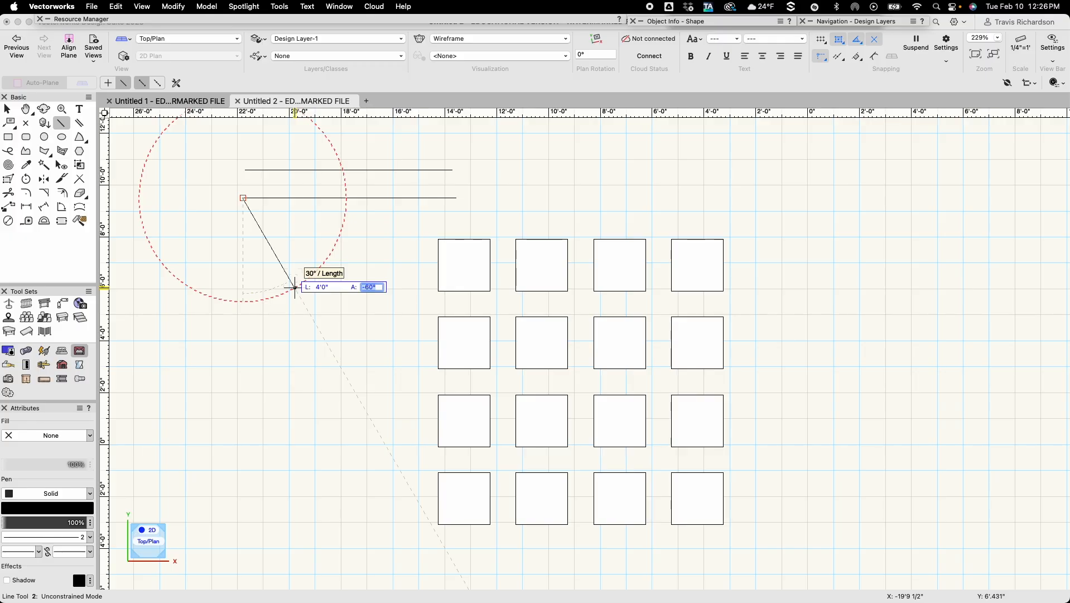
type("-55")
key("Tab")
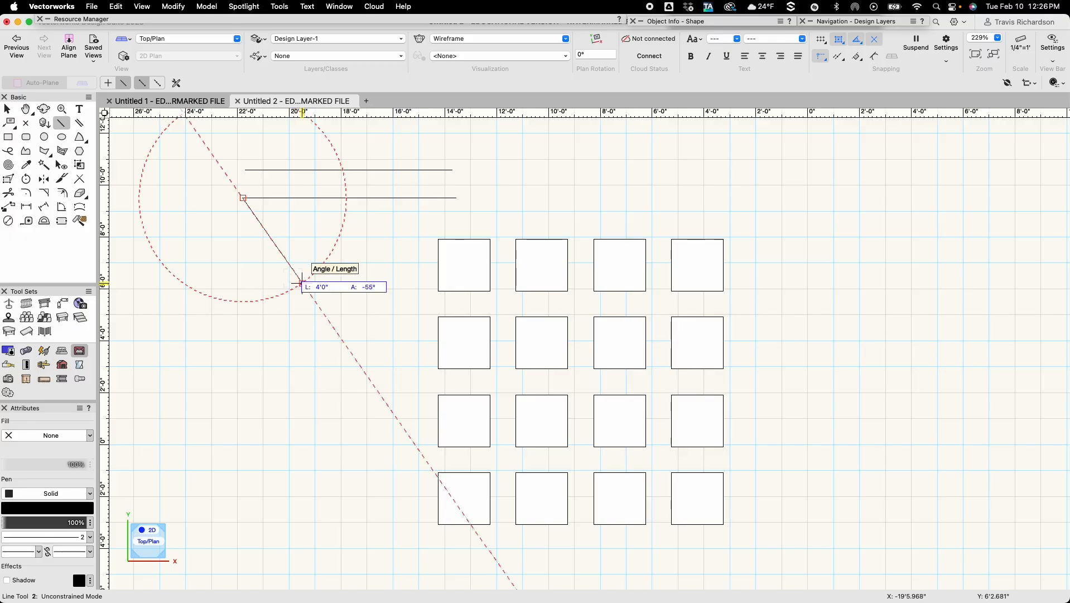
key("Return")
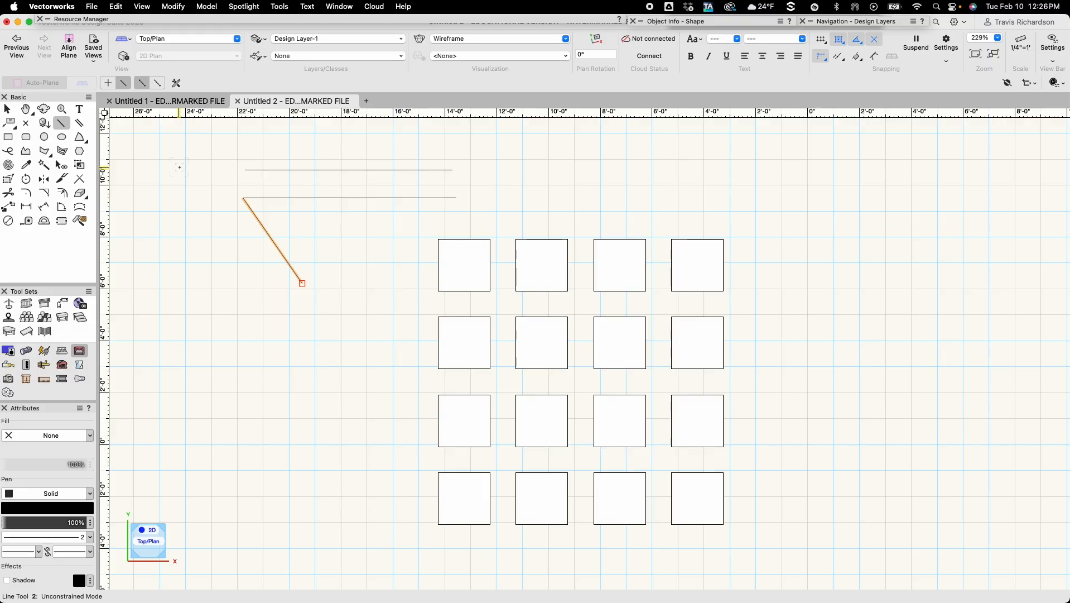
- Try a line in Constrained mode and another in Unconstrained mode in the empty area below the angled line, cancelling both
left_click(107, 83)
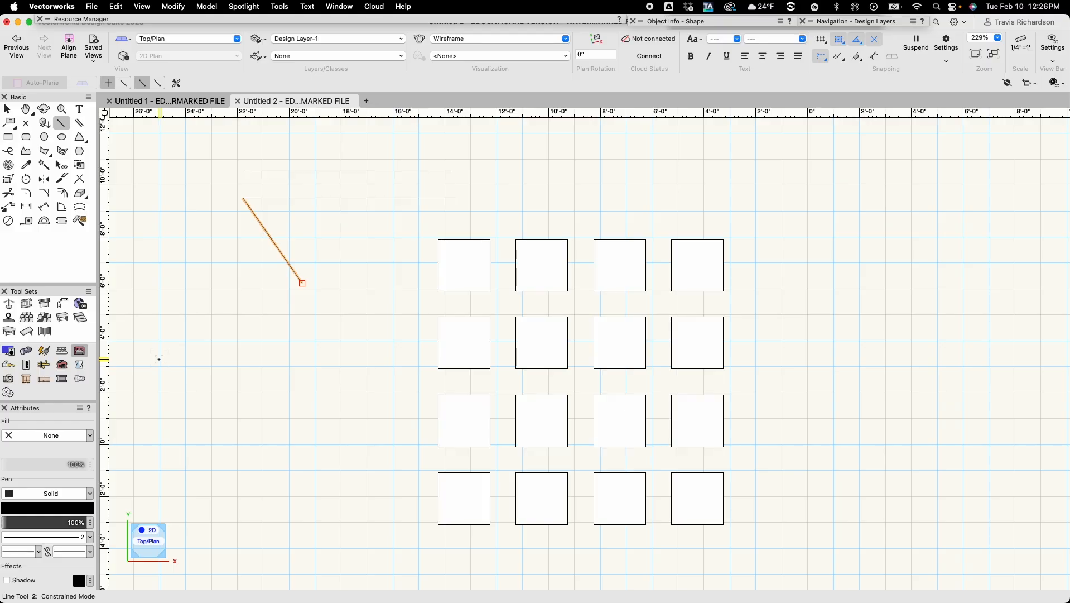
left_click(159, 359)
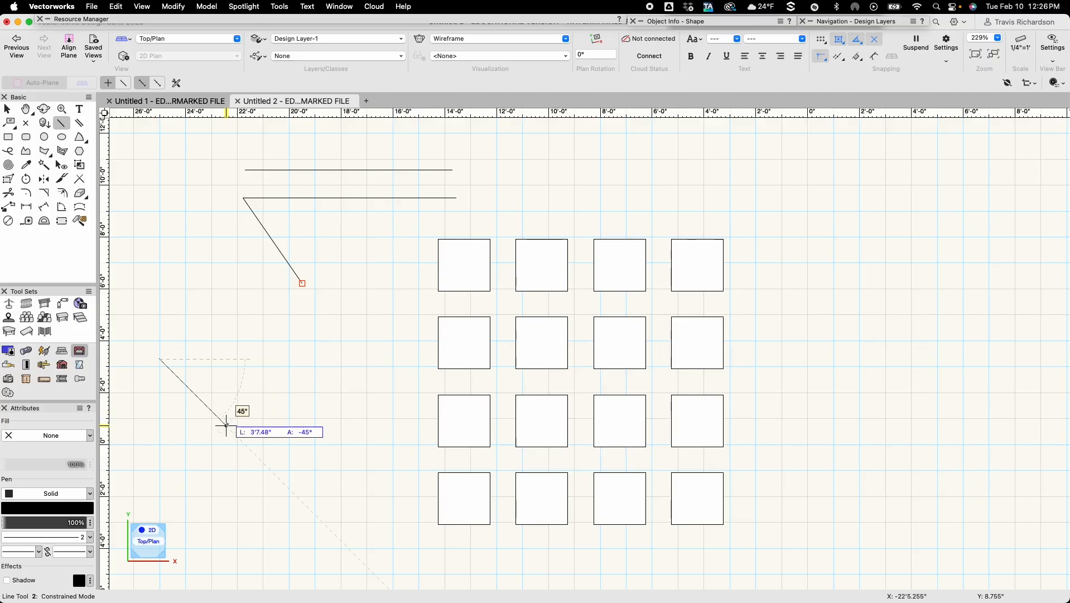
key("Escape")
left_click(125, 84)
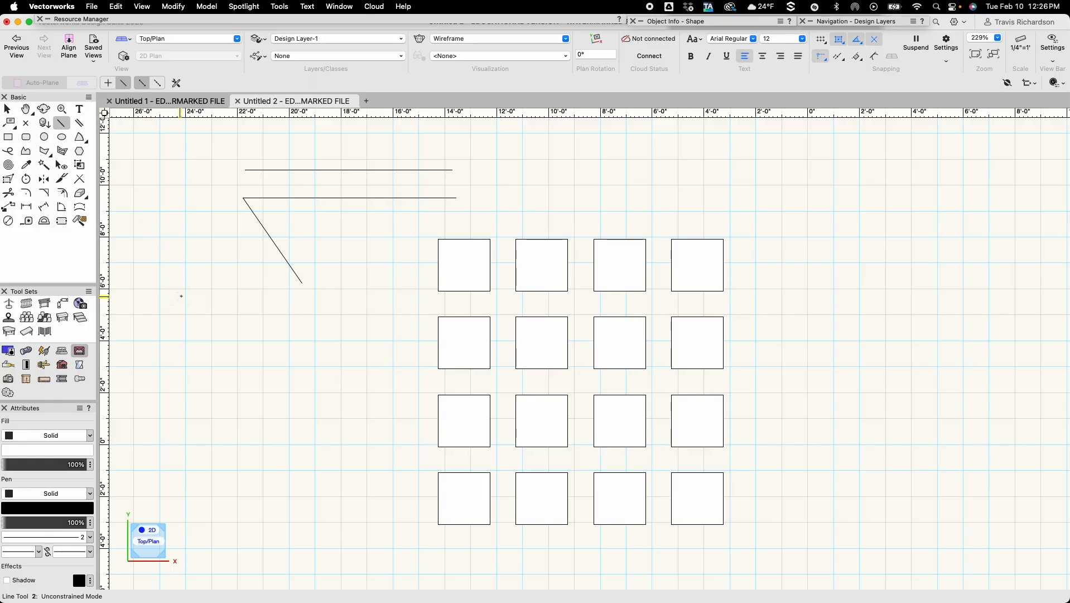
left_click(178, 333)
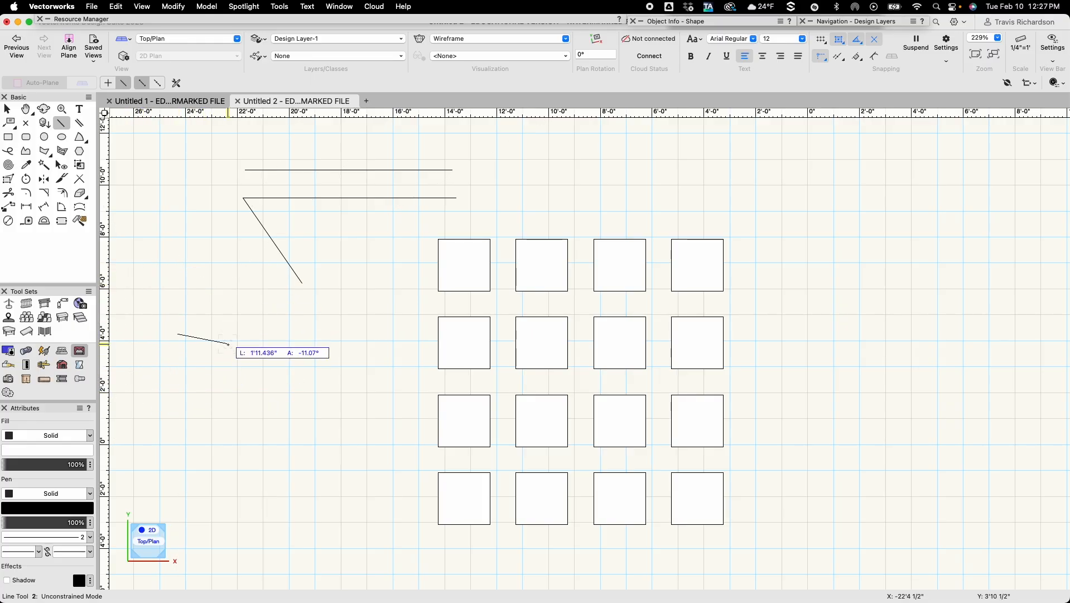
key("Escape")
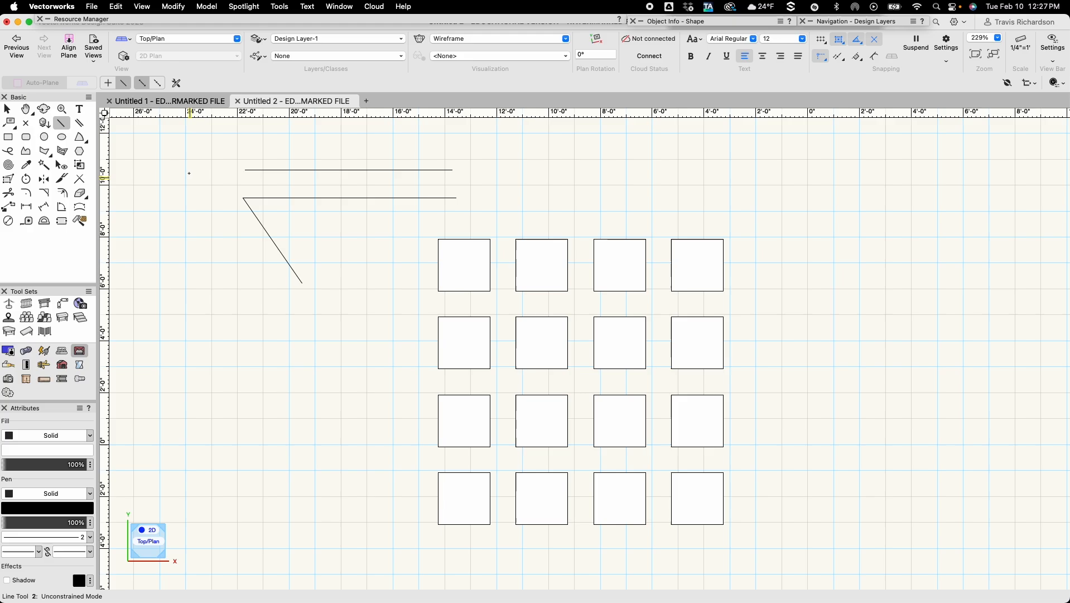
- Draw a line outward from its center above the grid, about 4'5" to its end at about -10.8°, and restore drawing from the endpoint
left_click(158, 86)
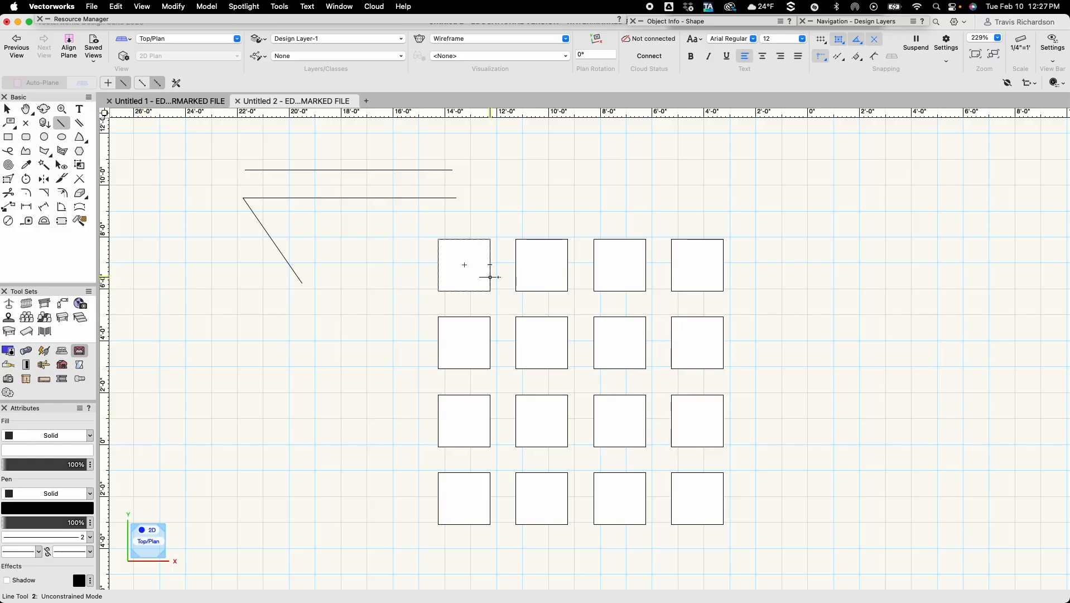
left_click(627, 175)
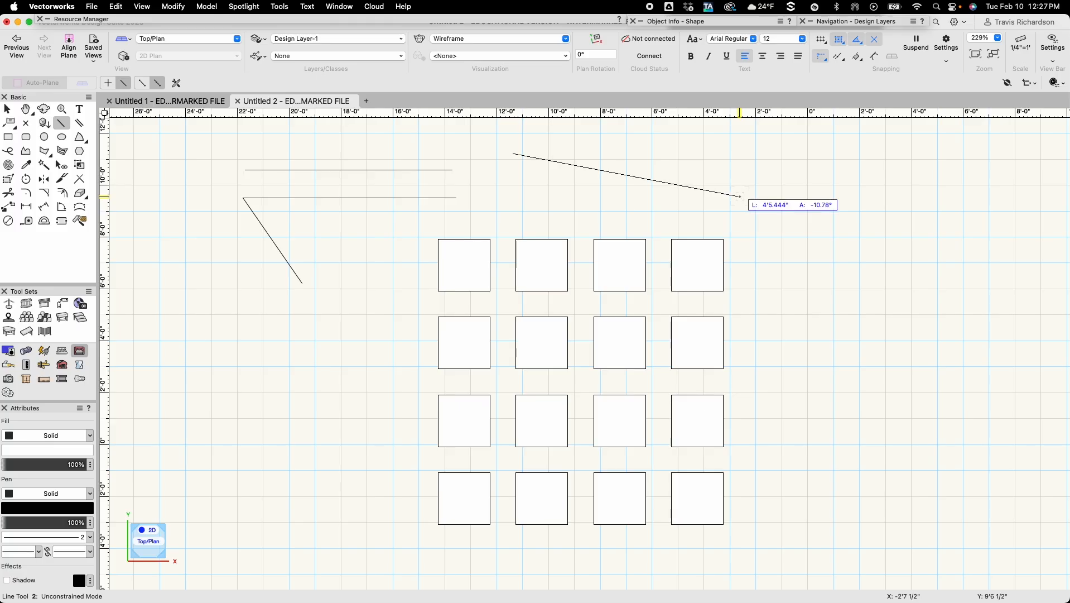
left_click(741, 197)
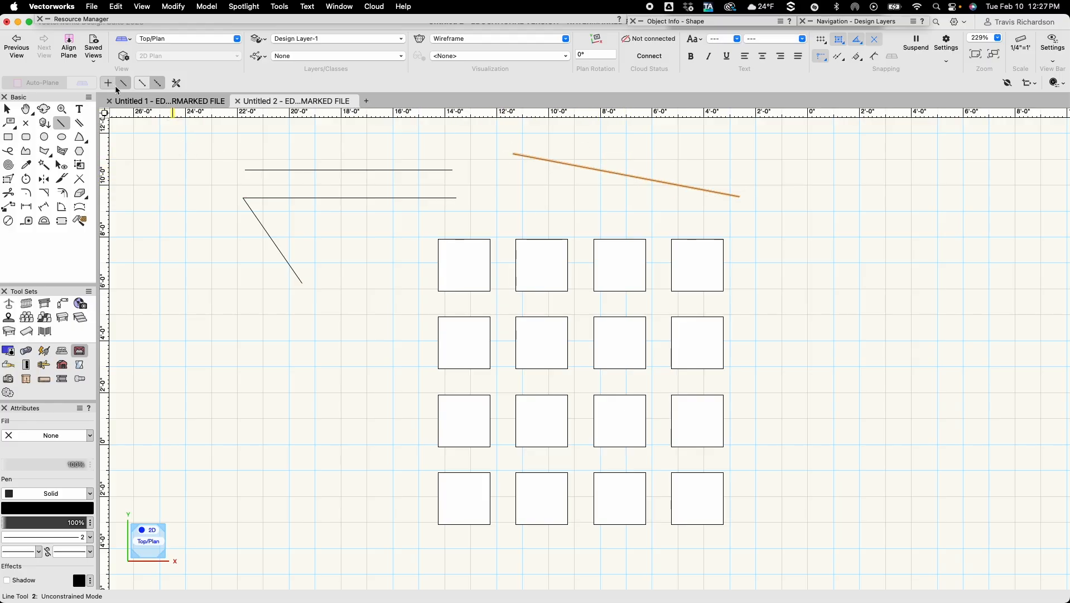
left_click(142, 82)
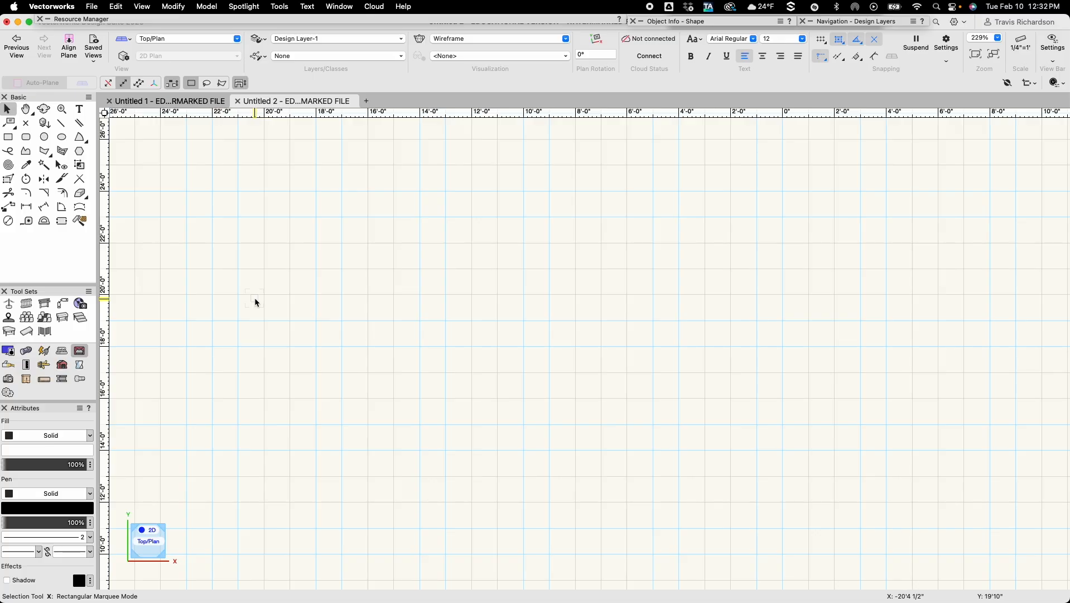
- Draw a horizontal double line about 8'11" long with 1" separation, and undo it
left_click(78, 124)
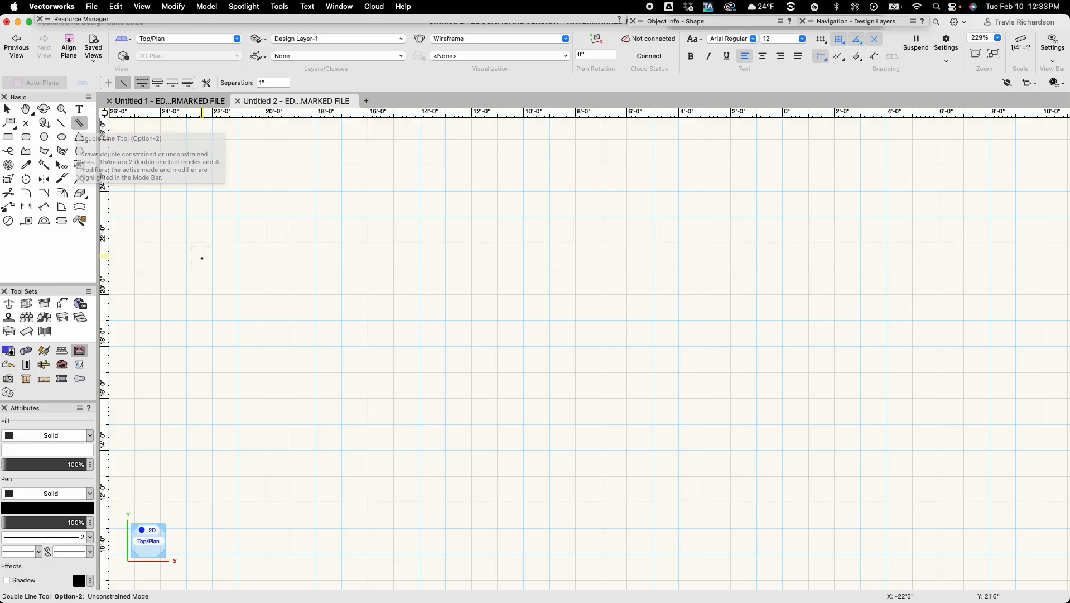
left_click(317, 271)
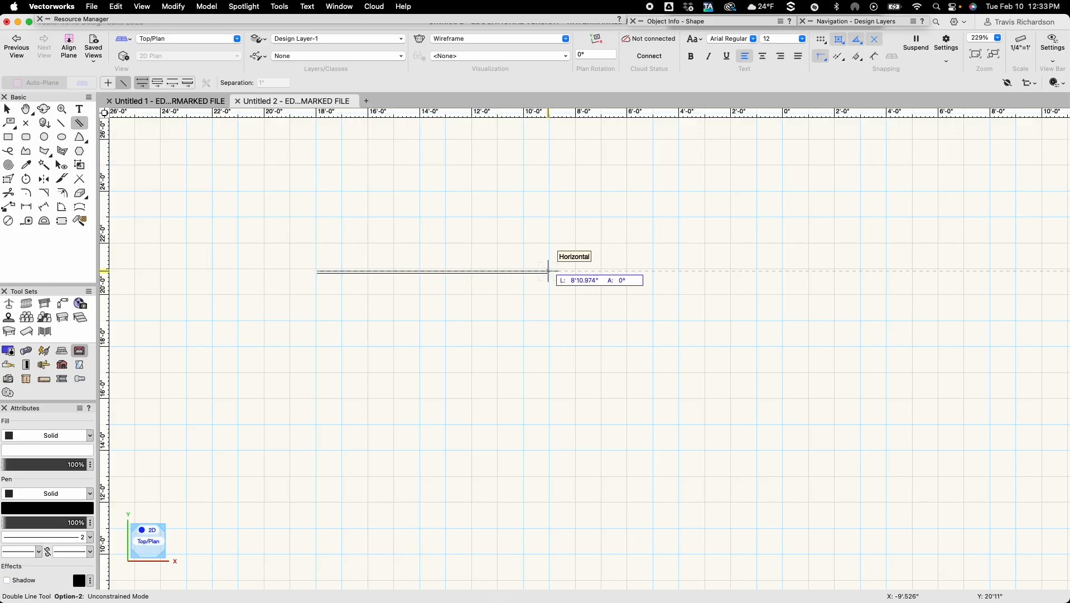
left_click(548, 272)
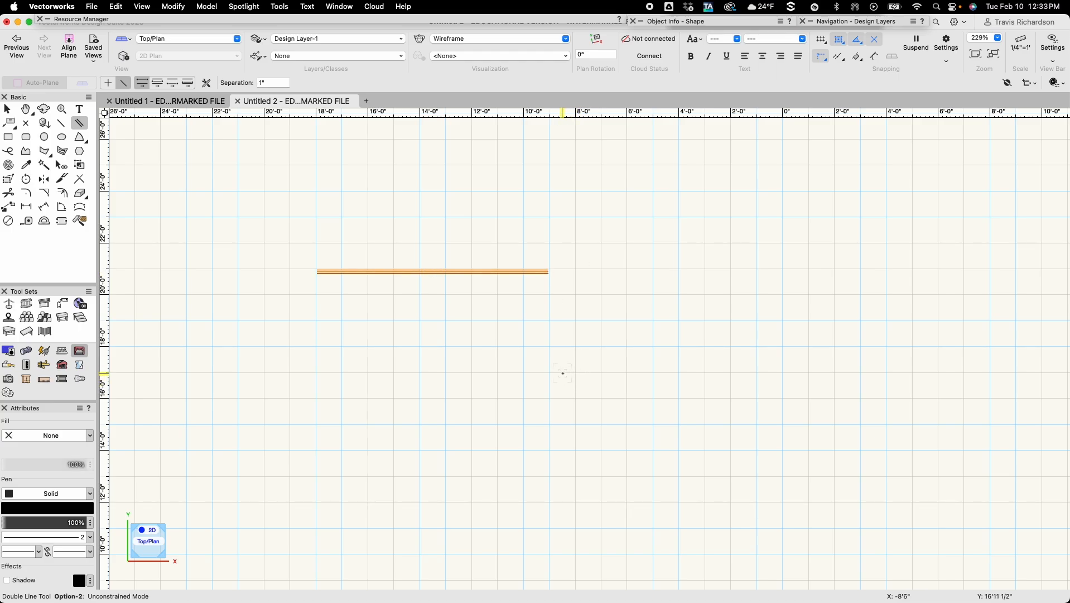
key("super+z")
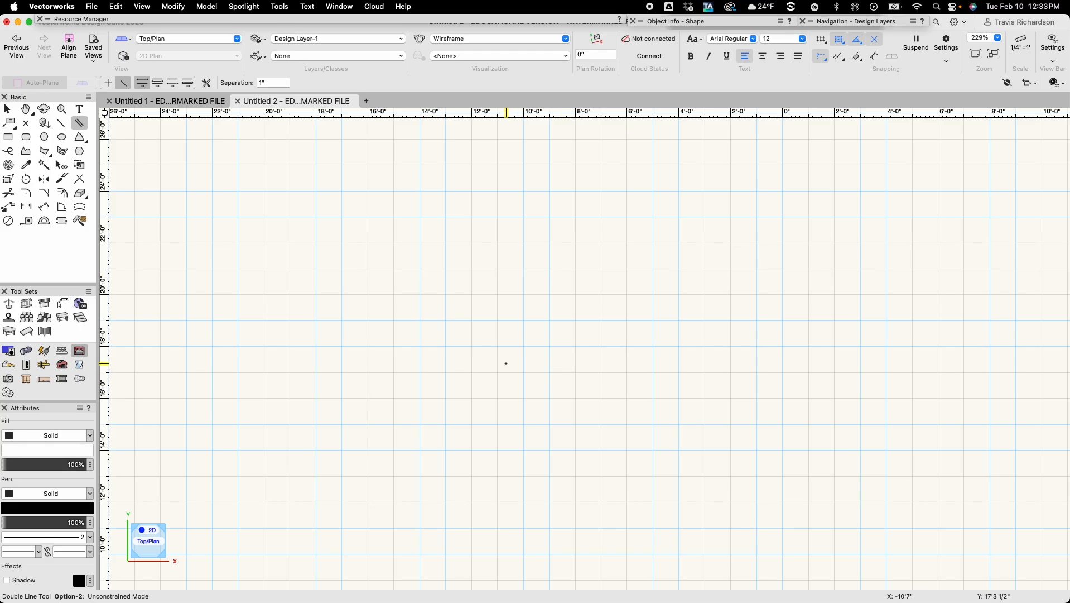
- Set the double line separation to 6" and draw a horizontal double line about 9'2" long
left_click(272, 83)
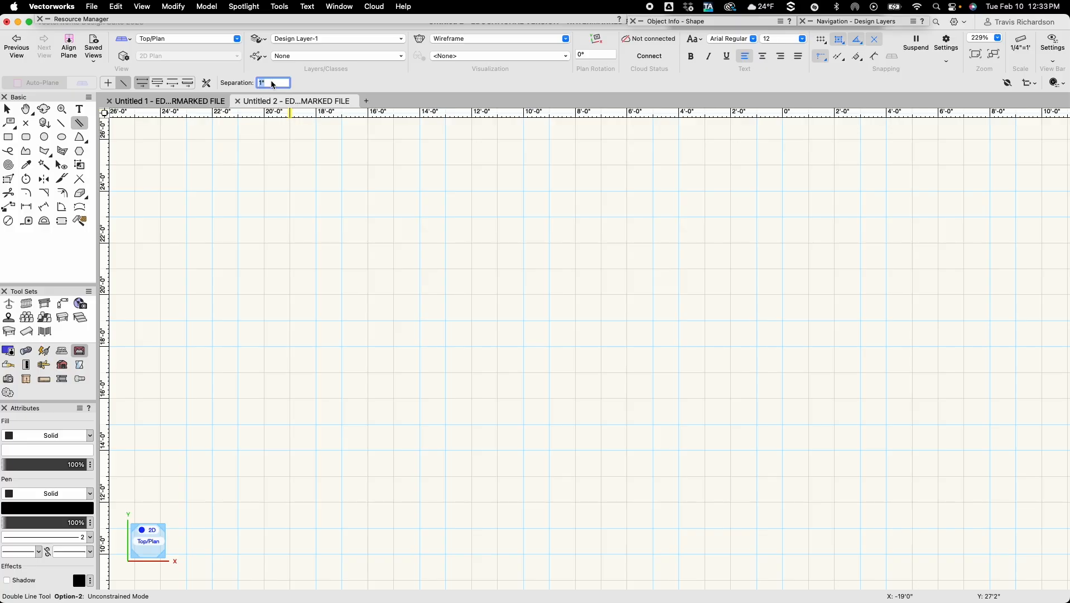
type("6")
key("Return")
left_click(322, 272)
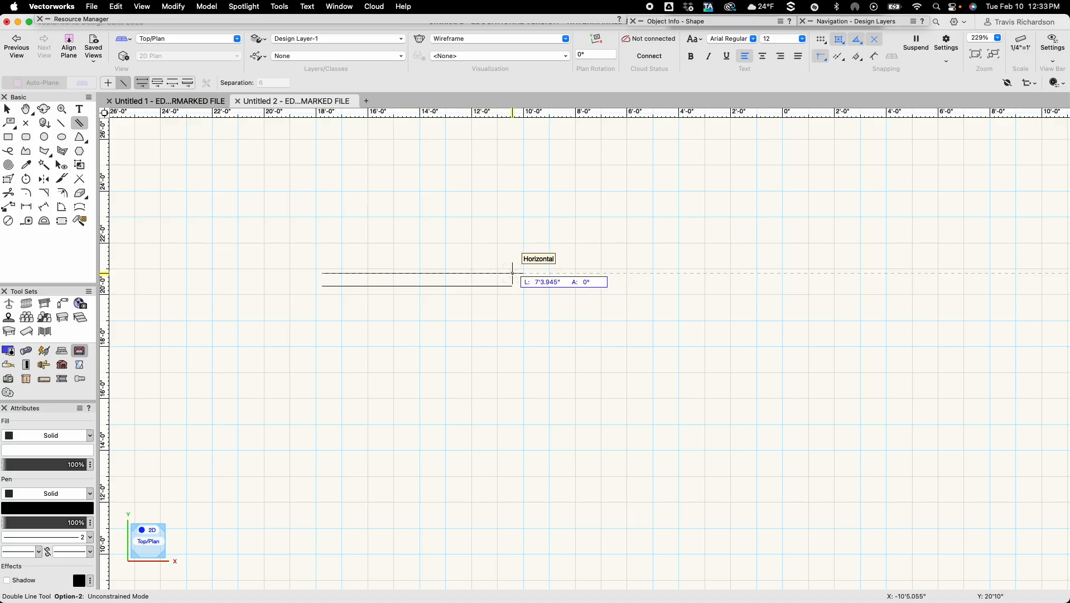
left_click(561, 273)
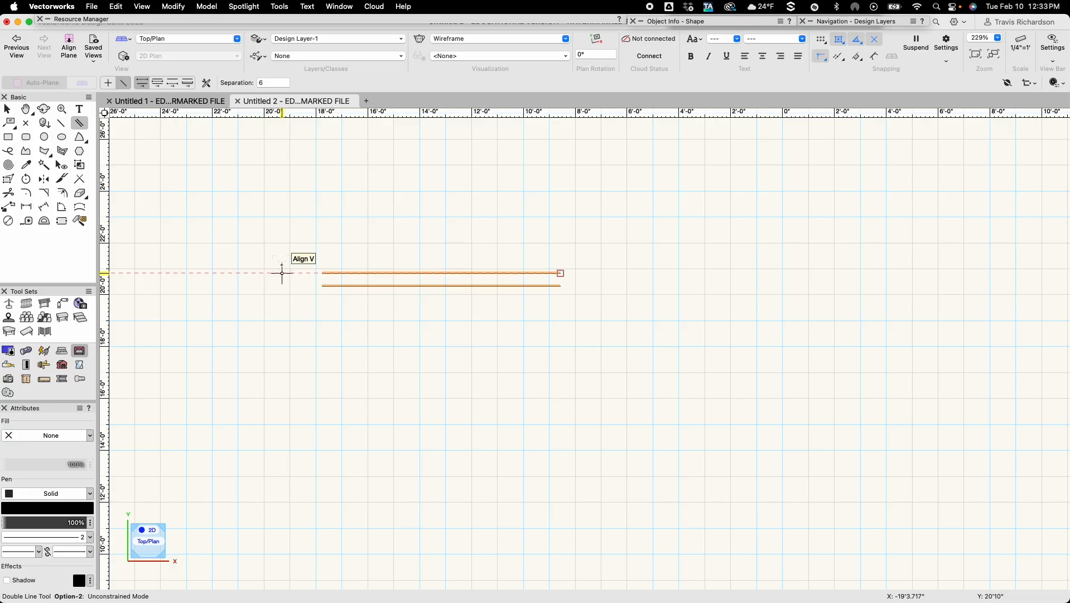
- Draw three connected double lines below the first pair, running across, down and back, with the control line on the outside, and undo all three
left_click(123, 84)
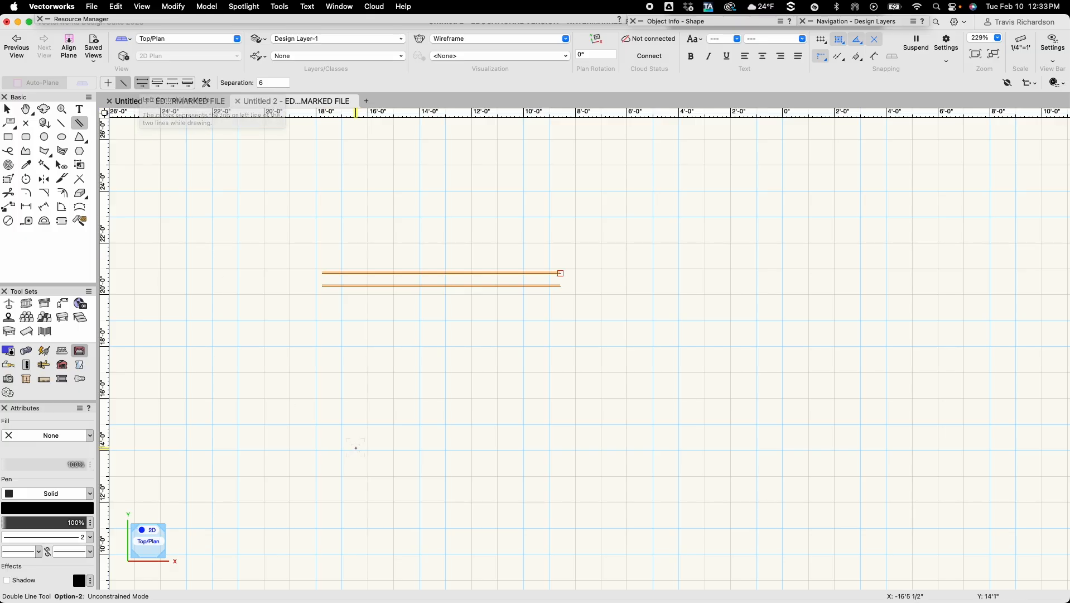
left_click(343, 347)
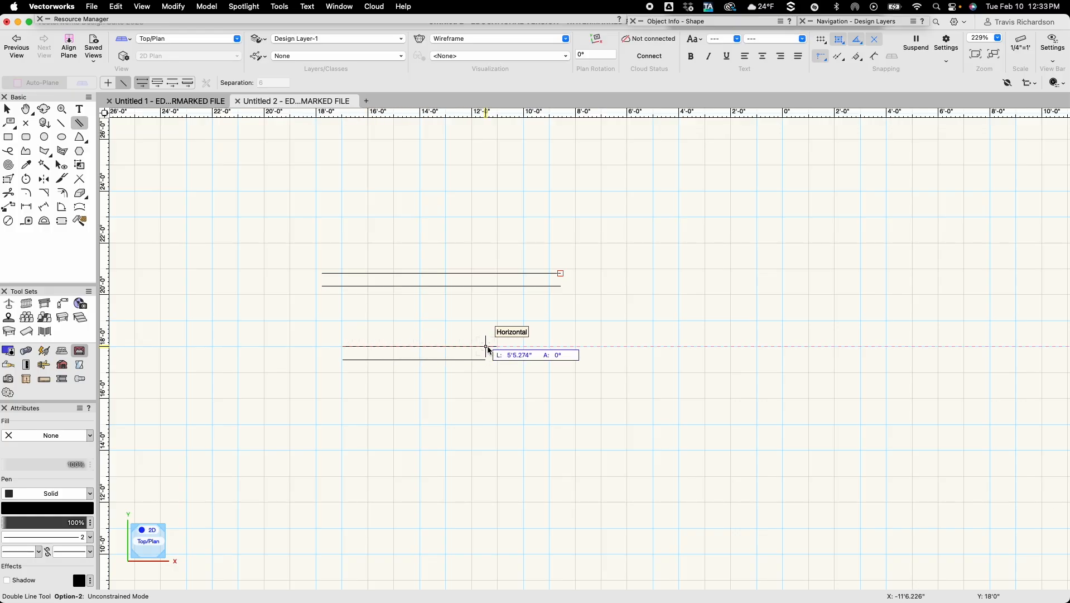
left_click(528, 346)
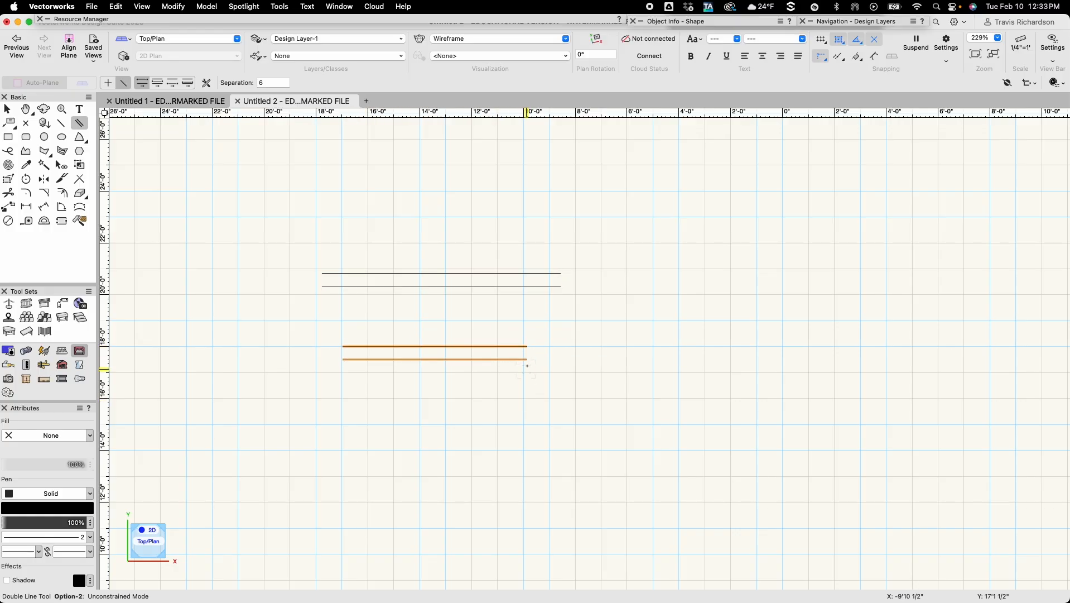
left_click(527, 346)
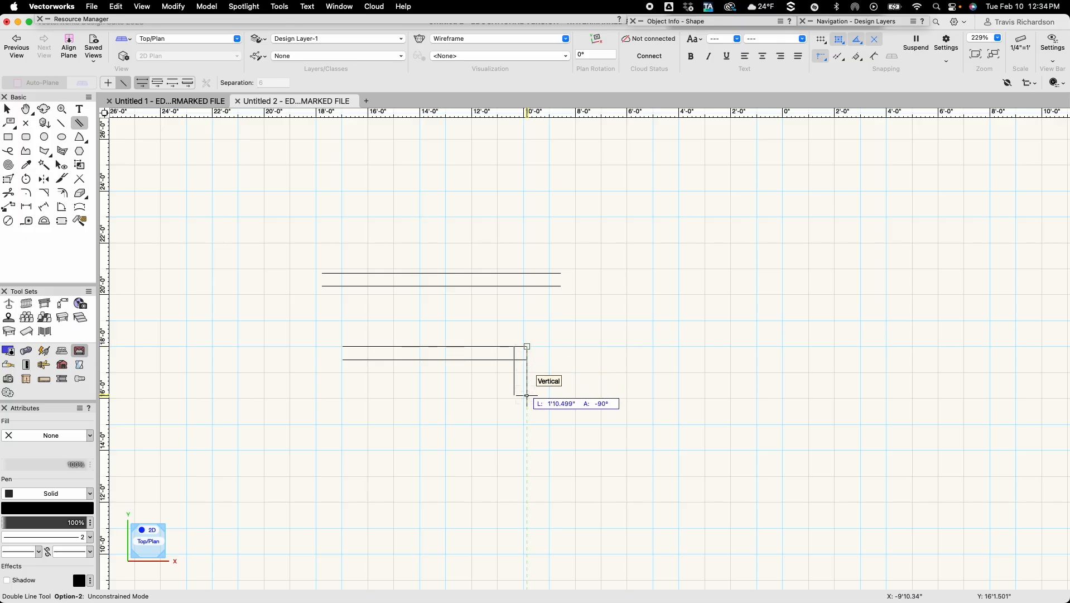
left_click(527, 452)
left_click(527, 452)
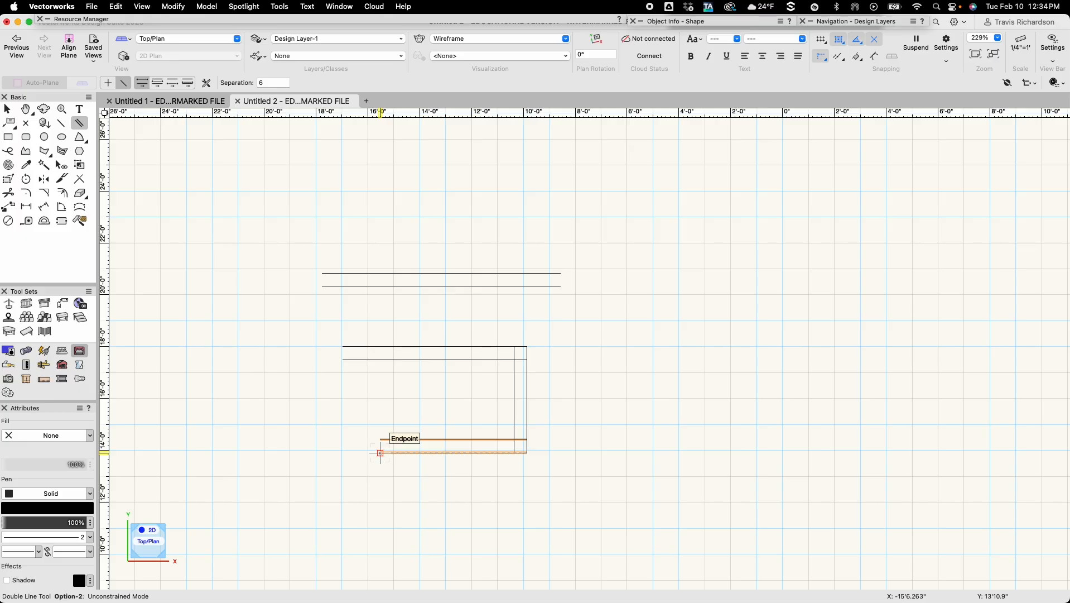
key("super+z")
key("super+z")
key("super+z")
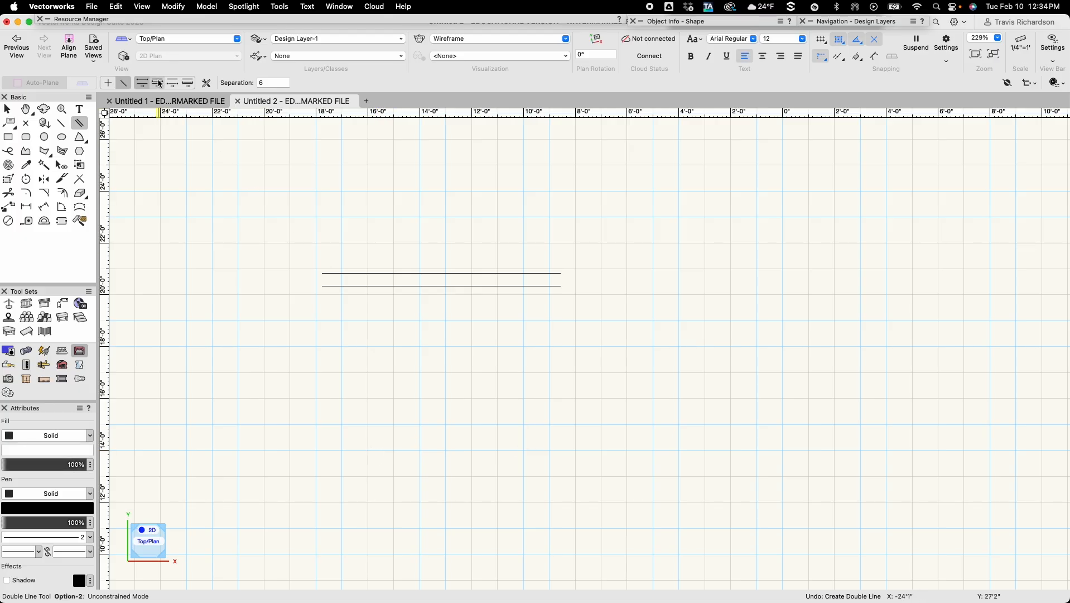
- Draw a center-controlled double line from the lower line's left endpoint, and a bottom-controlled one from the upper line's left endpoint, both horizontal
left_click(159, 83)
left_click(322, 286)
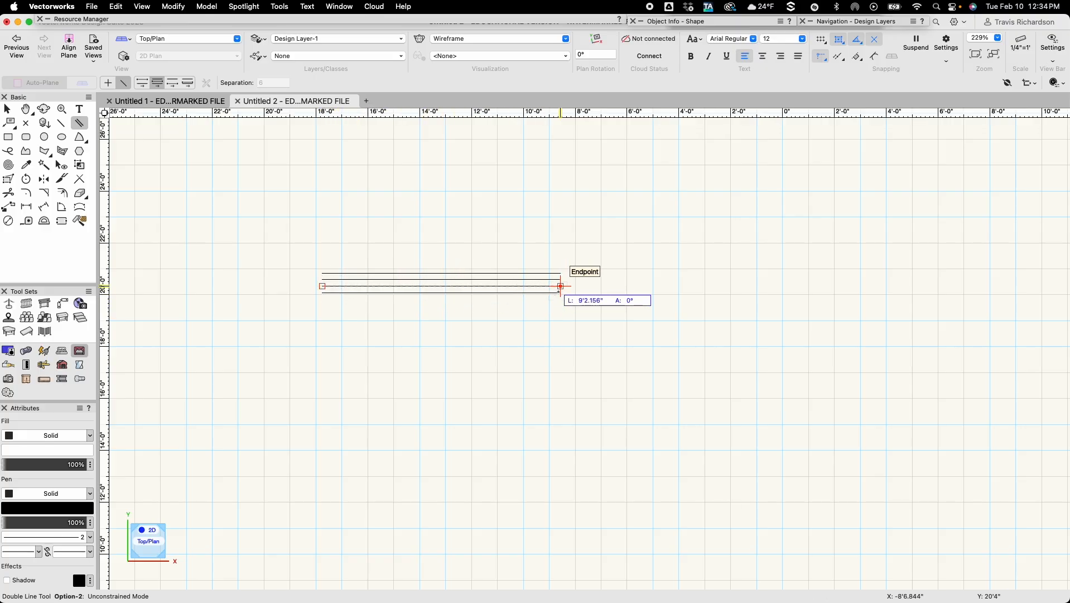
left_click(615, 285)
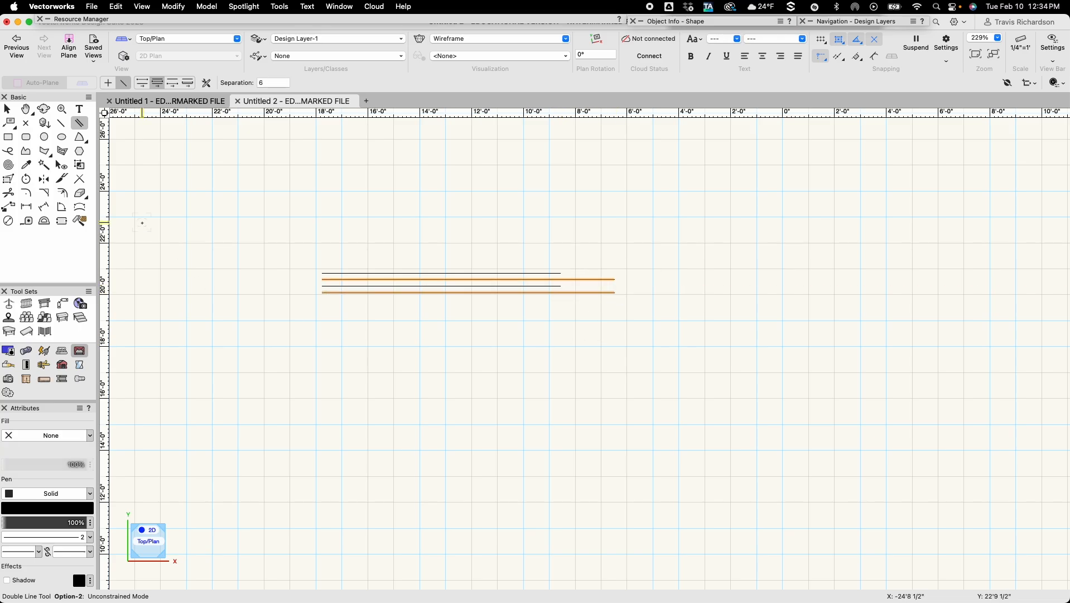
left_click(175, 84)
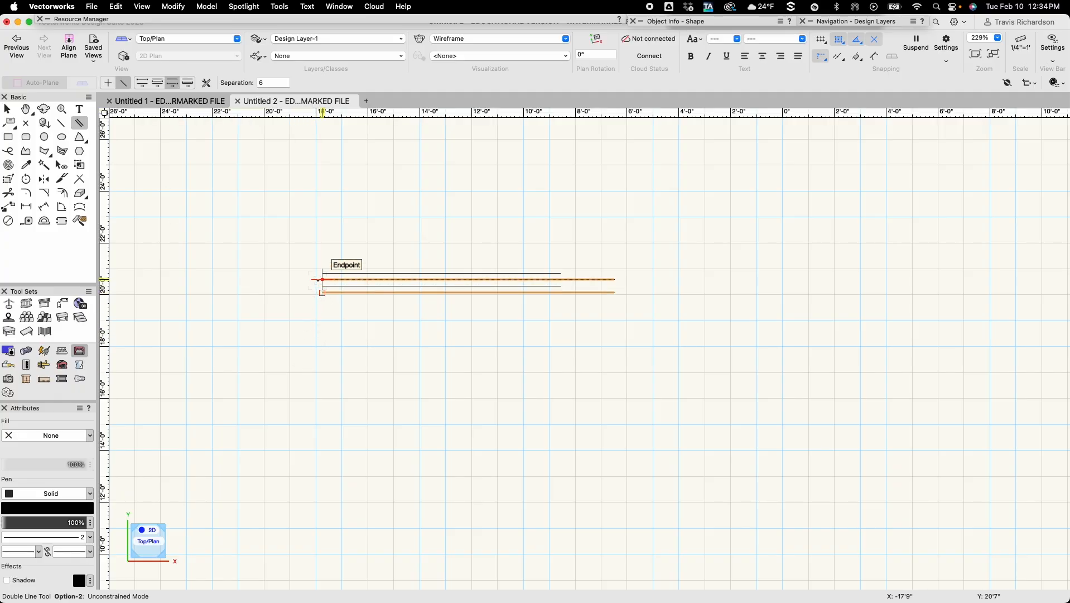
left_click(323, 274)
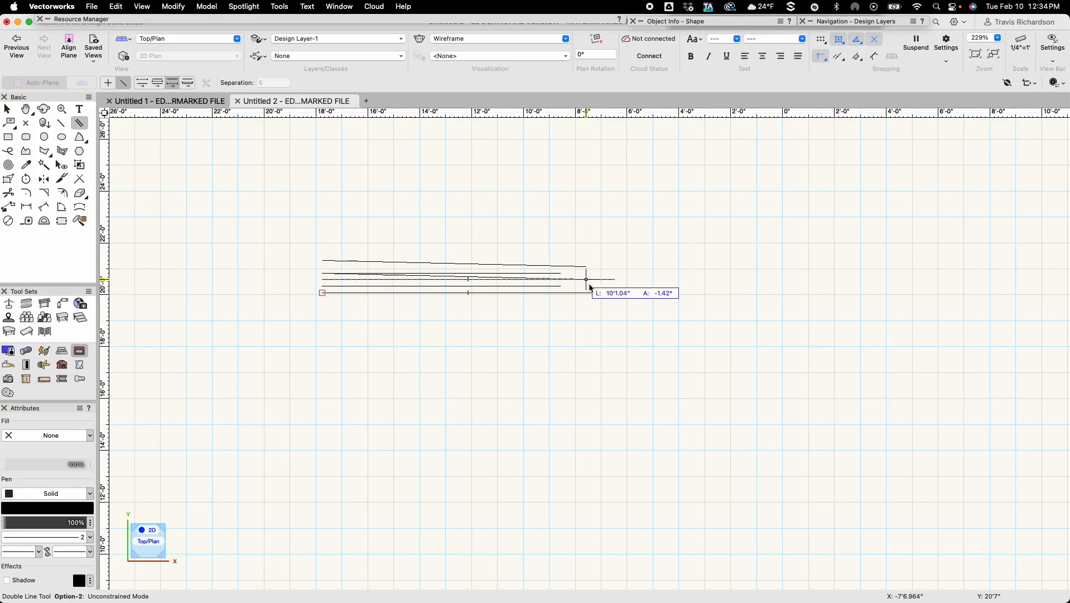
left_click(630, 260)
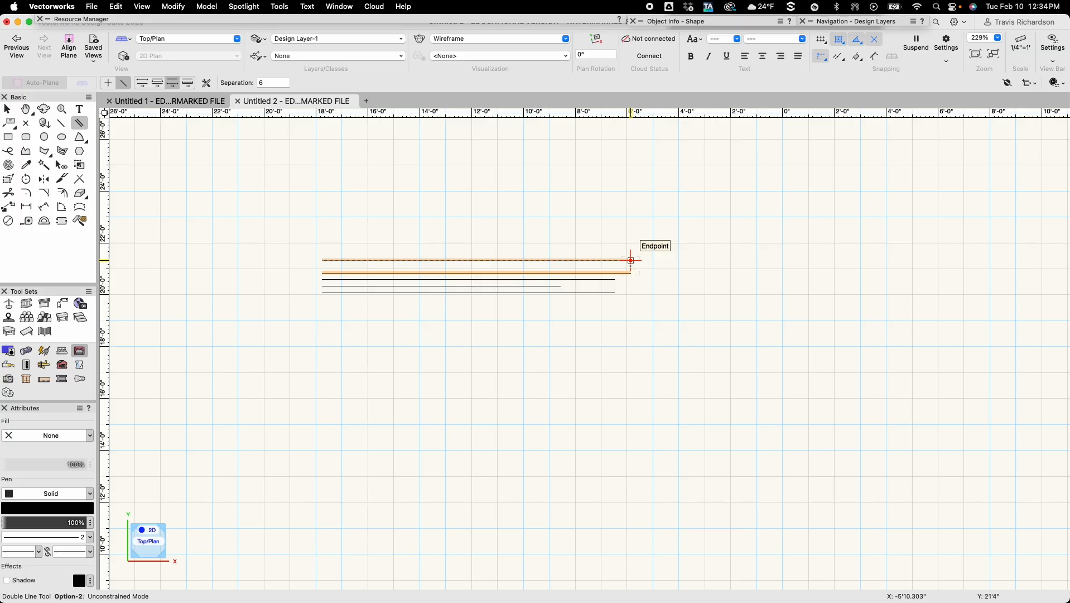
- Select all the double lines with a rectangular marquee and delete them
key("x")
left_click_drag(703, 346, 260, 218)
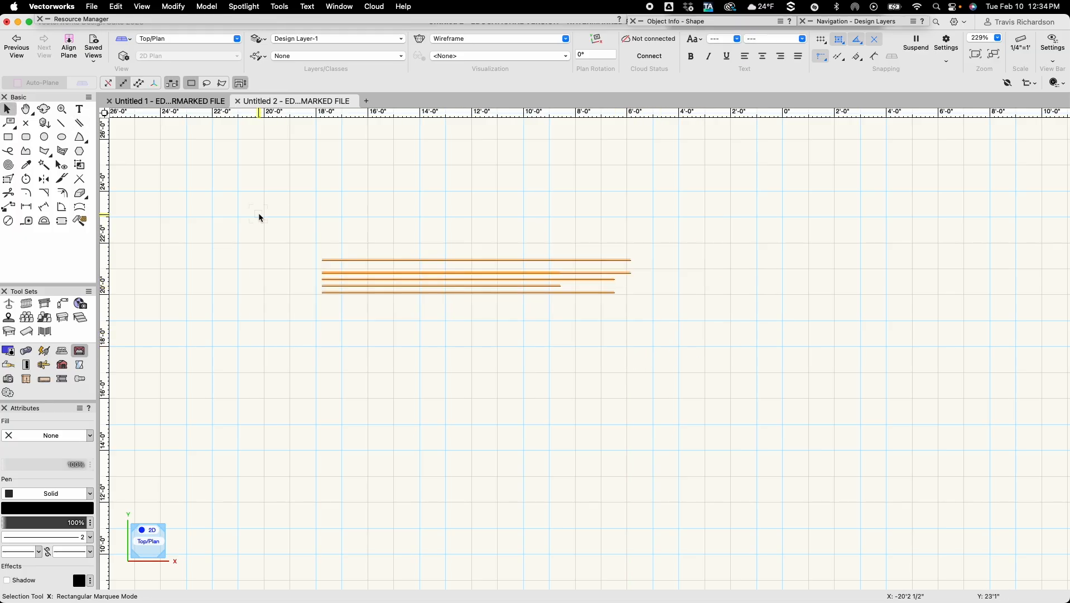
key("Delete")
- Set the Double Line tool to the top control line mode and its preferences to Create Polygons
left_click(80, 124)
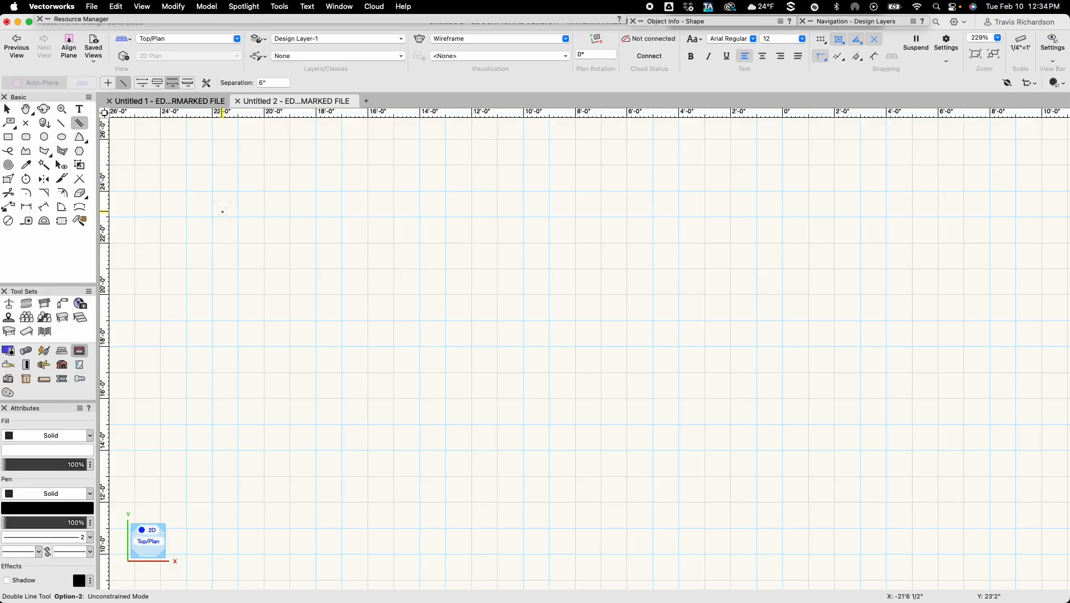
left_click(141, 84)
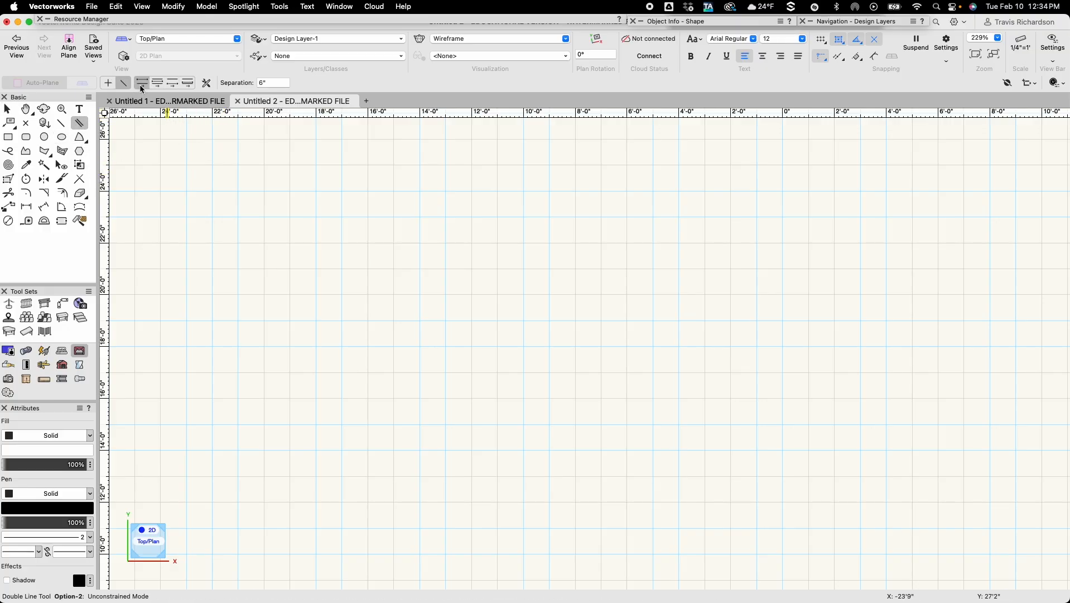
left_click(207, 83)
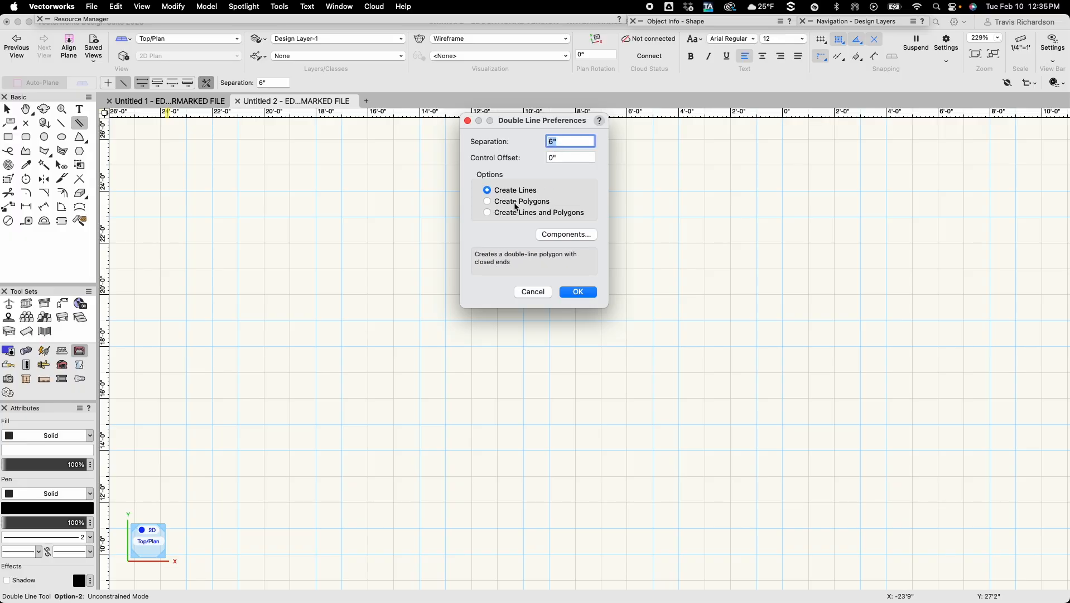
left_click(511, 204)
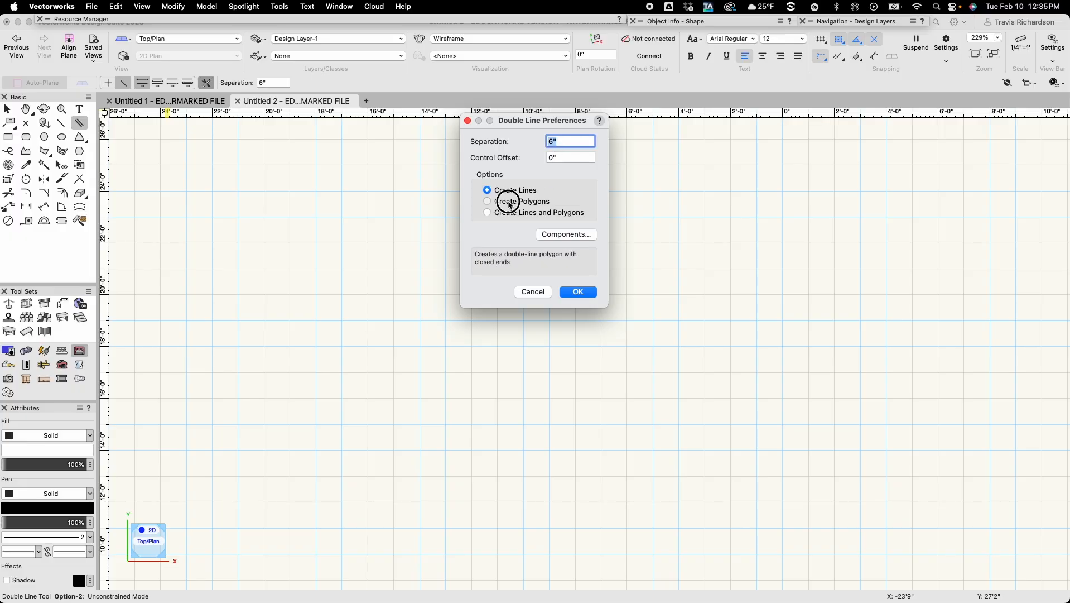
left_click(562, 295)
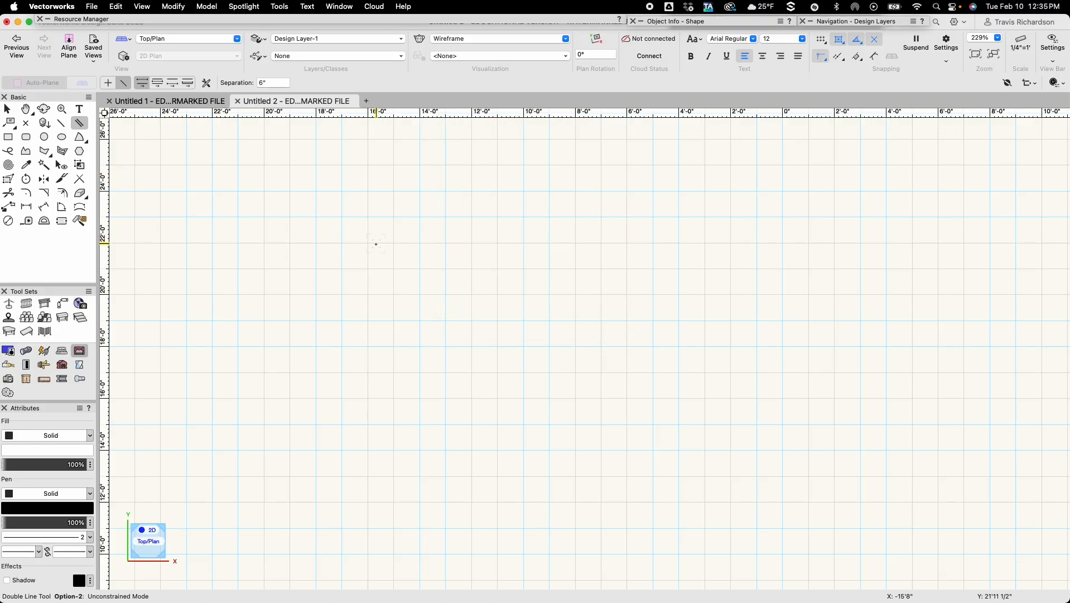
- Draw a horizontal double-line polygon about 4'5" long and delete it
left_click(370, 244)
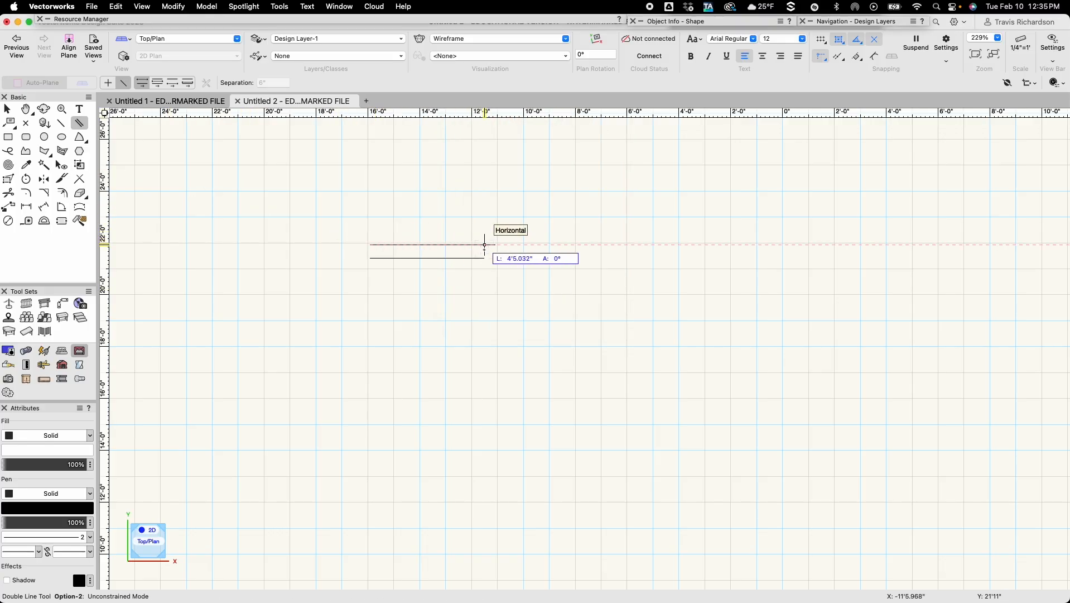
left_click(485, 250)
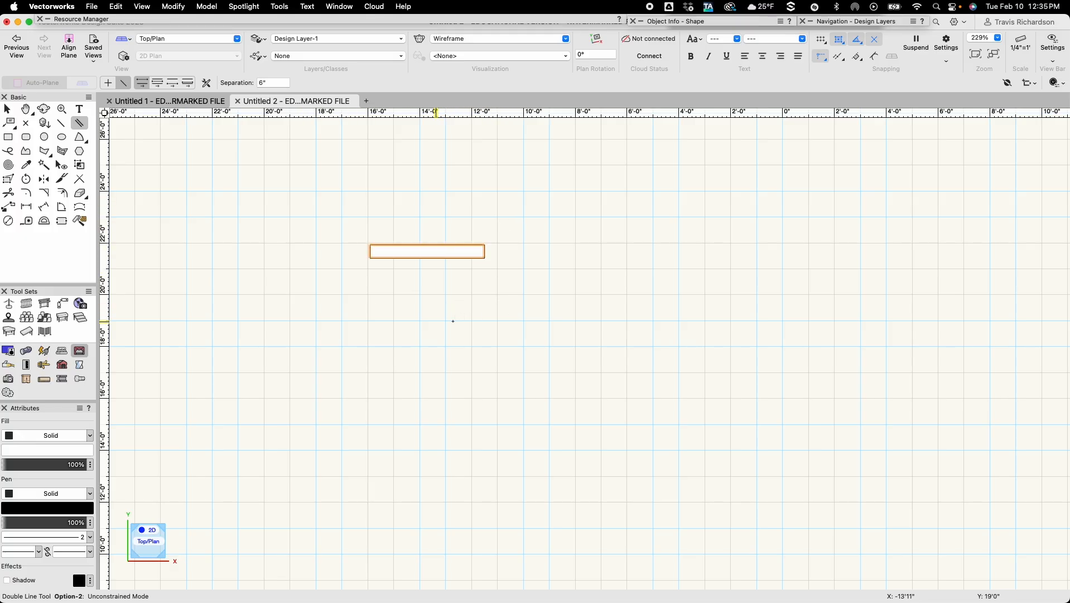
mouse_move(709, 20)
key("Delete")
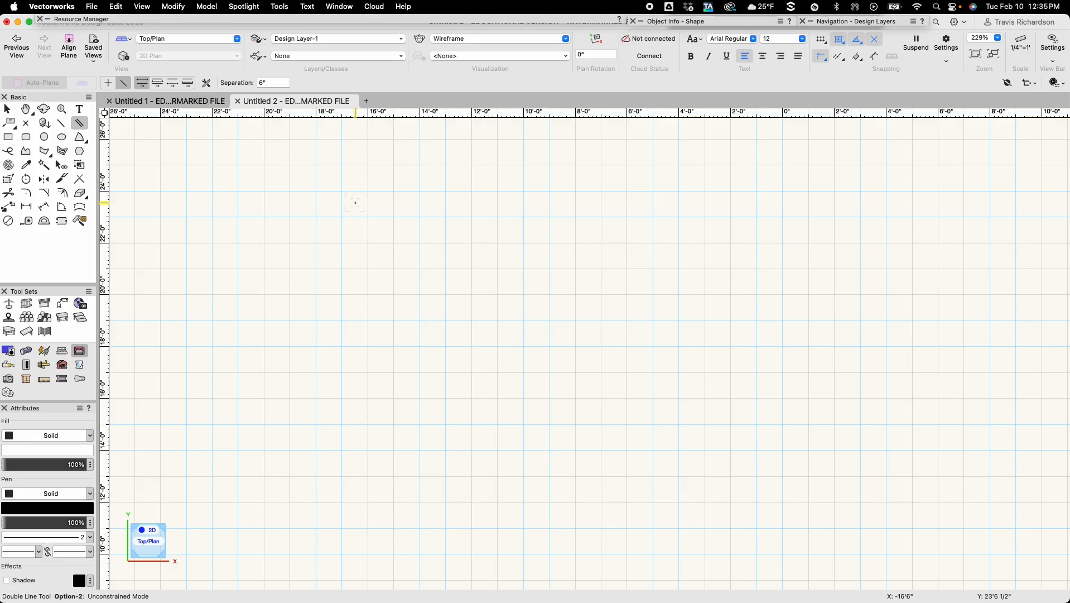
- Set the double line separation to 8' and draw a horizontal double-line polygon exactly 4' long, forming a tall rectangle
left_click(275, 83)
key("Return")
left_click(419, 217)
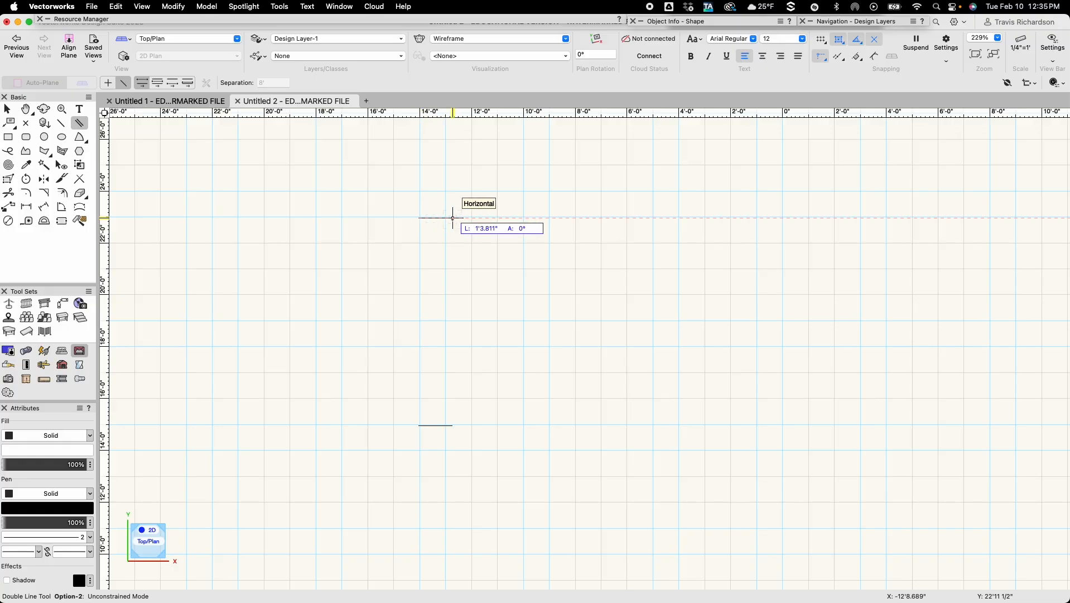
key("Tab")
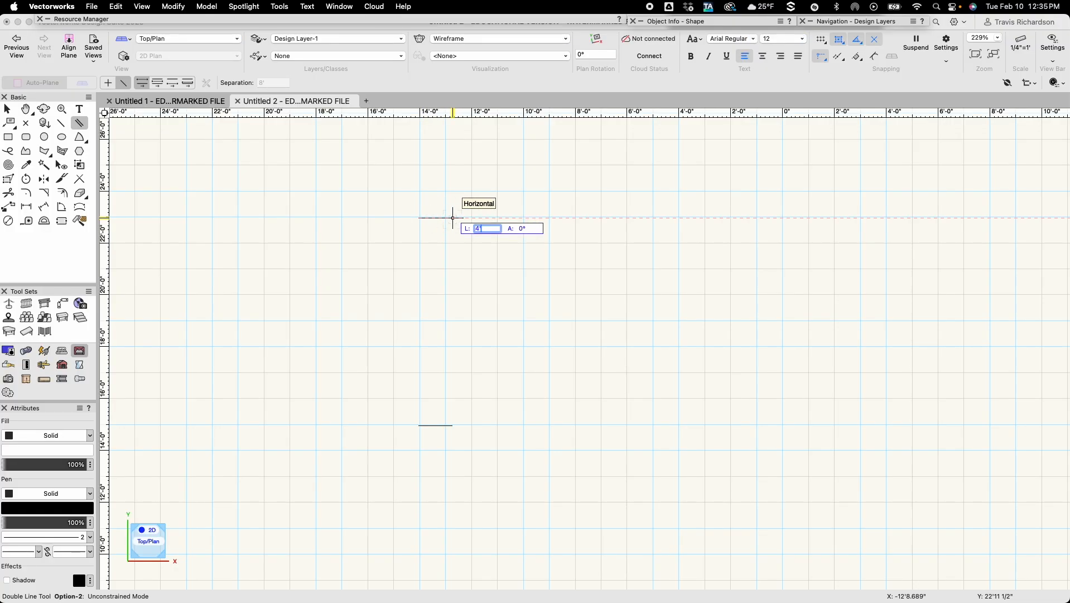
type("4'")
key("Tab")
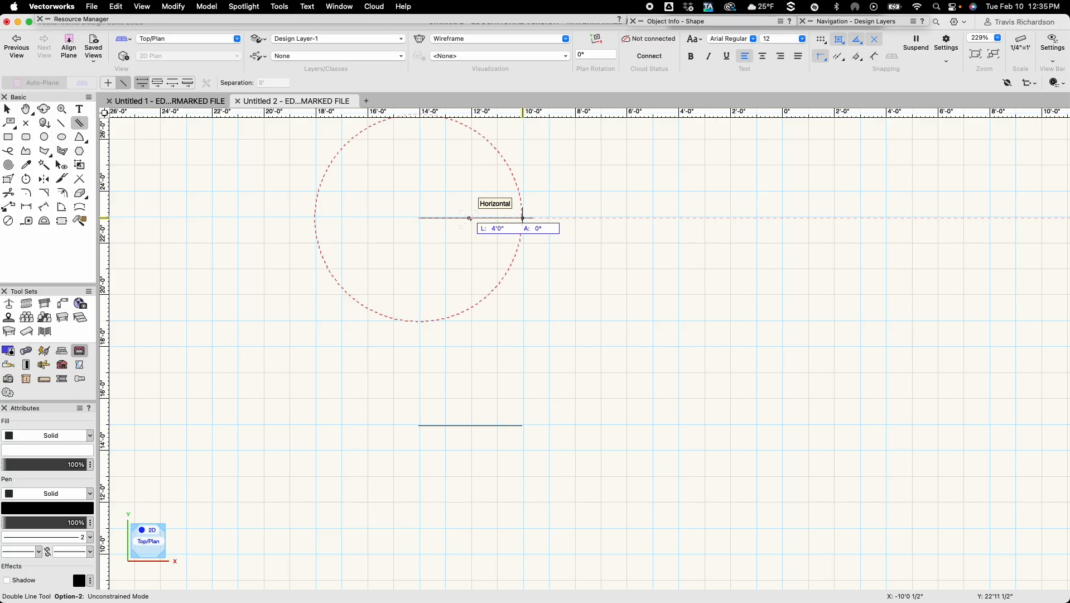
left_click(523, 218)
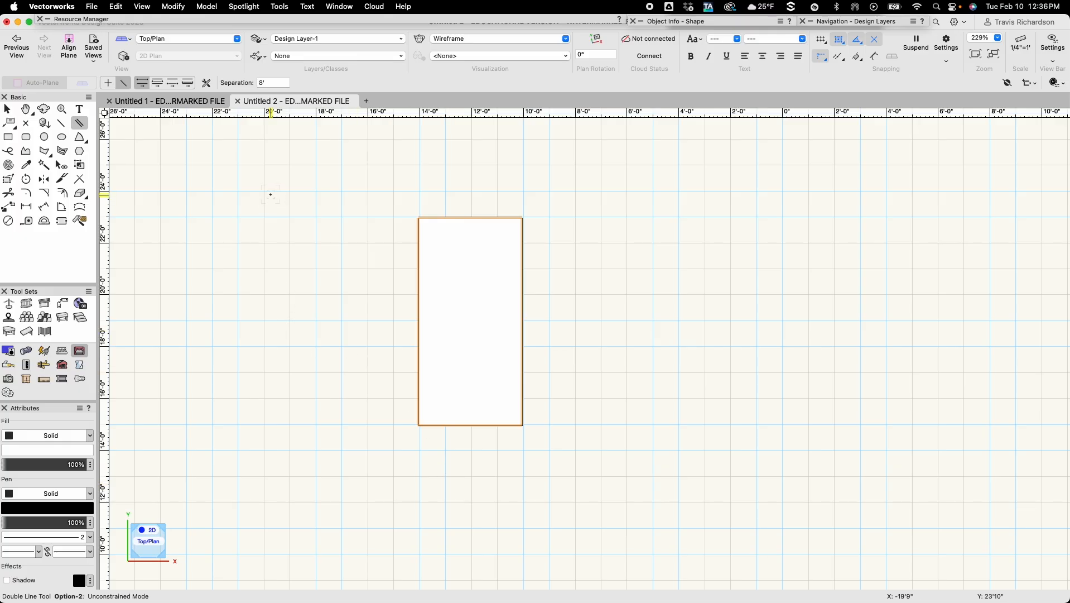
- Set the separation to 3/4" and draw double-line polygons along the top and bottom edges of the tall rectangle
left_click(270, 82)
type("3/4")
key("Return")
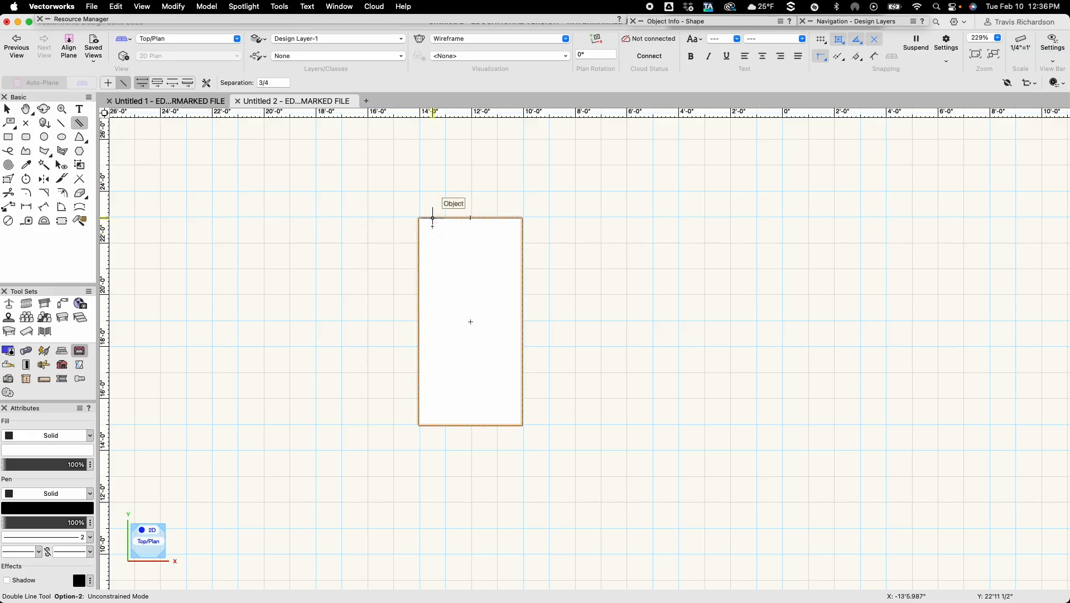
left_click(419, 217)
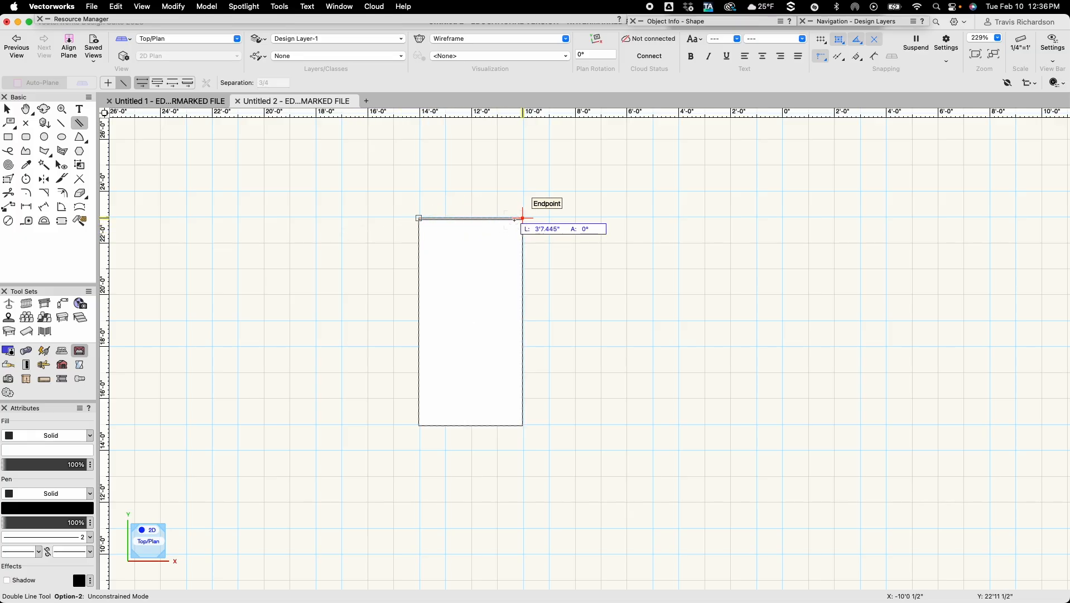
left_click(520, 219)
left_click(522, 425)
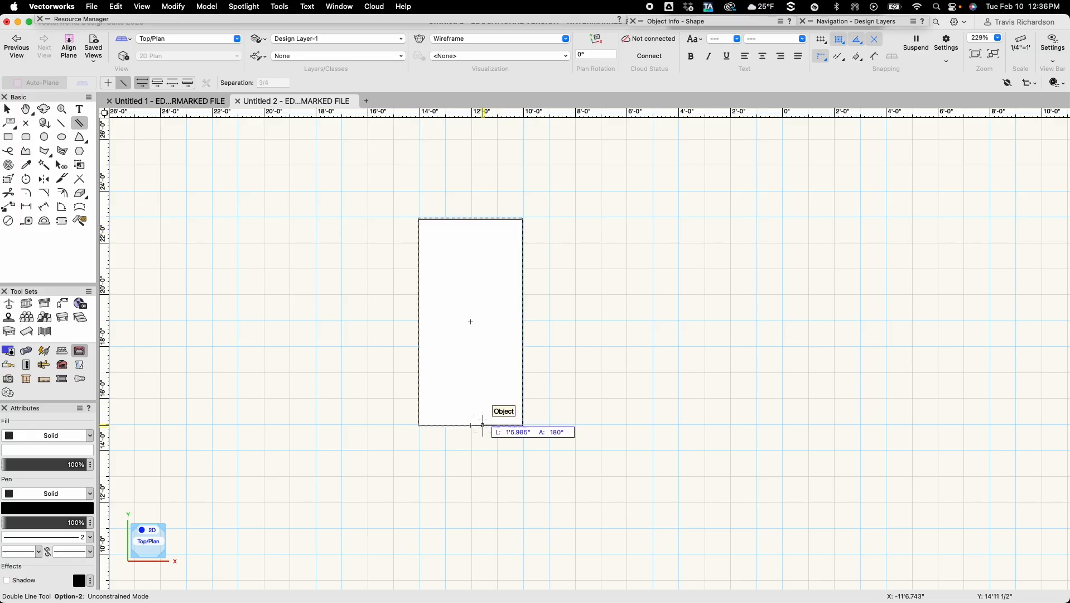
double_click(419, 424)
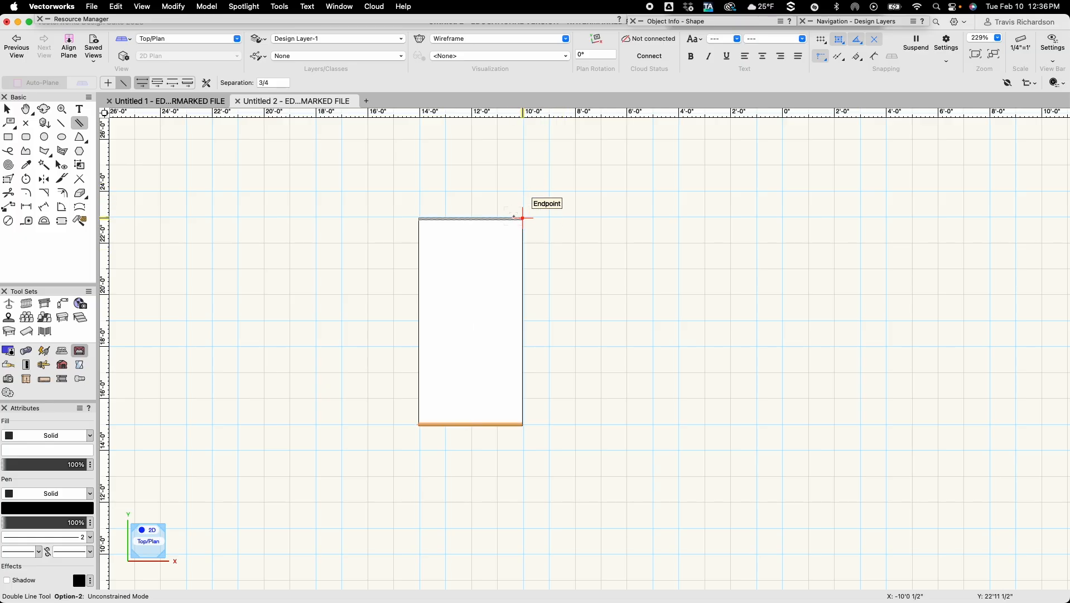
- Draw 3/4" double-line polygons down the right and left edges of the tall rectangle and clear the selection
left_click(522, 219)
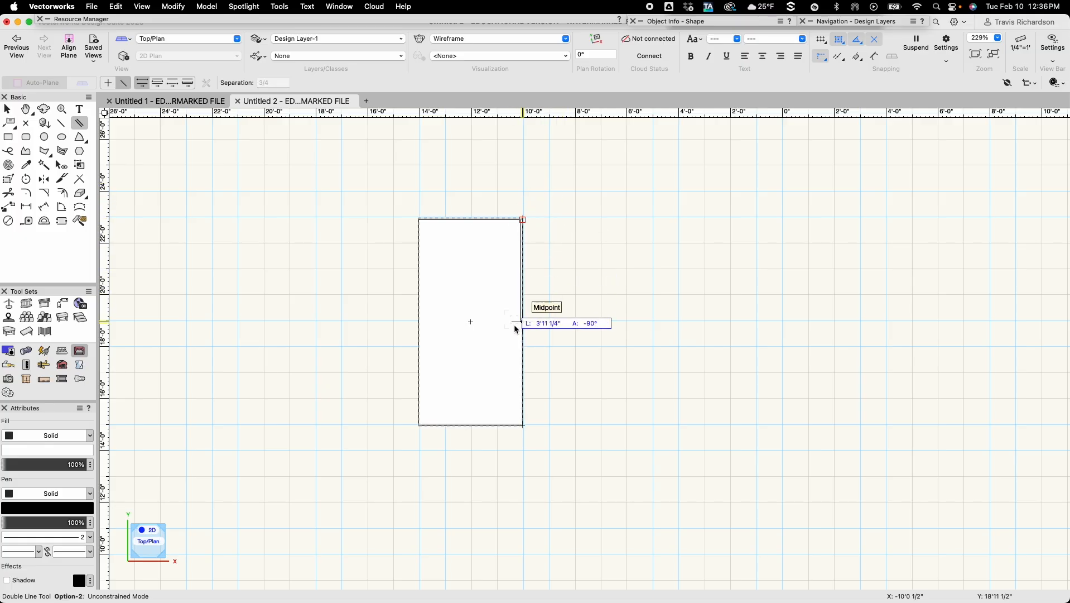
double_click(522, 425)
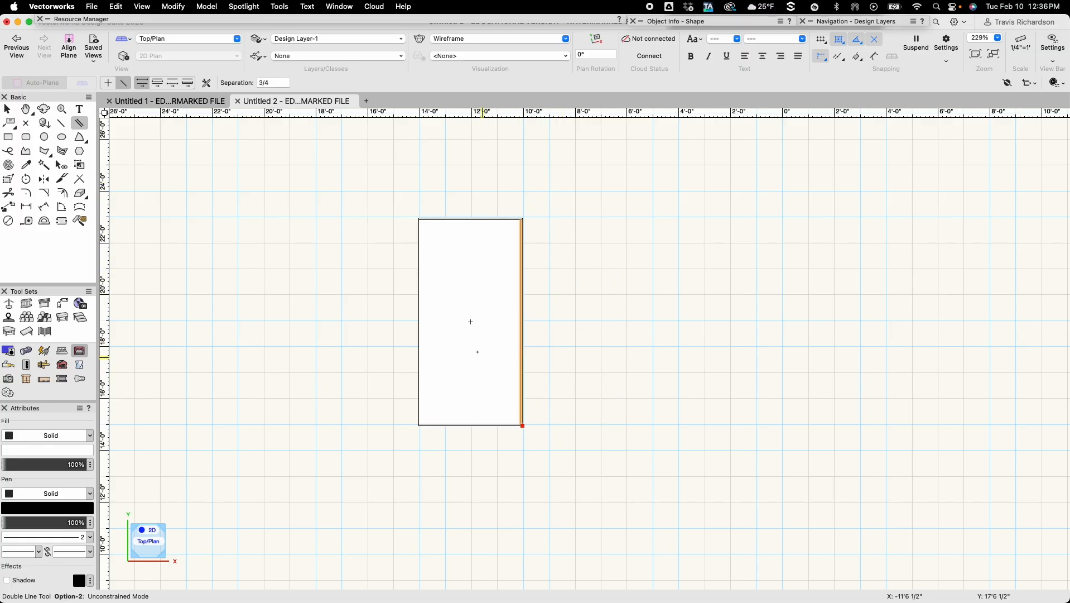
left_click(419, 219)
double_click(419, 425)
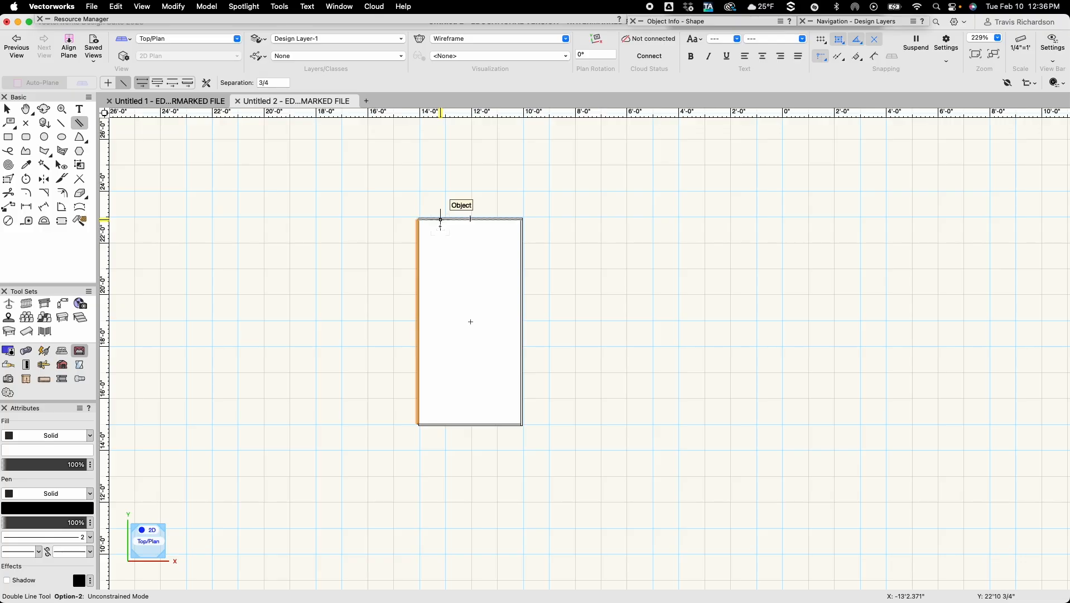
key("x")
left_click(344, 185)
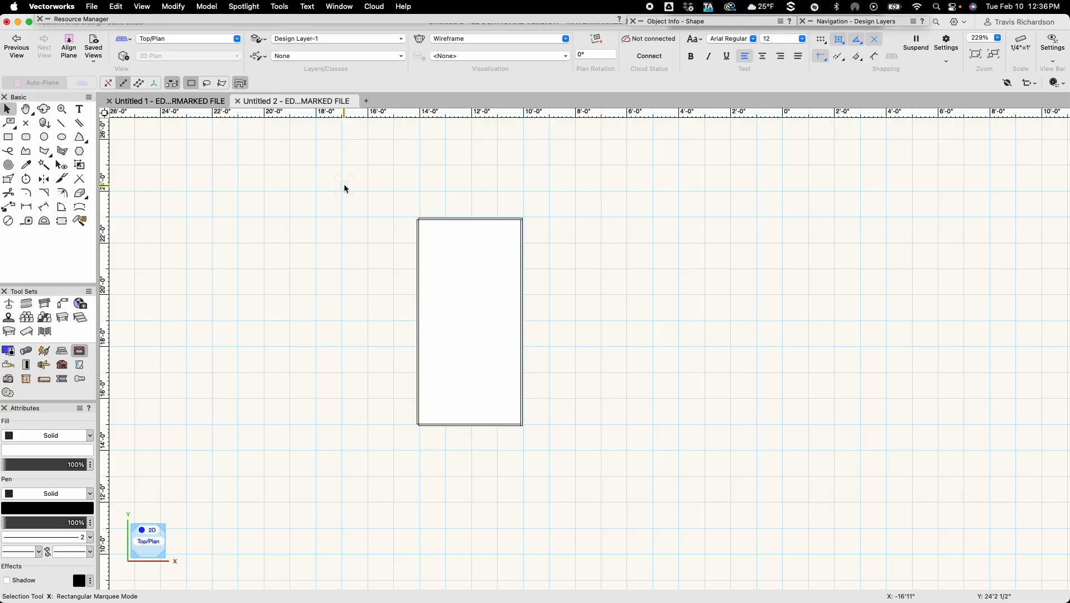
- Set the double line separation to 4' and draw an 8' long horizontal double-line polygon to the right of the tall rectangle
left_click(79, 123)
left_click(280, 84)
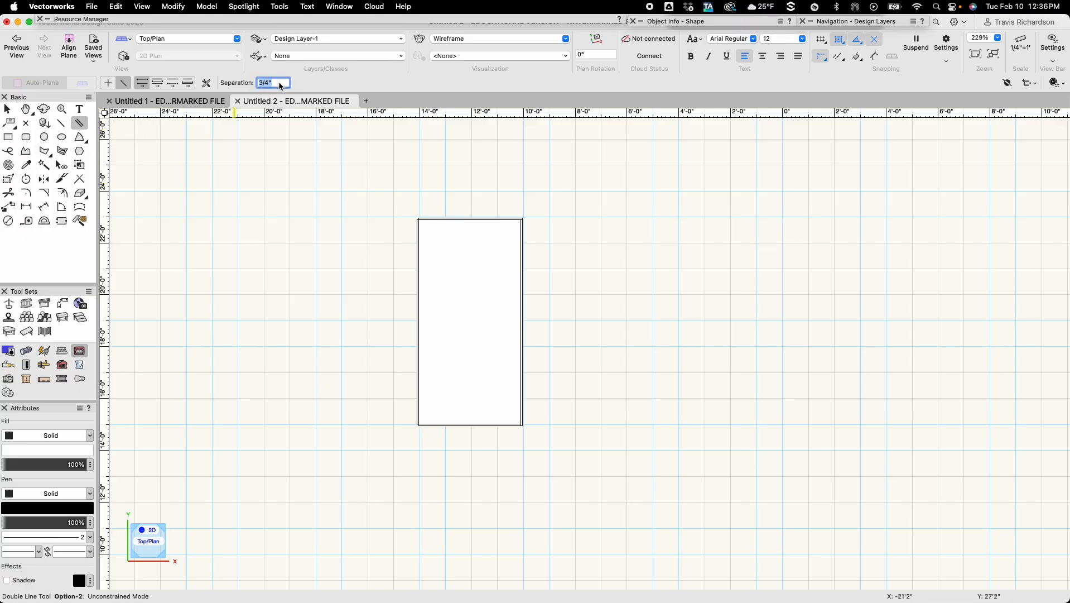
type("4'")
key("Return")
left_click(580, 244)
key("Tab")
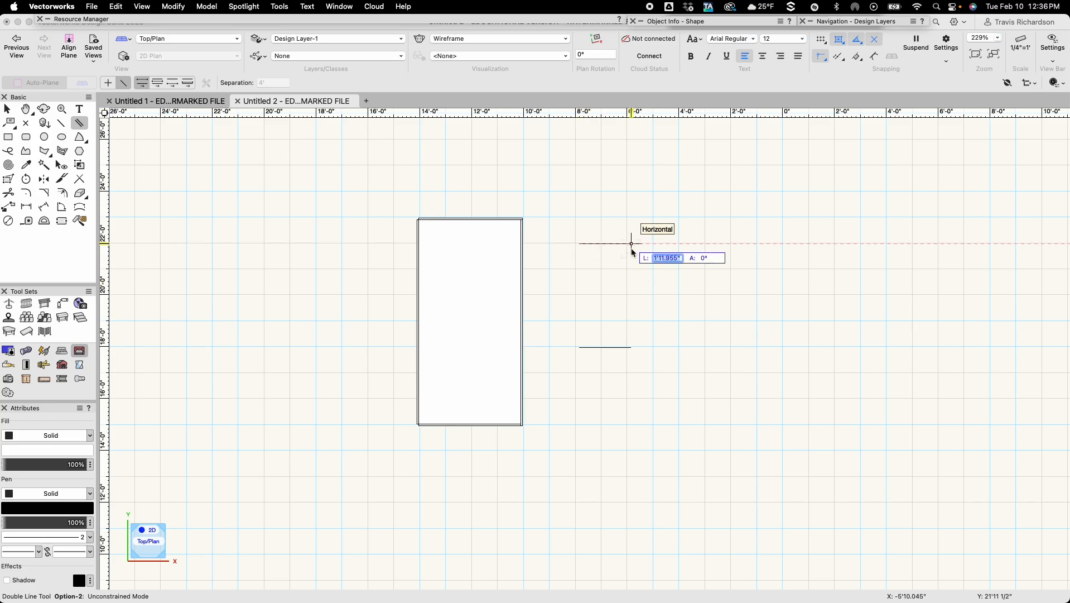
type("8'")
key("Return")
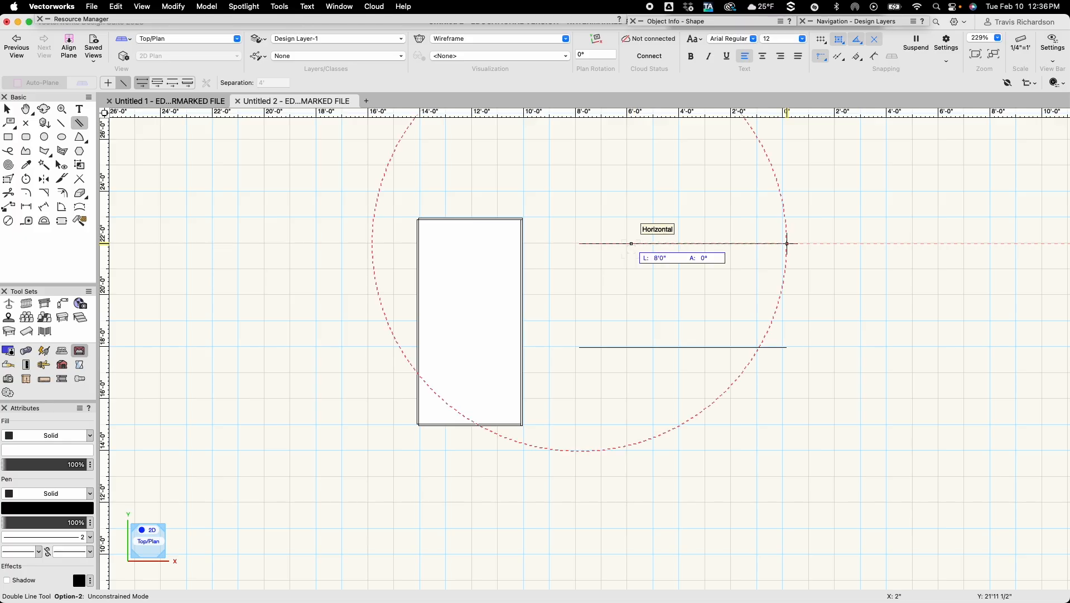
left_click(787, 244)
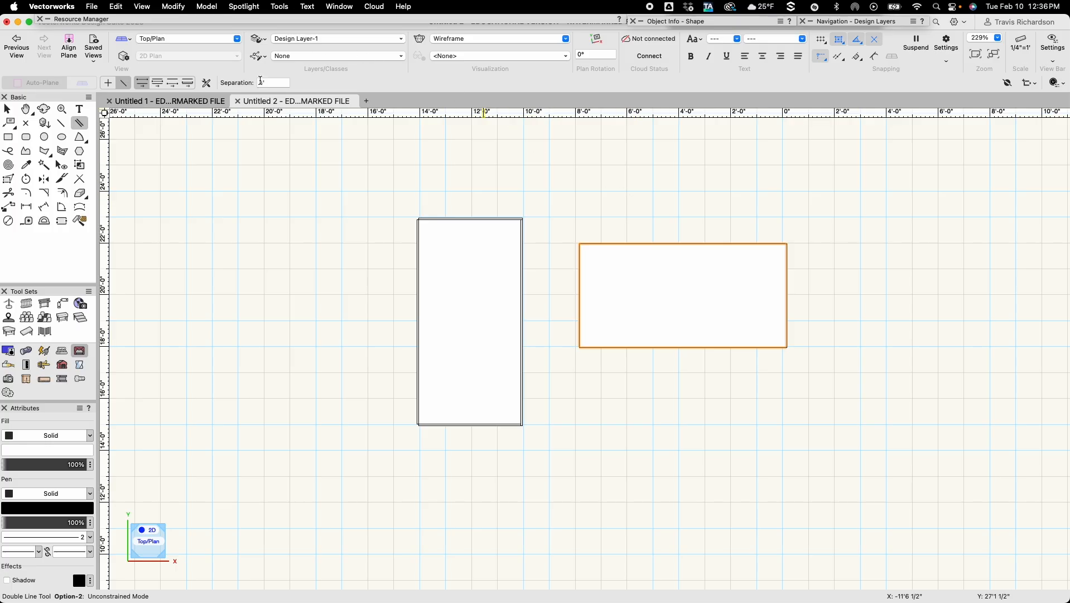
- Set the separation to 1.5" and draw double-line polygons along the top and right edges of the wide rectangle
left_click(273, 84)
type("1.5")
key("Return")
left_click(580, 244)
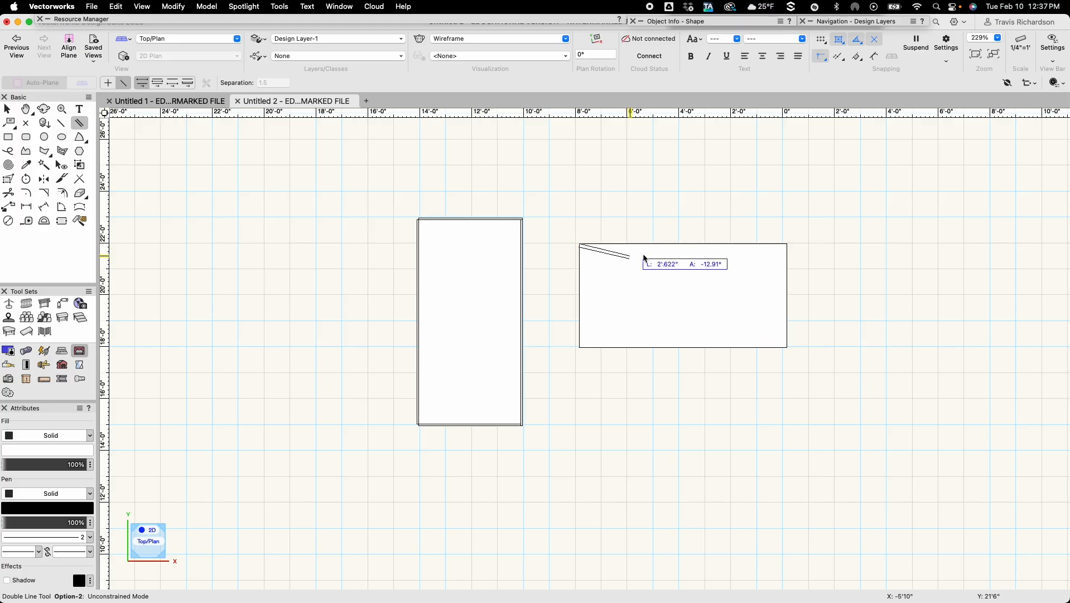
left_click(788, 244)
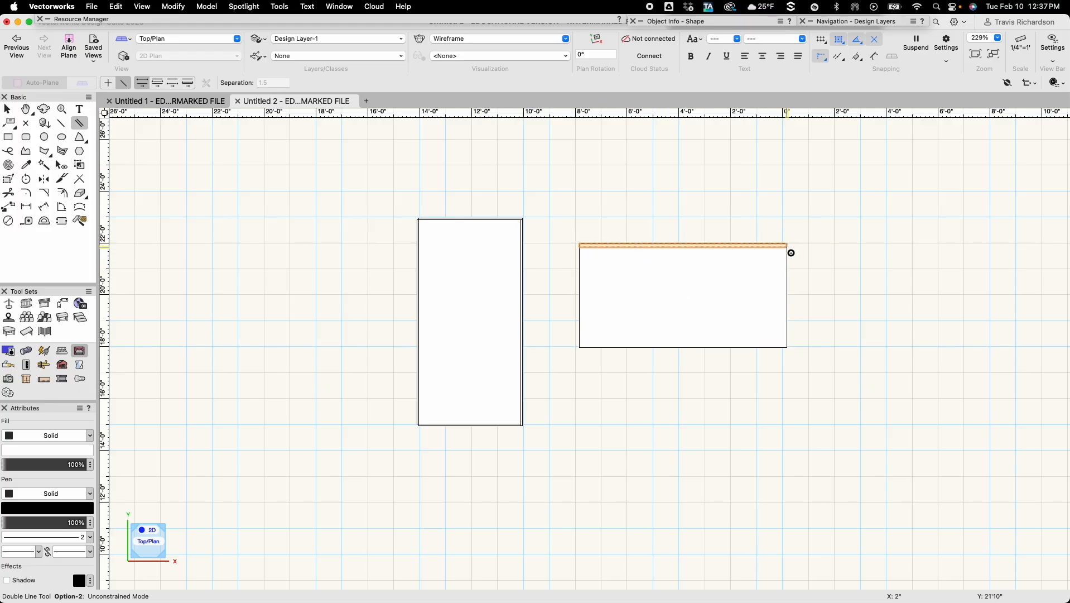
double_click(787, 347)
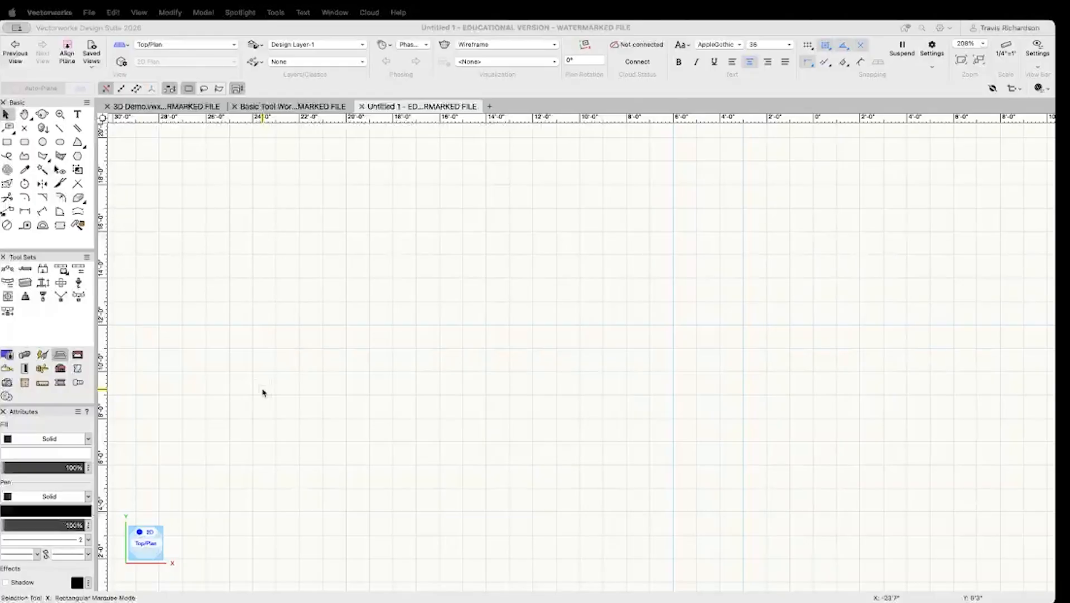
- Activate the Rectangle tool in Corner to Corner mode in the empty Untitled 1 drawing
left_click(263, 392)
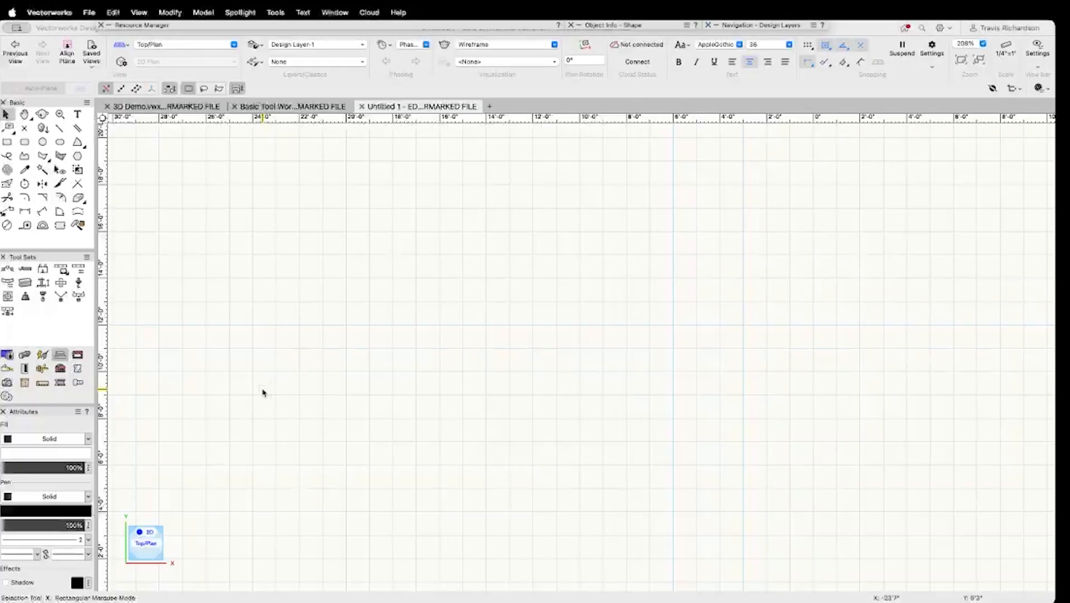
key("4")
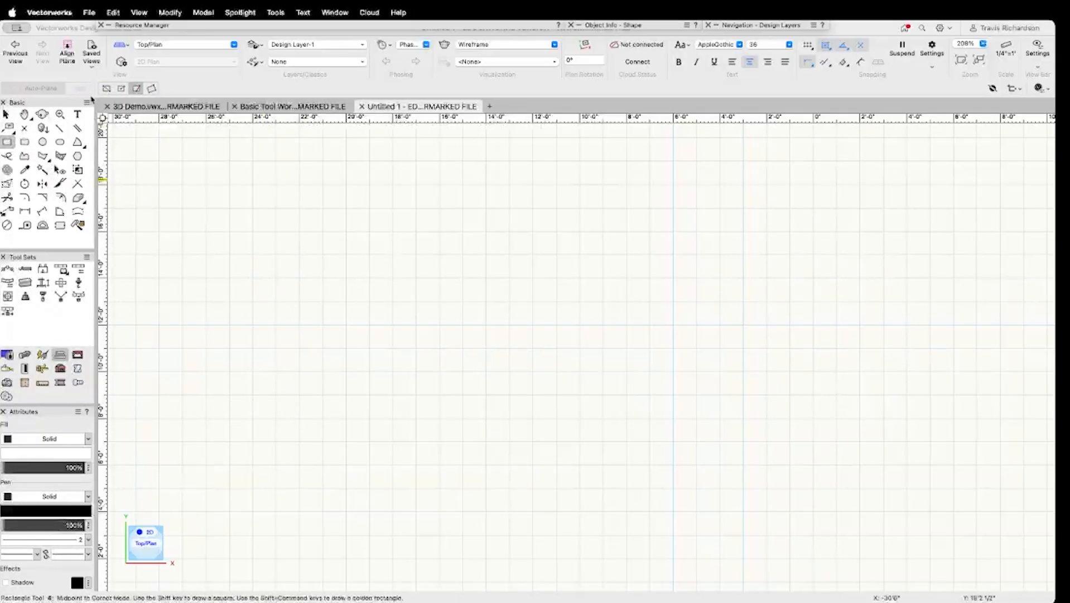
left_click(106, 88)
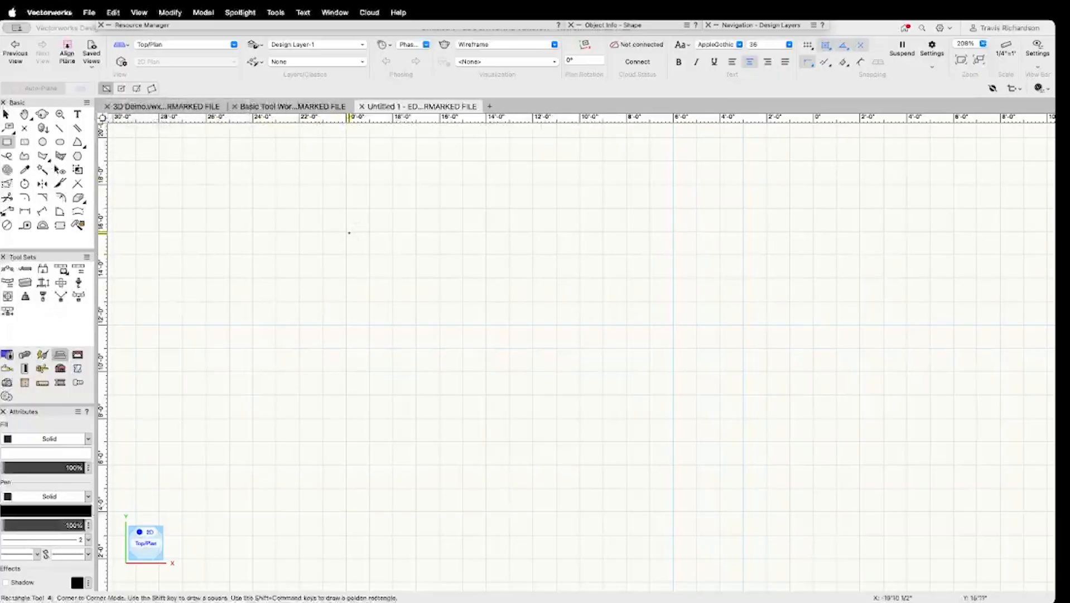
- Draw a freehand rectangle from its upper-left to its lower-right corner and undo it
left_click(346, 231)
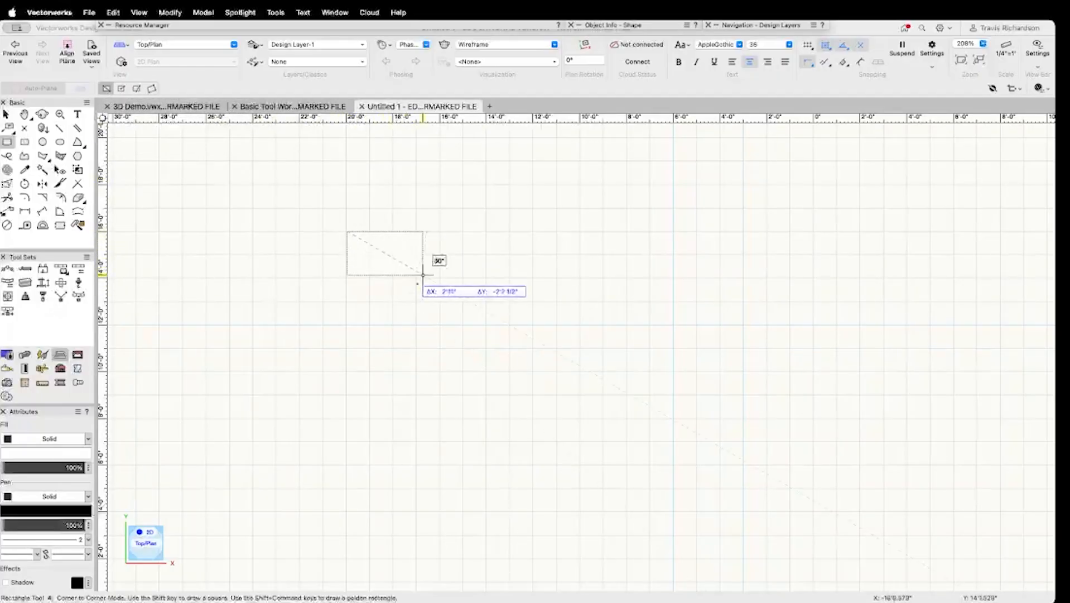
left_click(497, 317)
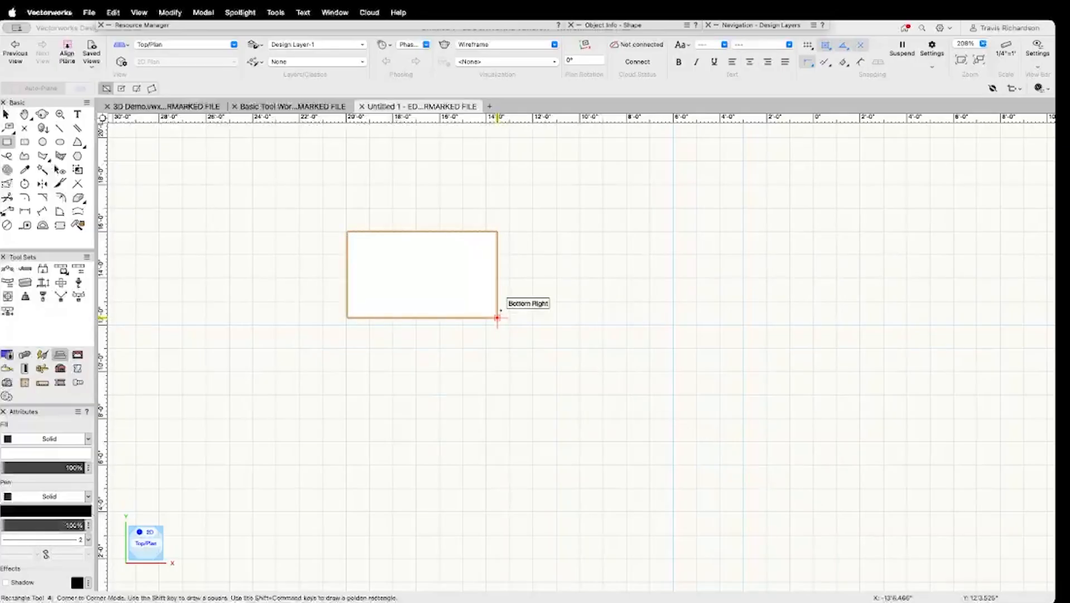
key("super+z")
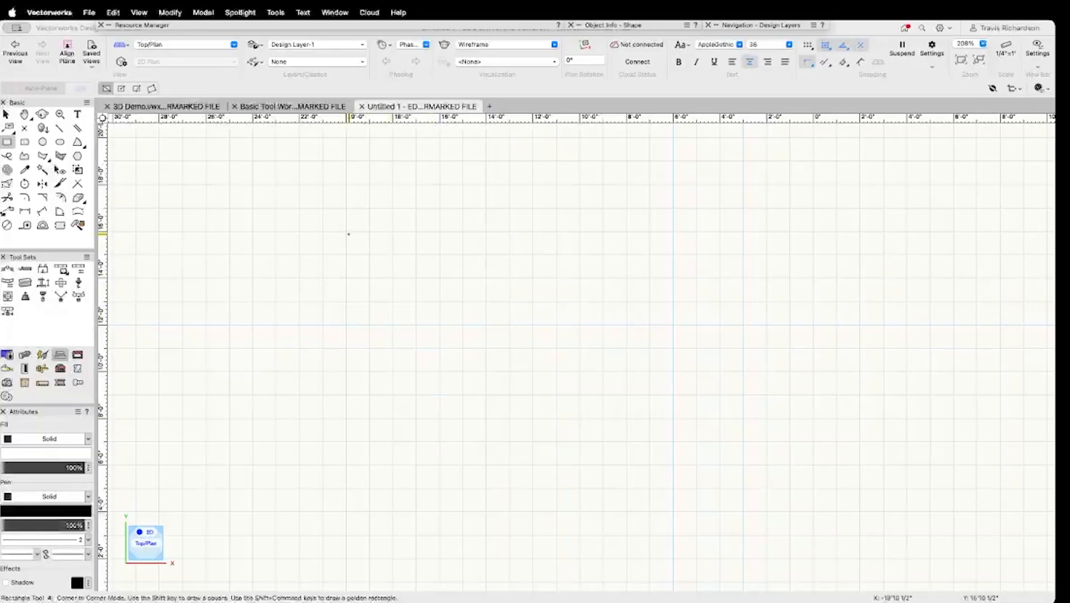
- Draw an 8' wide by 4' high rectangle in Corner to Corner mode, extending up and to the right from its start corner
left_click(363, 224)
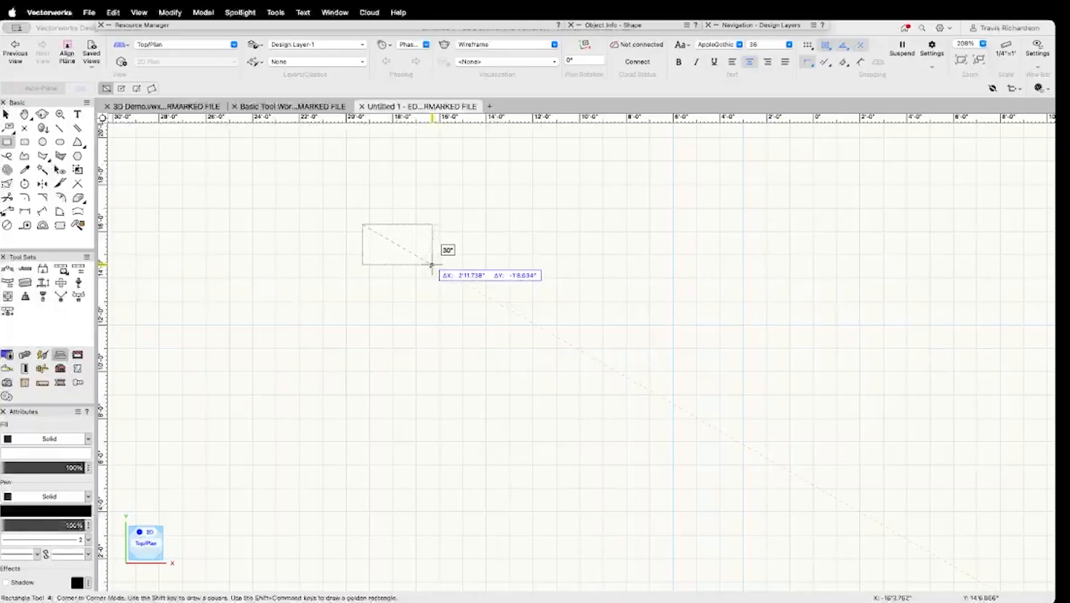
key("Tab")
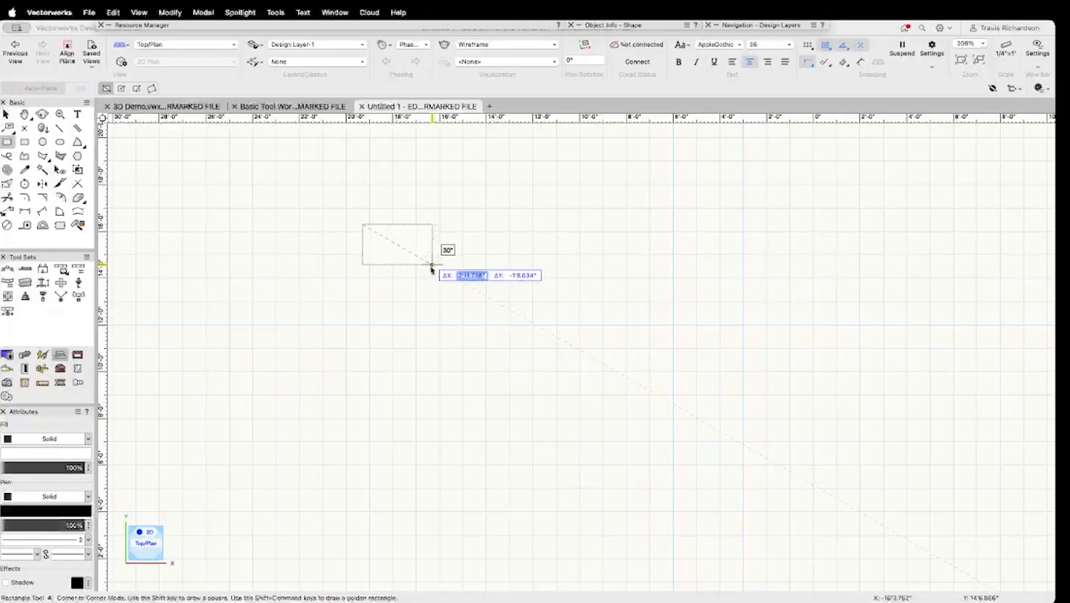
type("5")
key("Tab")
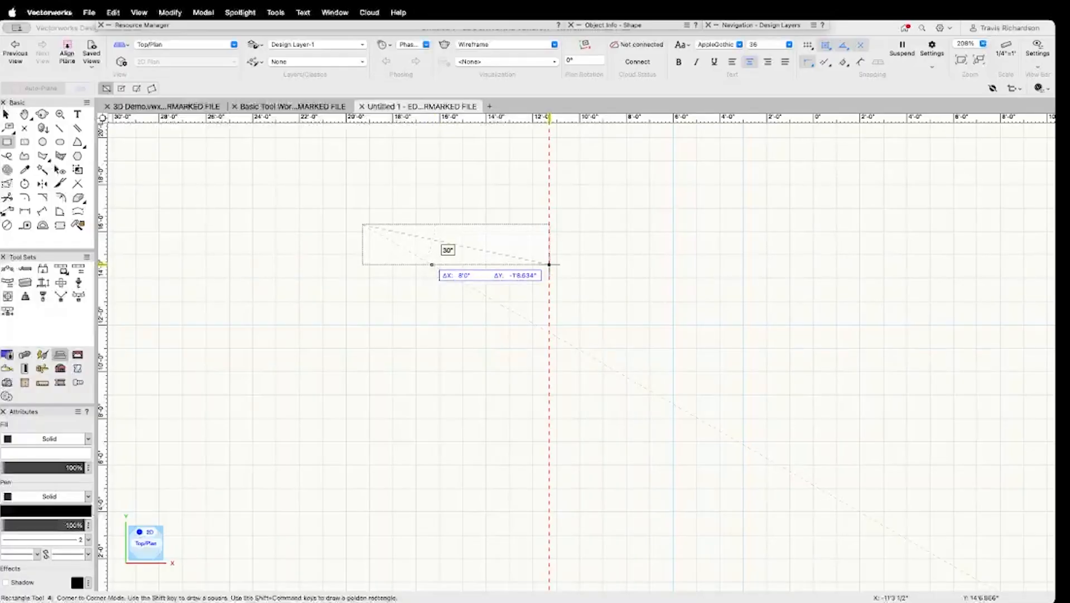
key("Tab")
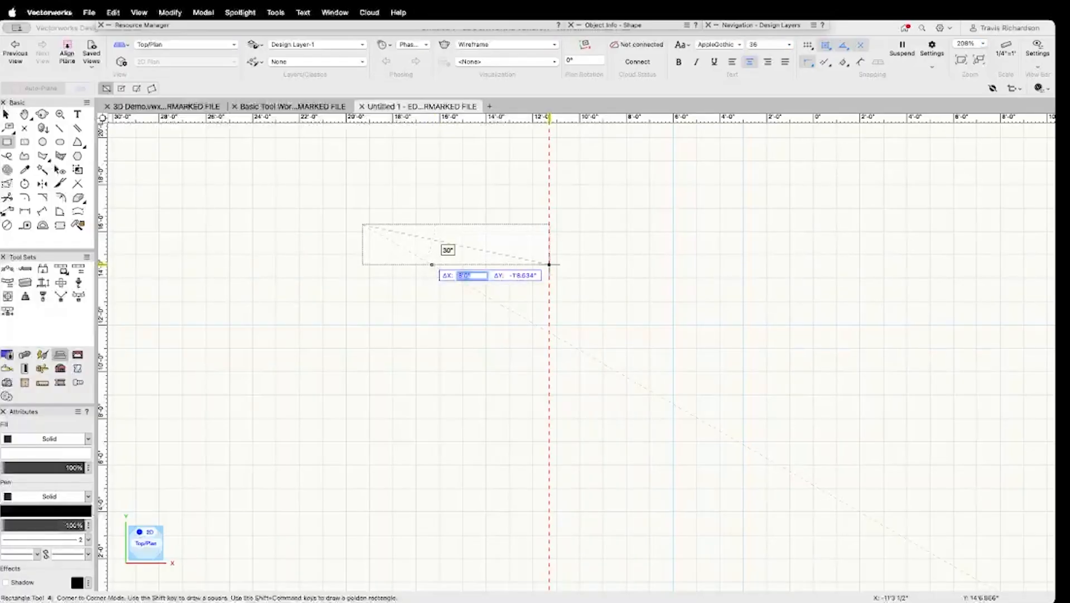
type("4'")
key("Return")
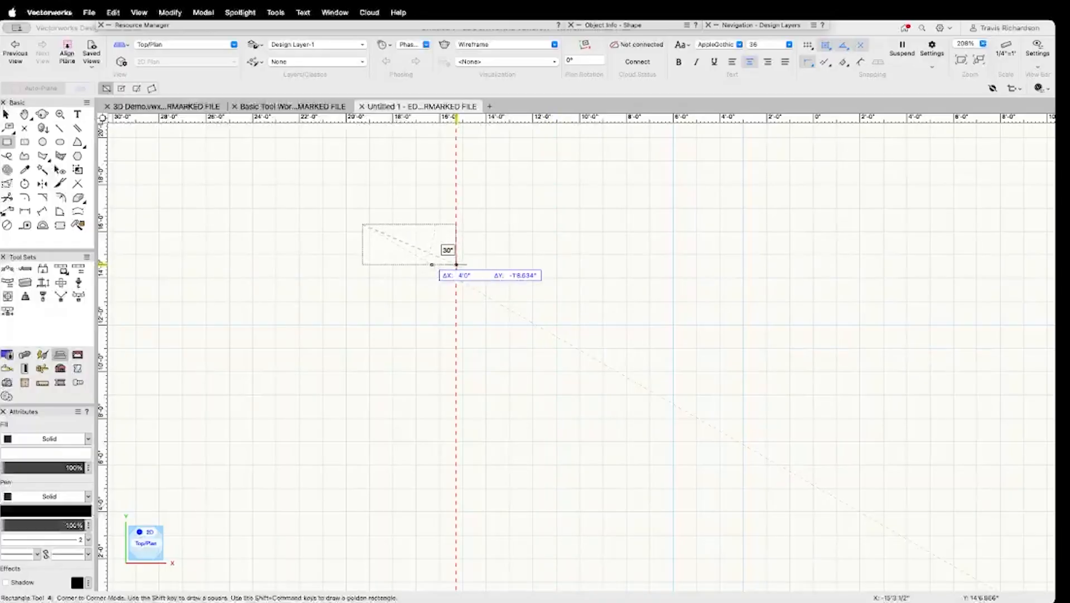
key("Tab")
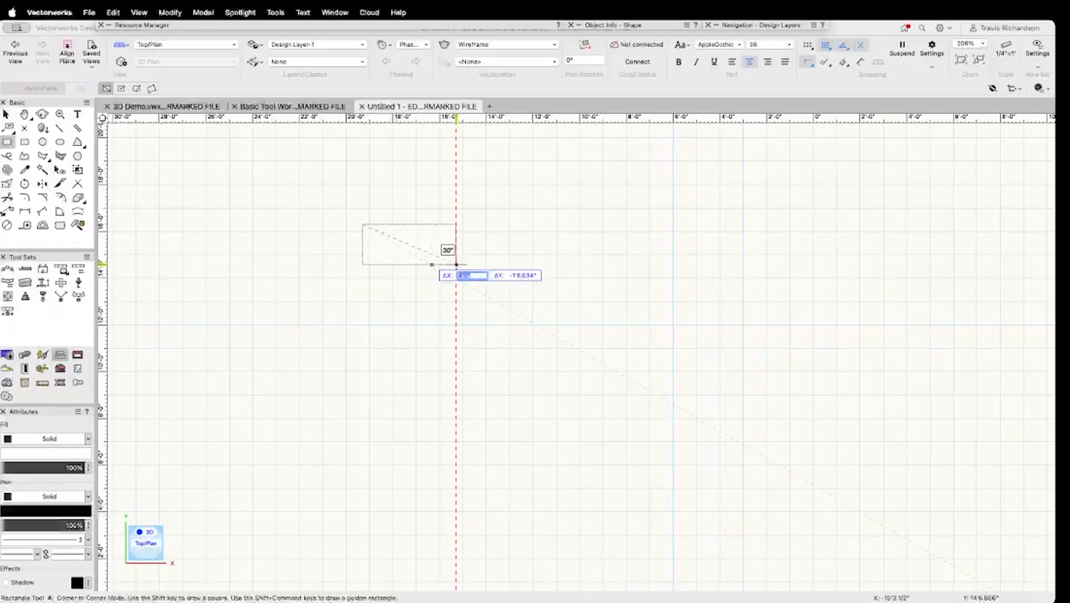
type("8'")
key("Tab")
type("4'")
key("Return")
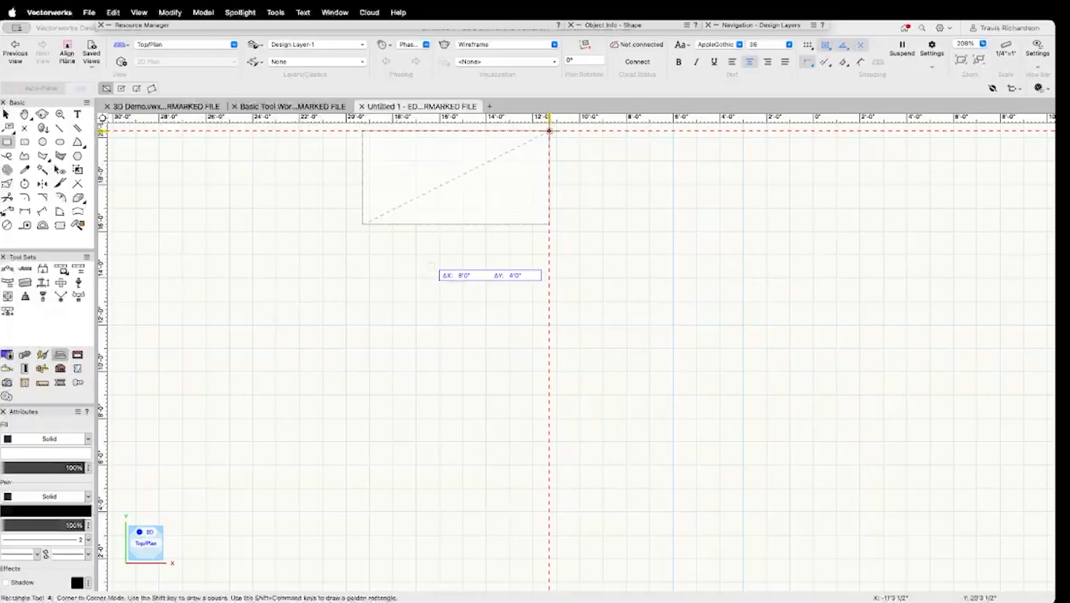
key("Return")
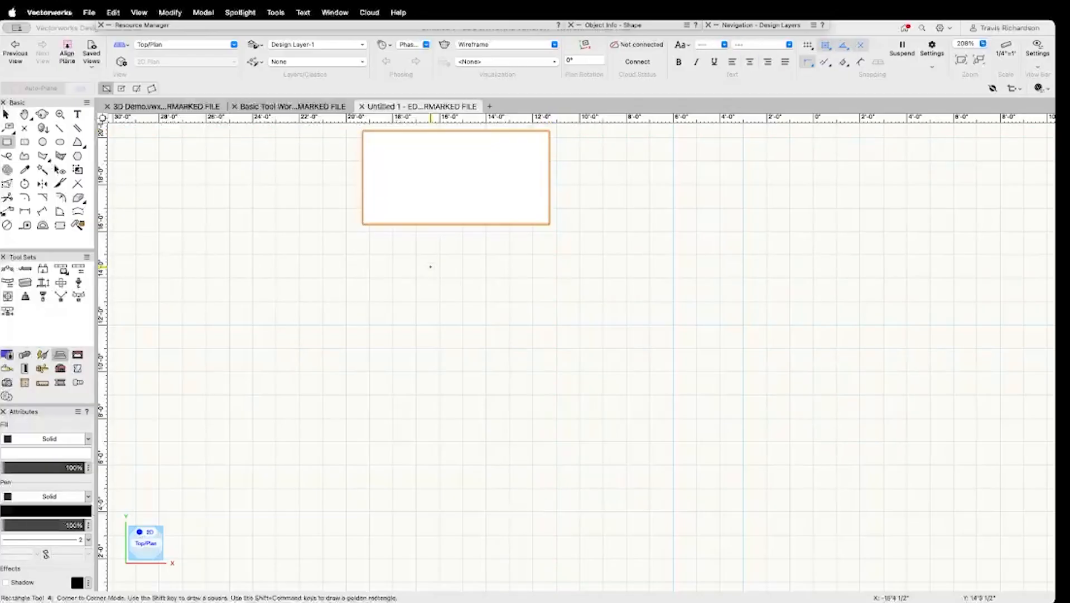
- Draw a rectangle in Center to Corner mode, centred on the wide rectangle's top-edge midpoint, with its corner offset 1' in X and 2' in Y
middle_click_drag(430, 266, 528, 420)
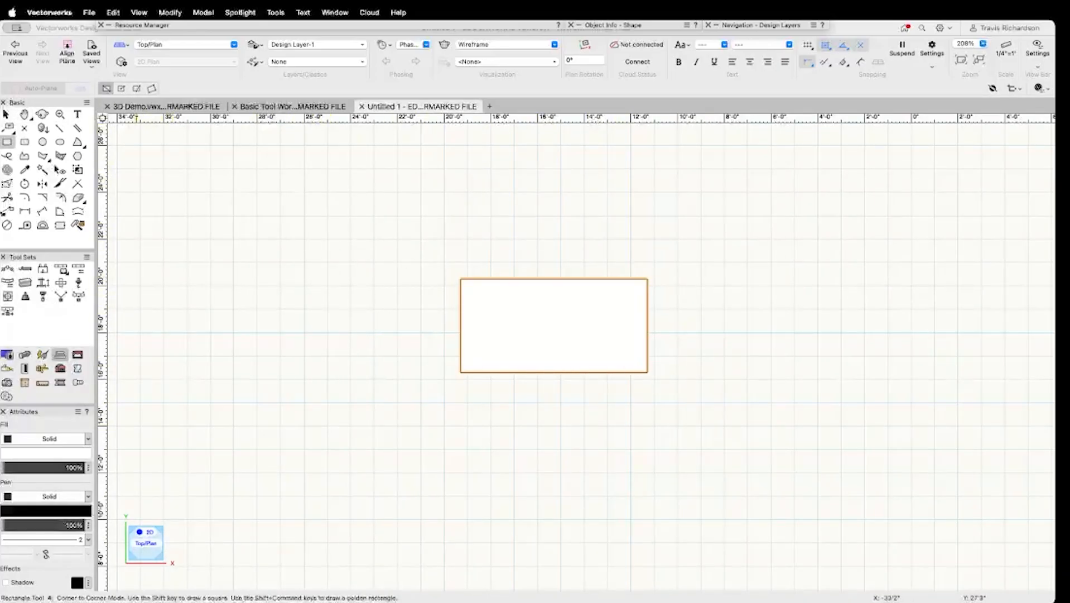
left_click(121, 89)
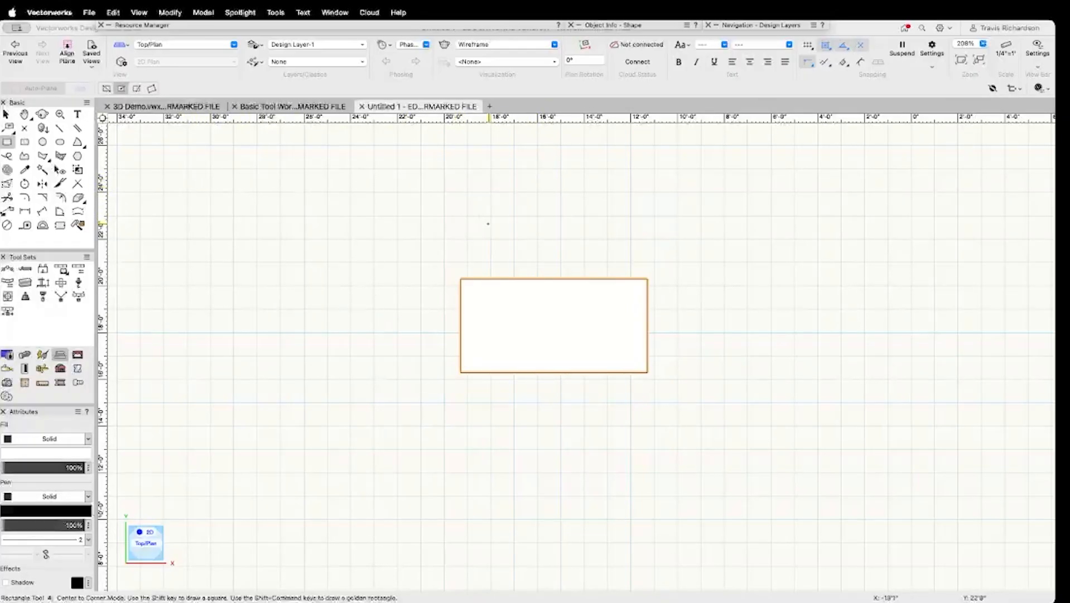
left_click(554, 278)
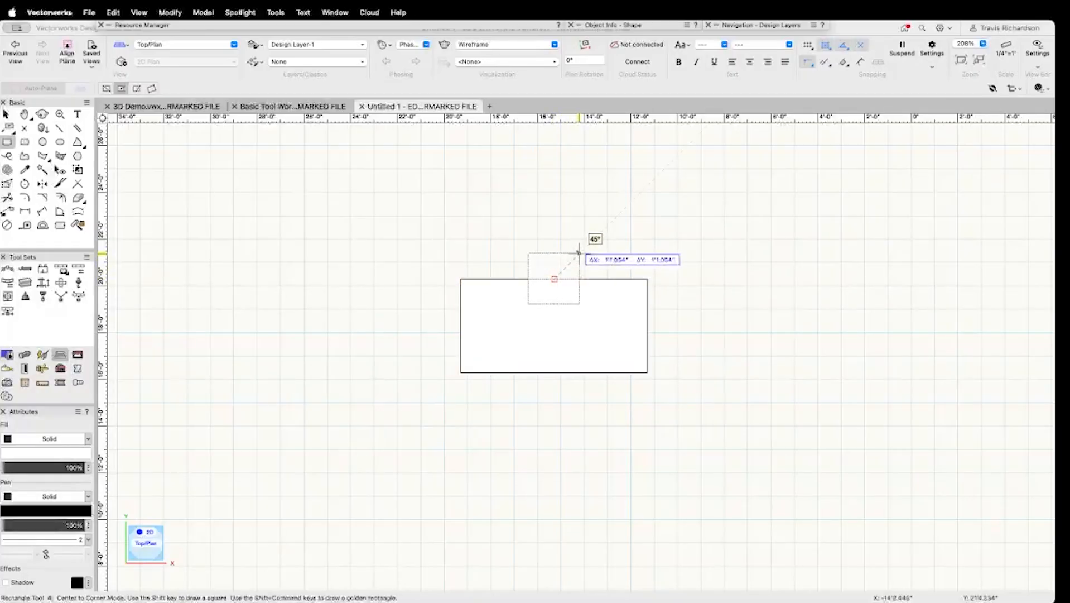
key("Tab")
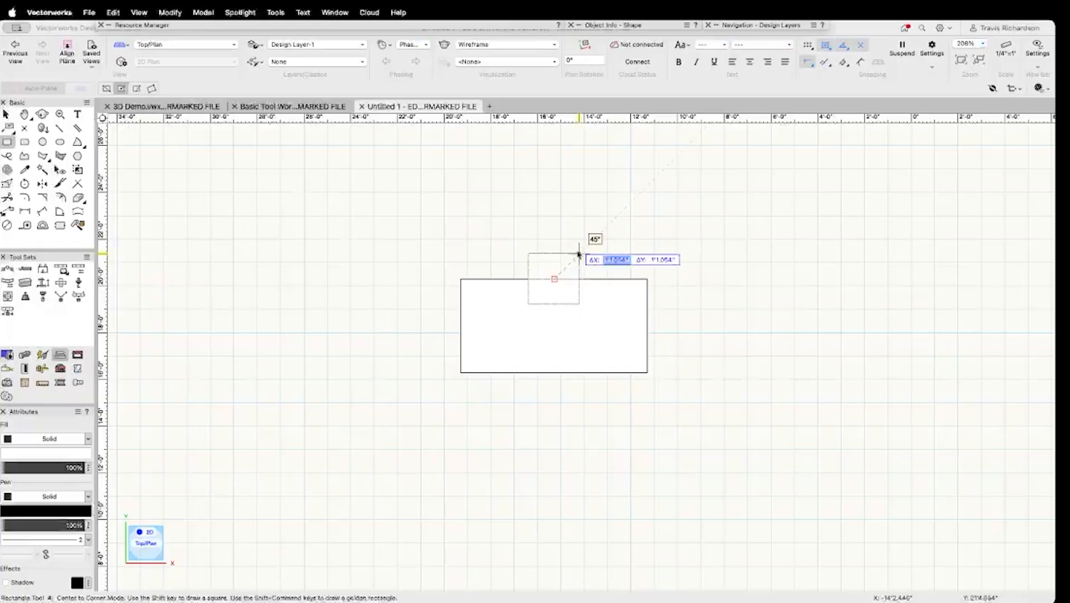
type("1")
key("Tab")
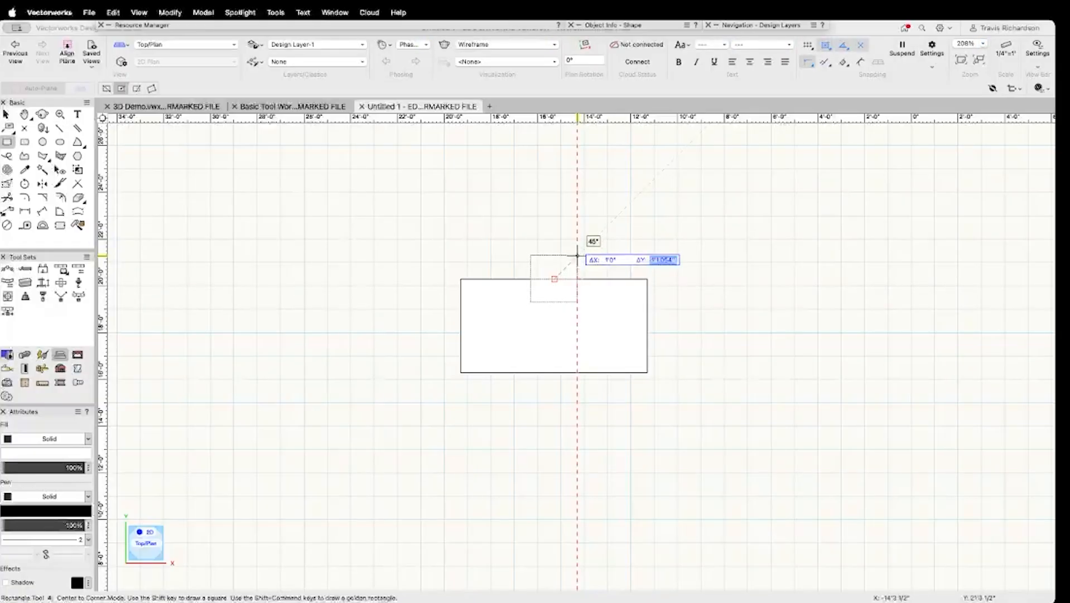
type("2")
key("Tab")
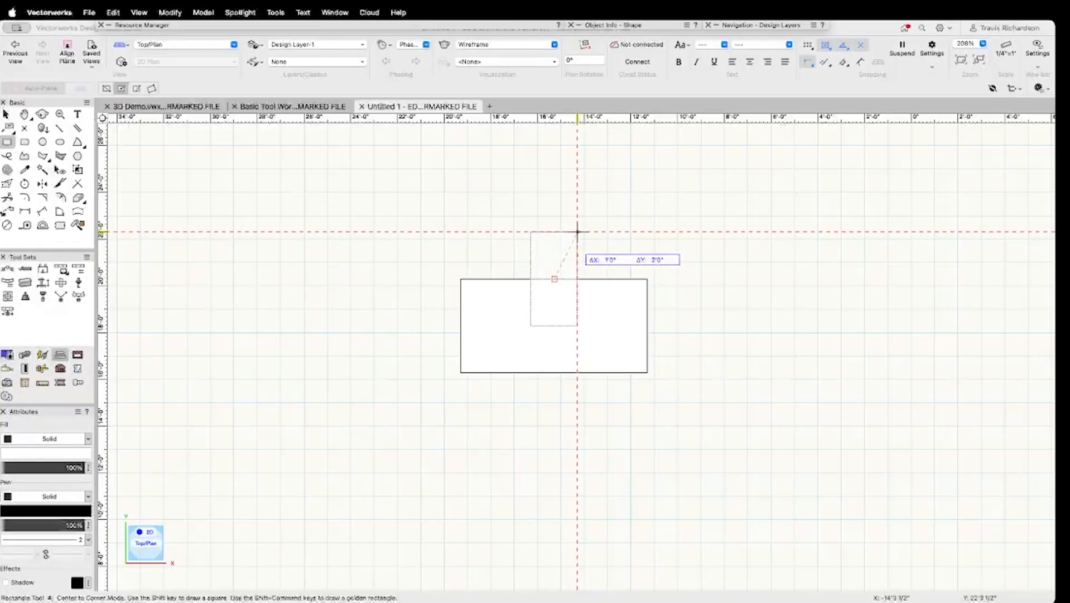
left_click(578, 231)
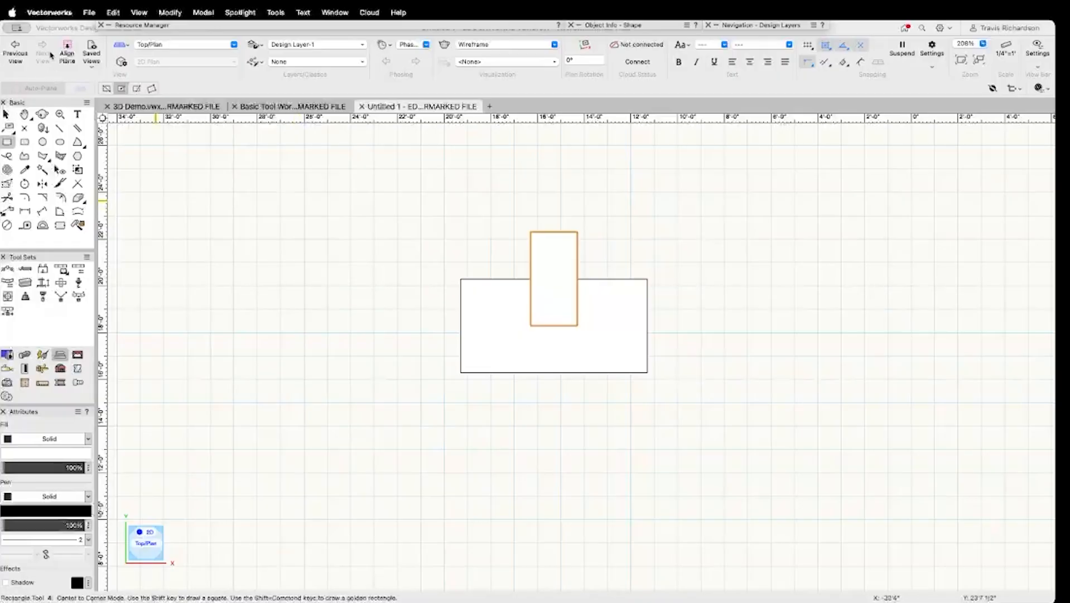
- Draw a Midpoint to Corner rectangle from midway between the narrow rectangle's lower-right corner and the wide rectangle's right edge, with offsets 1' in X and -4' in Y
left_click(137, 89)
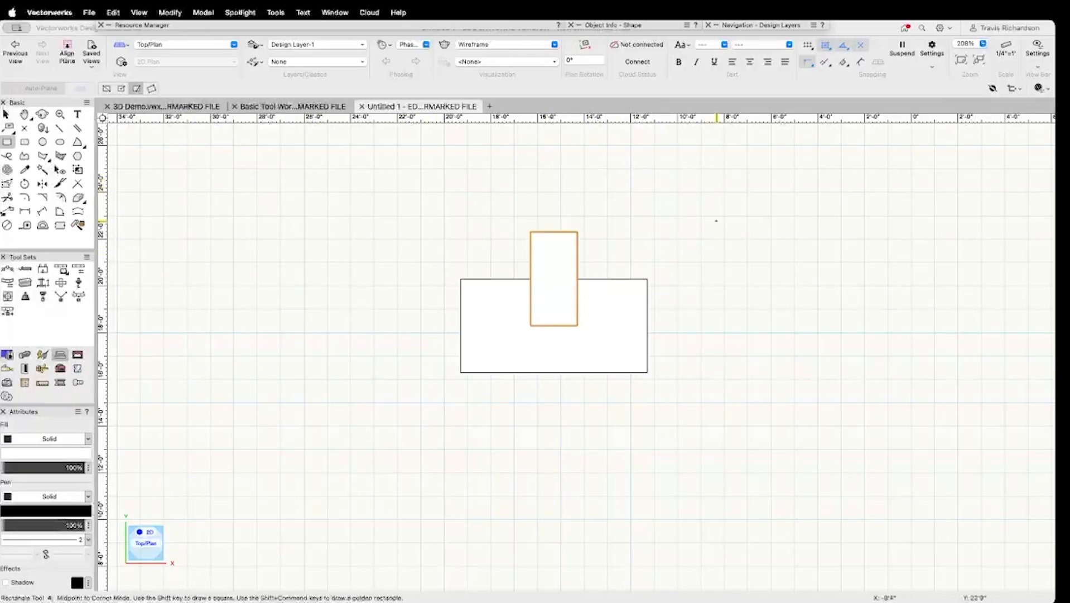
scroll(647, 303, "up", 3)
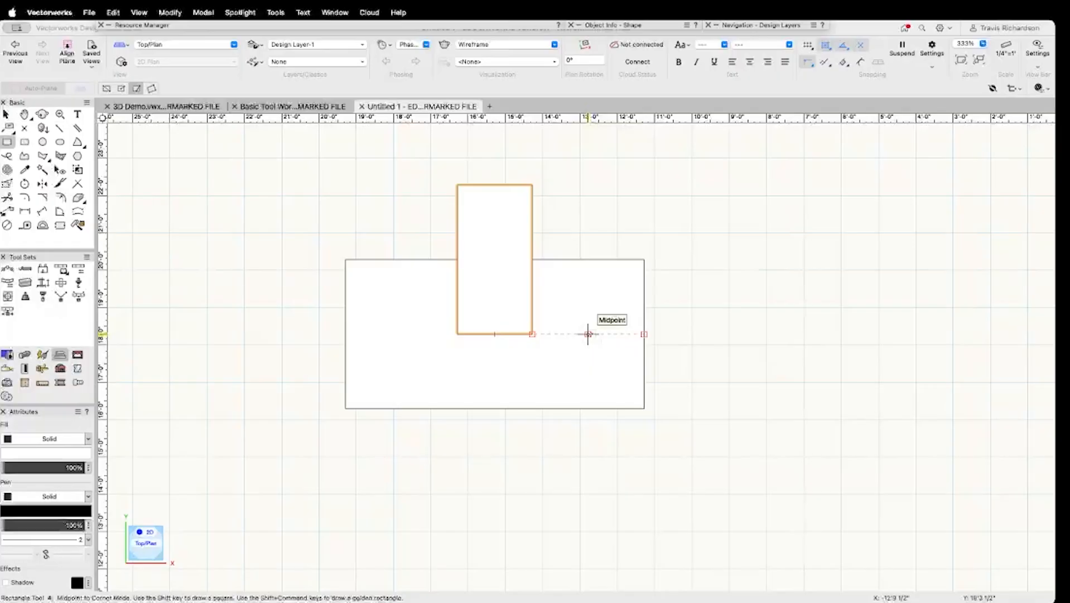
left_click(588, 334)
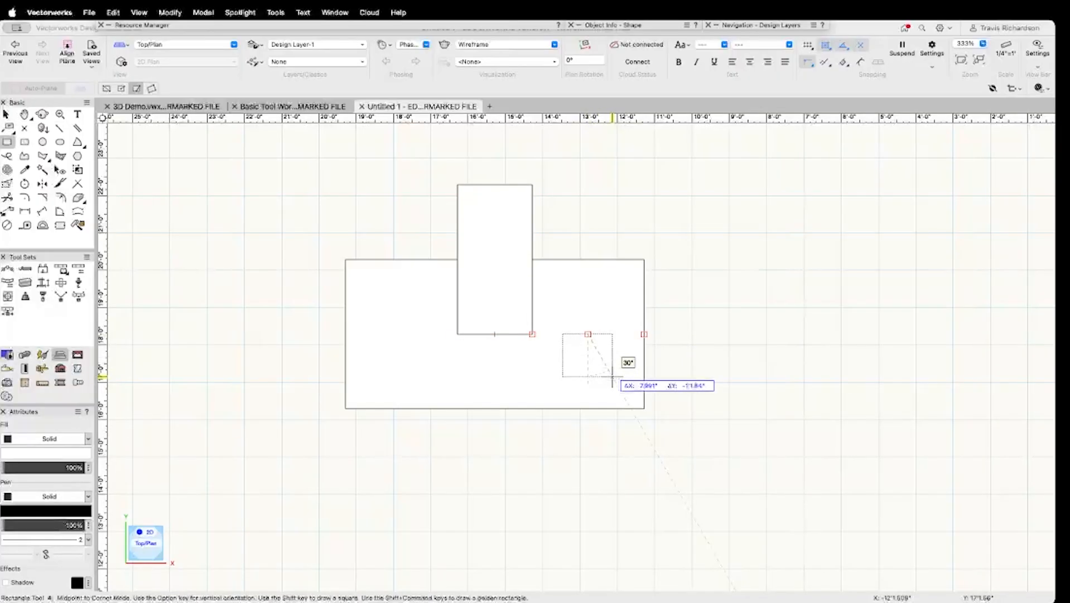
key("Tab")
type("1'0\"")
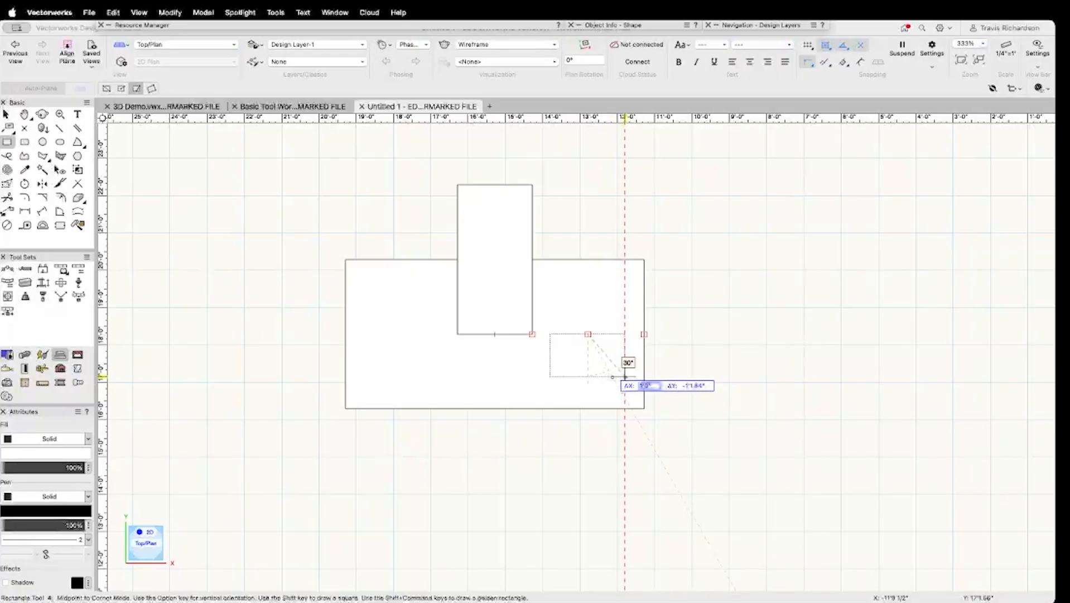
key("Tab")
key("BackSpace")
type("-4")
key("Tab")
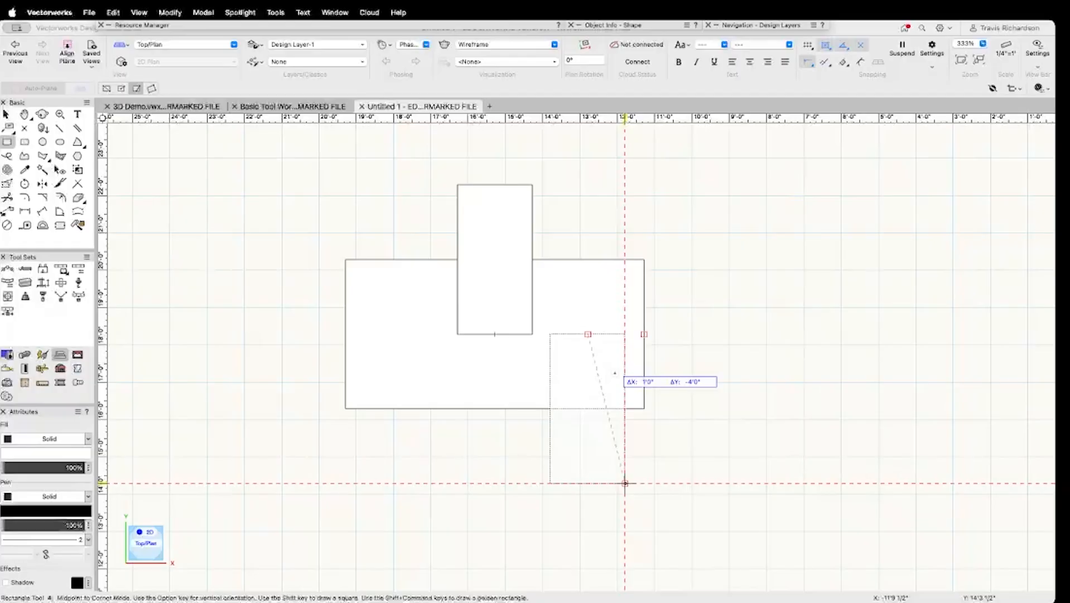
left_click(624, 484)
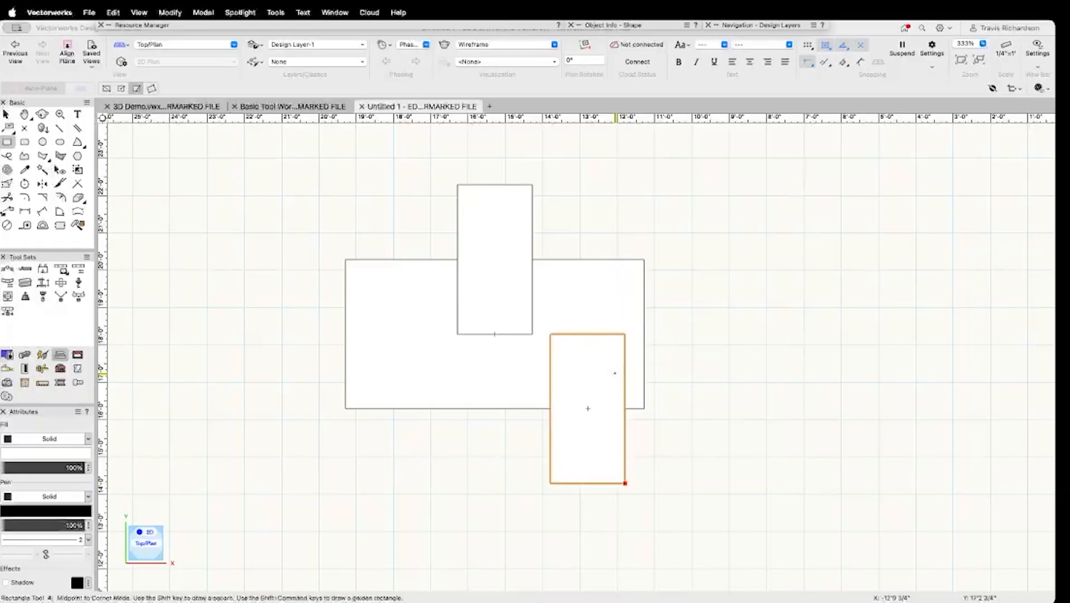
- Check the width, height and position of the newest rectangle in its object information
key("x")
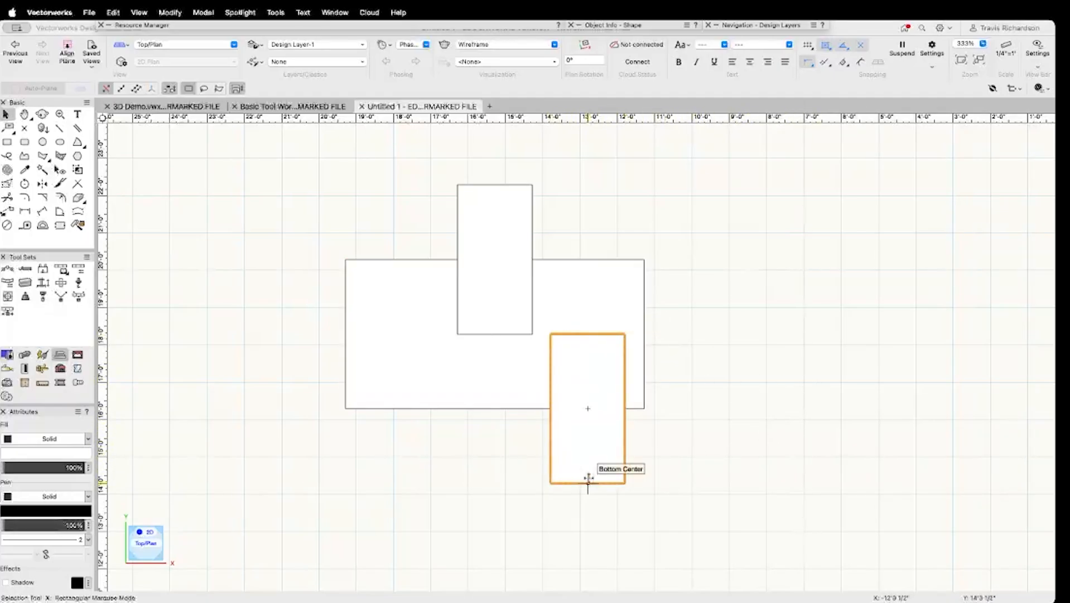
left_click(619, 25)
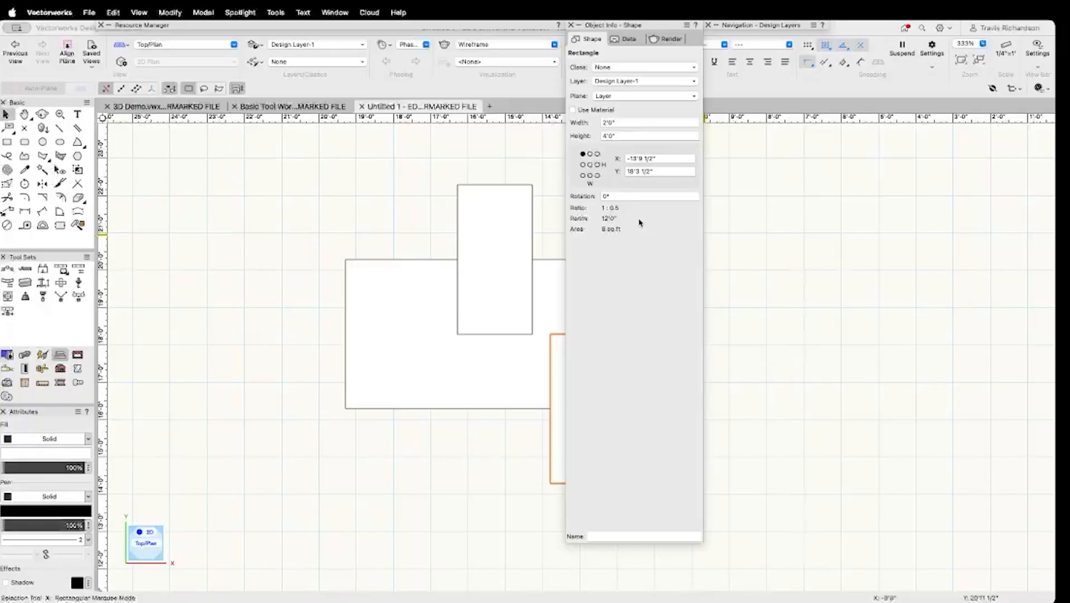
key("super+i")
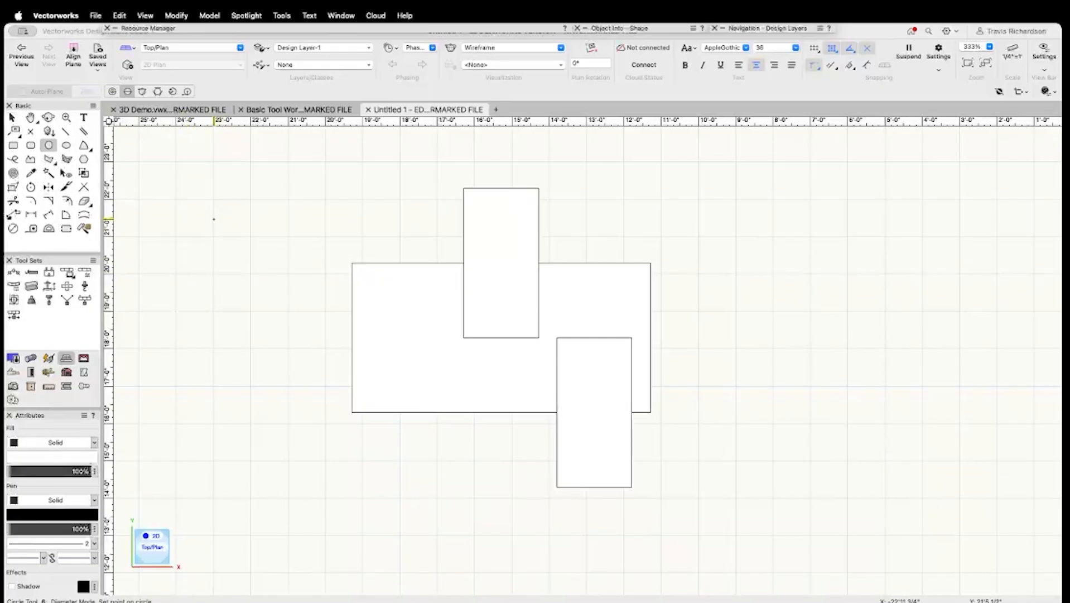
- Draw a 1' radius circle in Radius mode from the lower rectangle's bottom-edge midpoint to its bottom-right corner
left_click(112, 92)
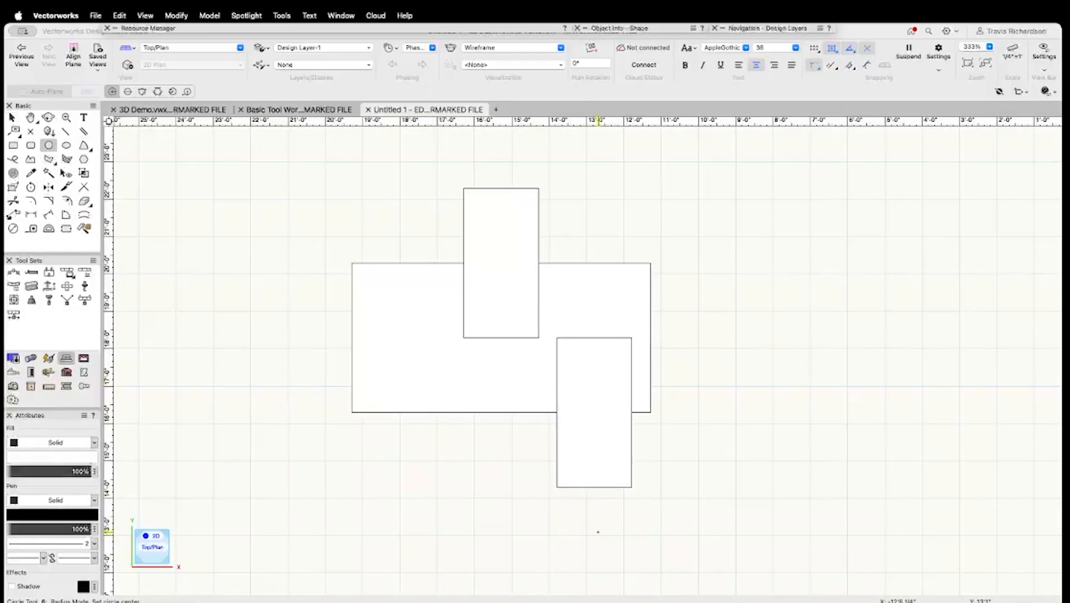
left_click(594, 486)
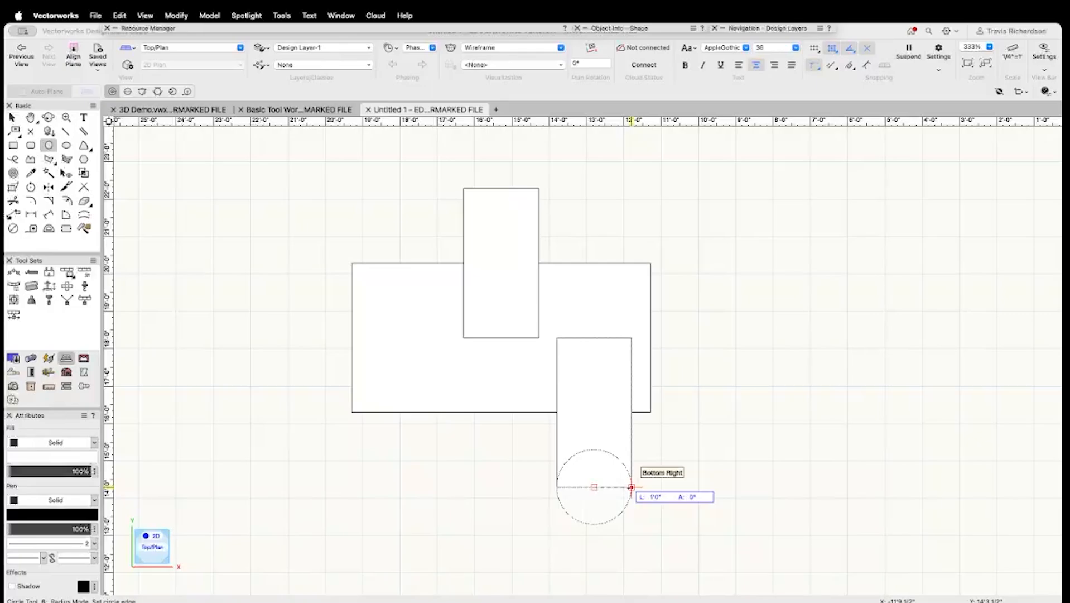
left_click(631, 486)
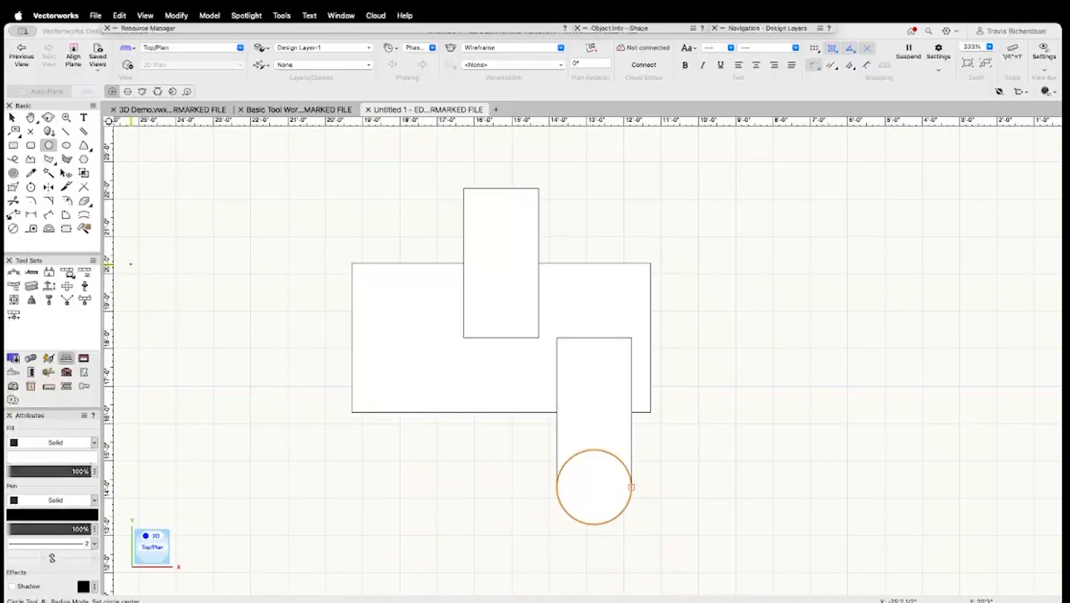
- Switch the Circle tool to Diameter mode and decline backups of this document for the remainder of the session
left_click(127, 91)
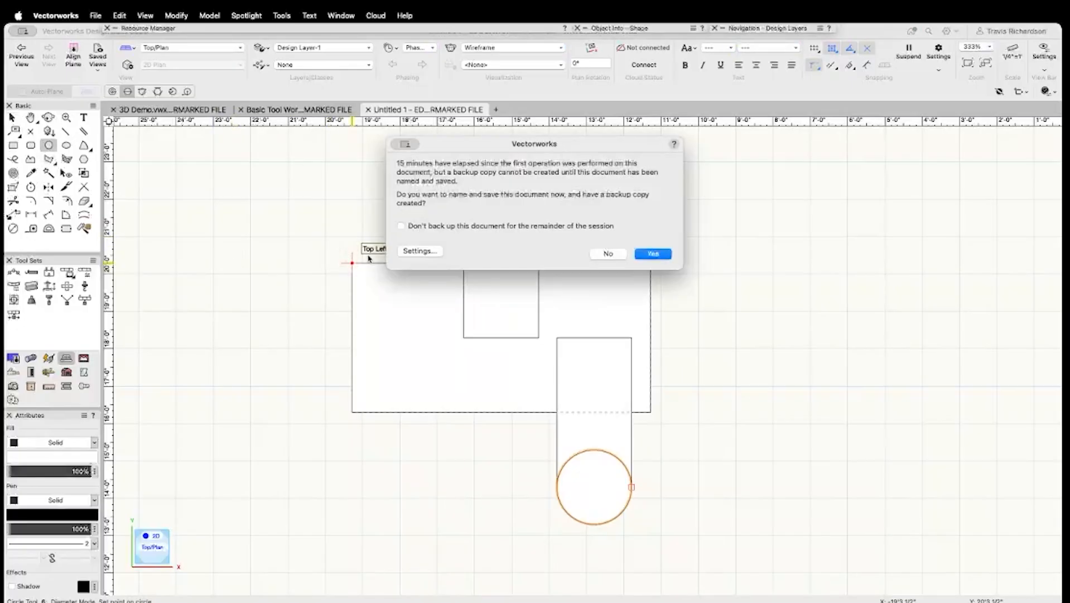
left_click(544, 226)
left_click(608, 254)
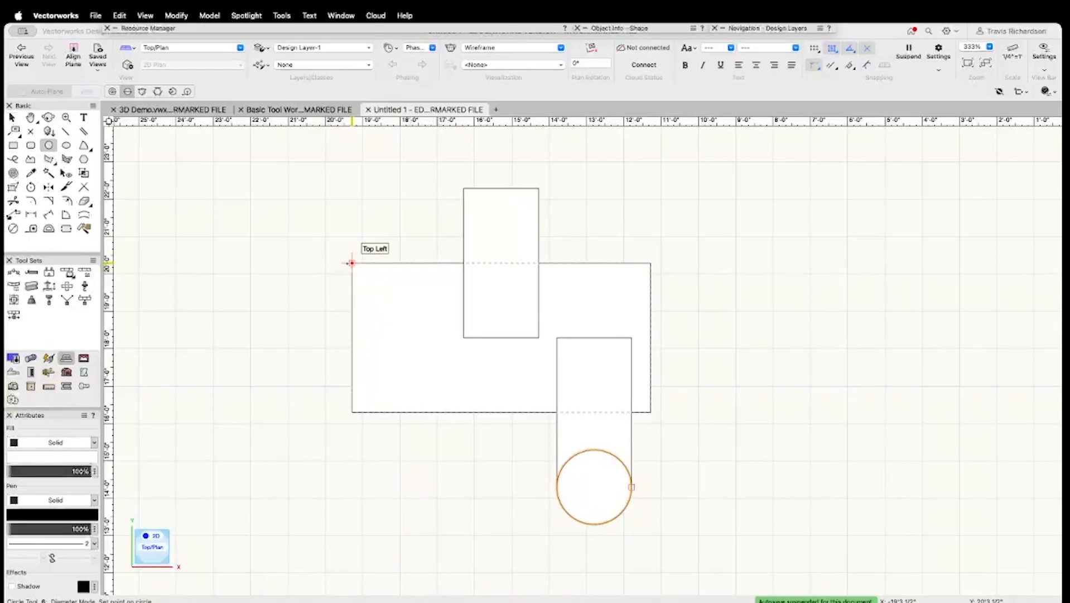
- Draw a 2' diameter circle downward from the wide rectangle's top-left corner along its left edge
left_click(351, 262)
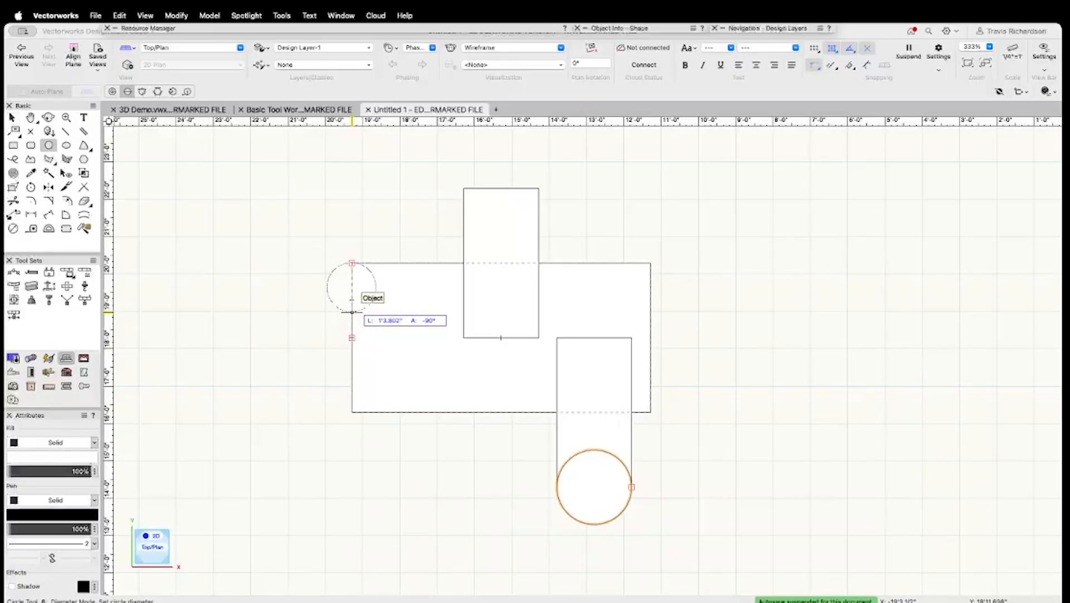
key("Tab")
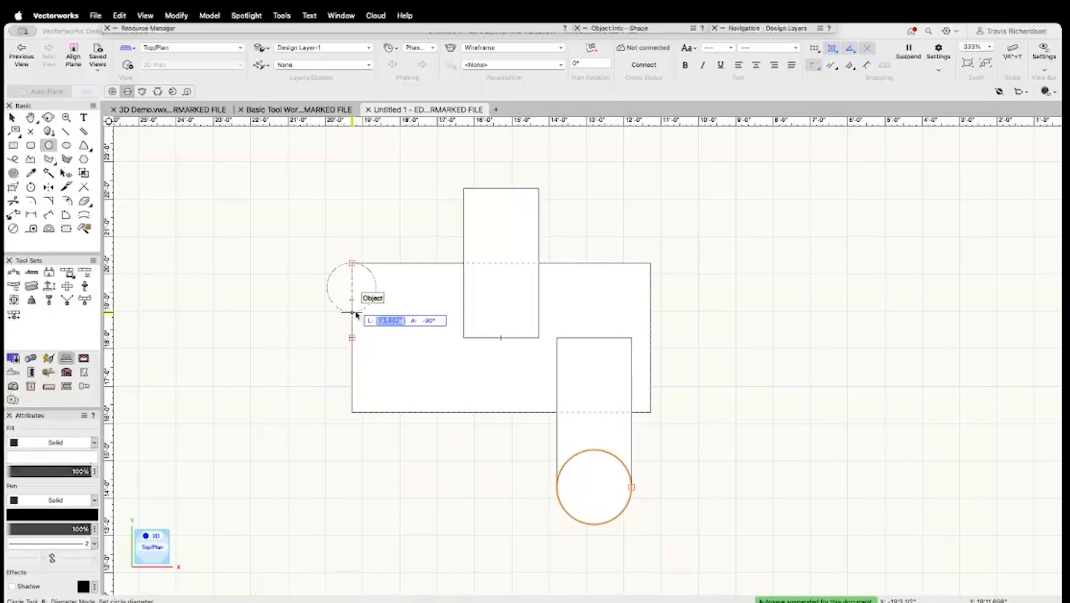
type("2")
key("Tab")
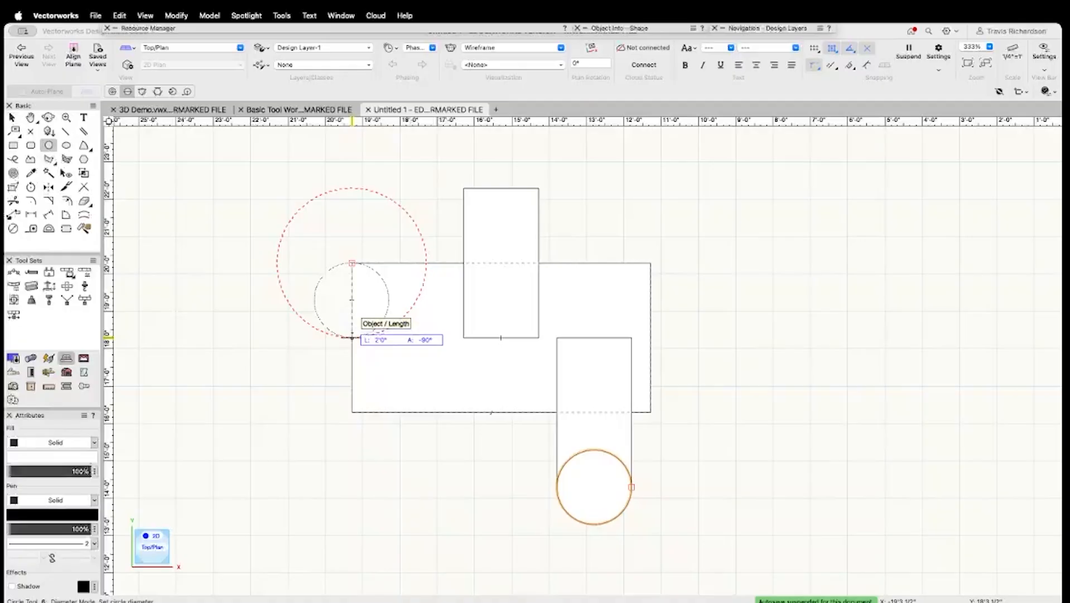
left_click(351, 337)
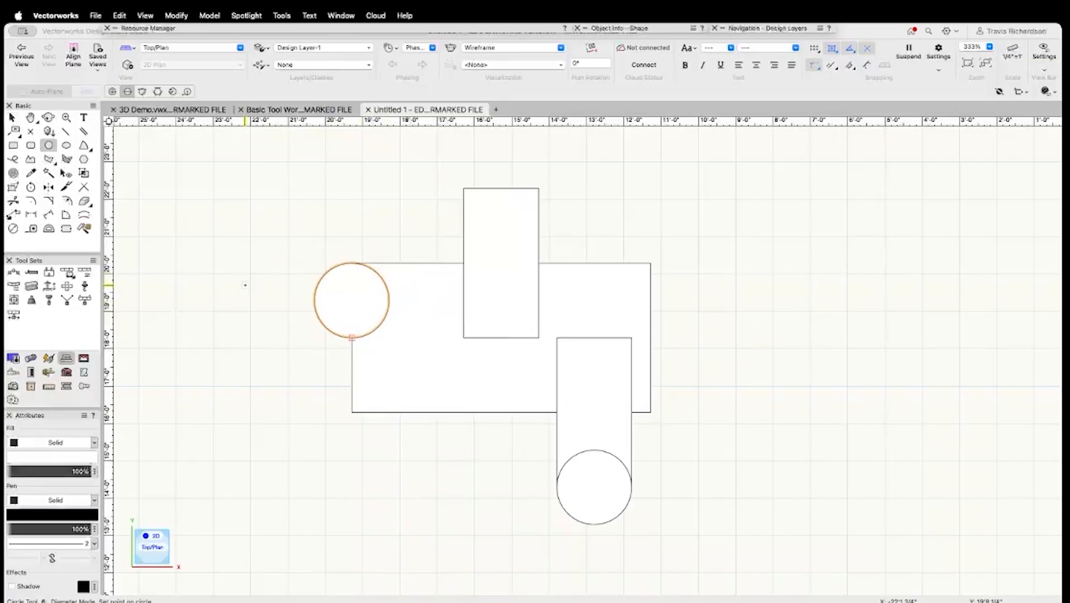
- Draw a closed six-sided polyline in Corner Vertex mode in the empty area beside the existing shapes
key("x")
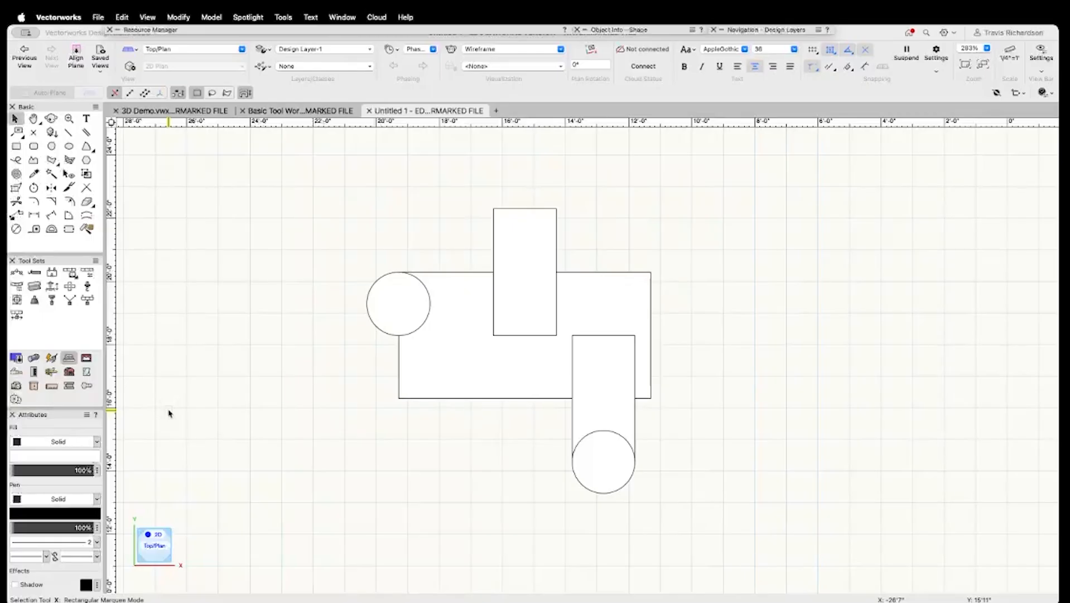
key("space")
key("p")
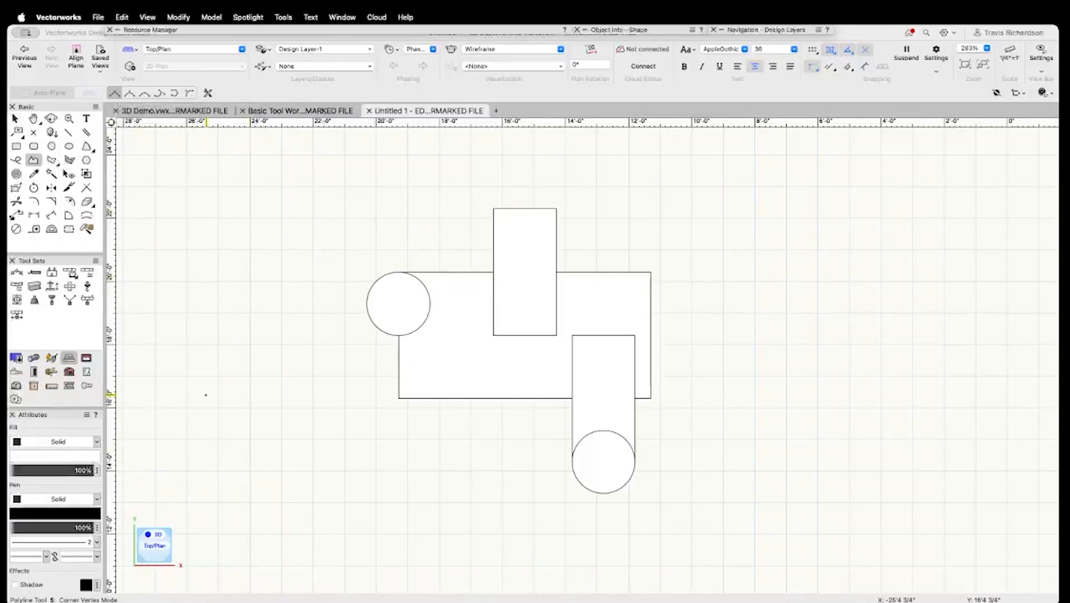
left_click(173, 417)
left_click(189, 478)
left_click(275, 527)
left_click(325, 477)
left_click(325, 405)
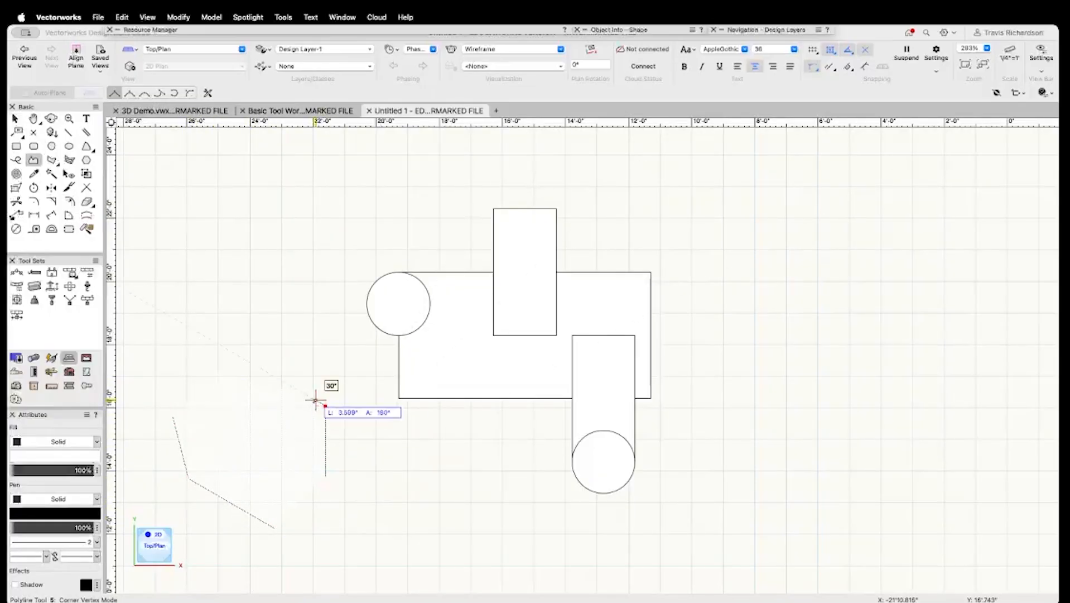
left_click(262, 343)
left_click(173, 416)
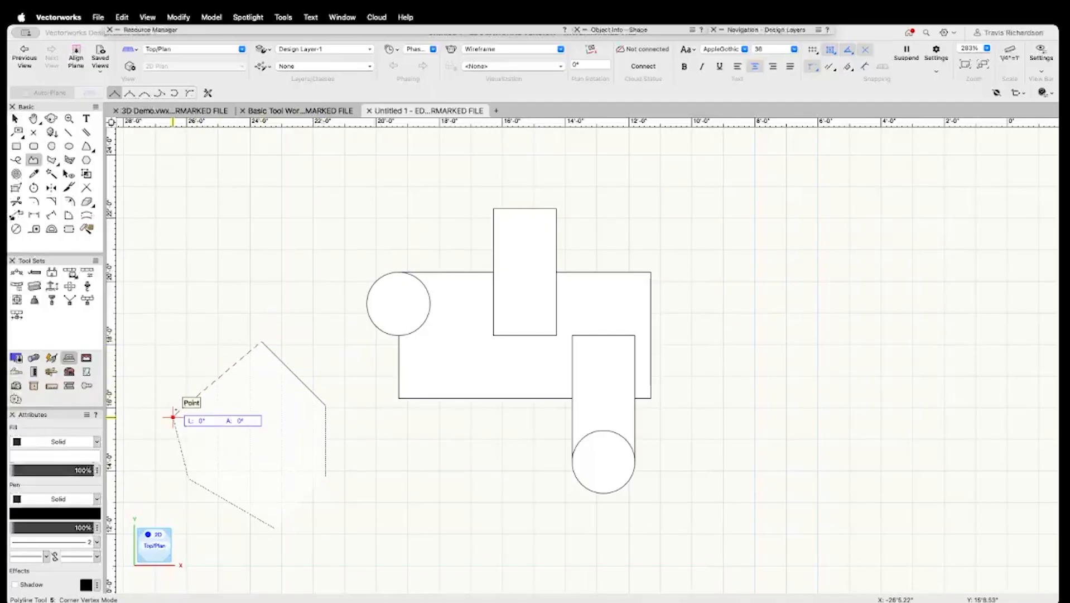
left_click(187, 302)
key("Escape")
- Draw an open polyline with five corner vertices beside the shapes and delete it
left_click(180, 373)
left_click(236, 470)
left_click(316, 455)
left_click(316, 388)
double_click(264, 358)
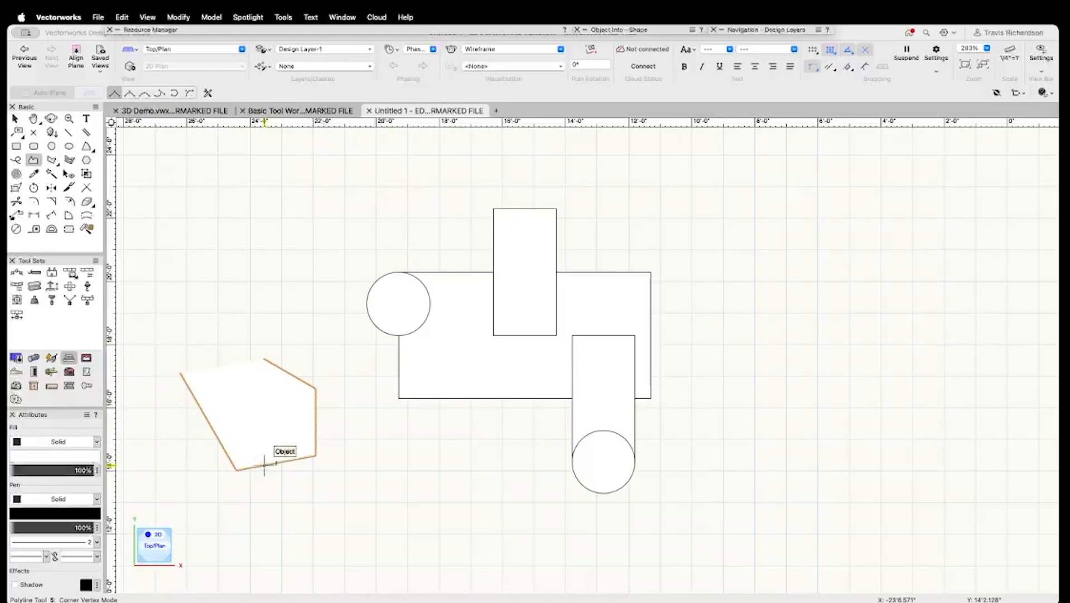
key("Delete")
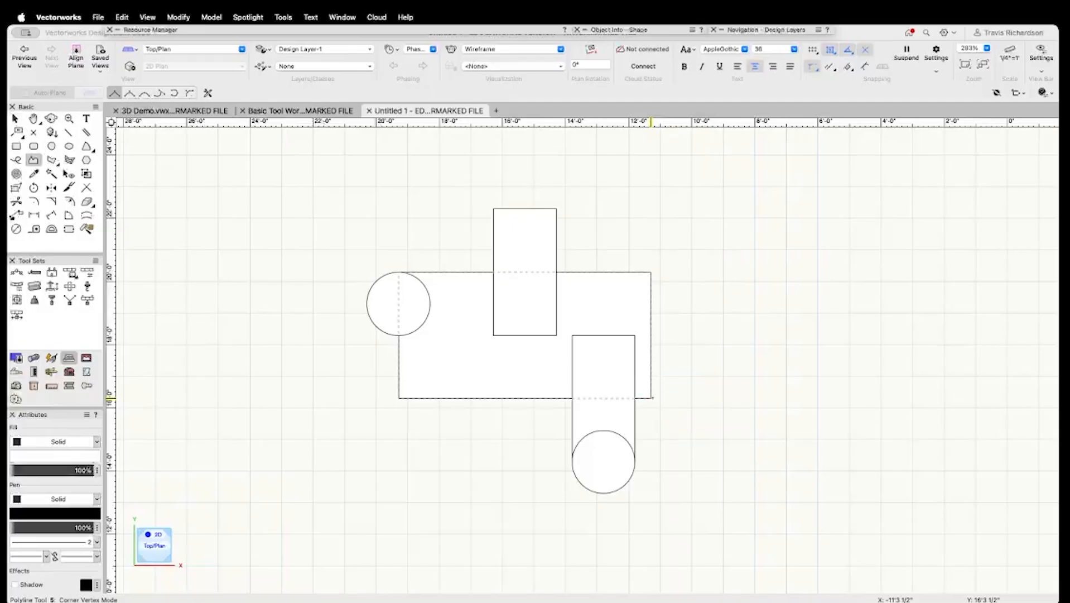
- Trace a polyline from the wide rectangle's bottom-right corner up and around the upper rectangle to the wide rectangle's top-left corner
left_click(651, 398)
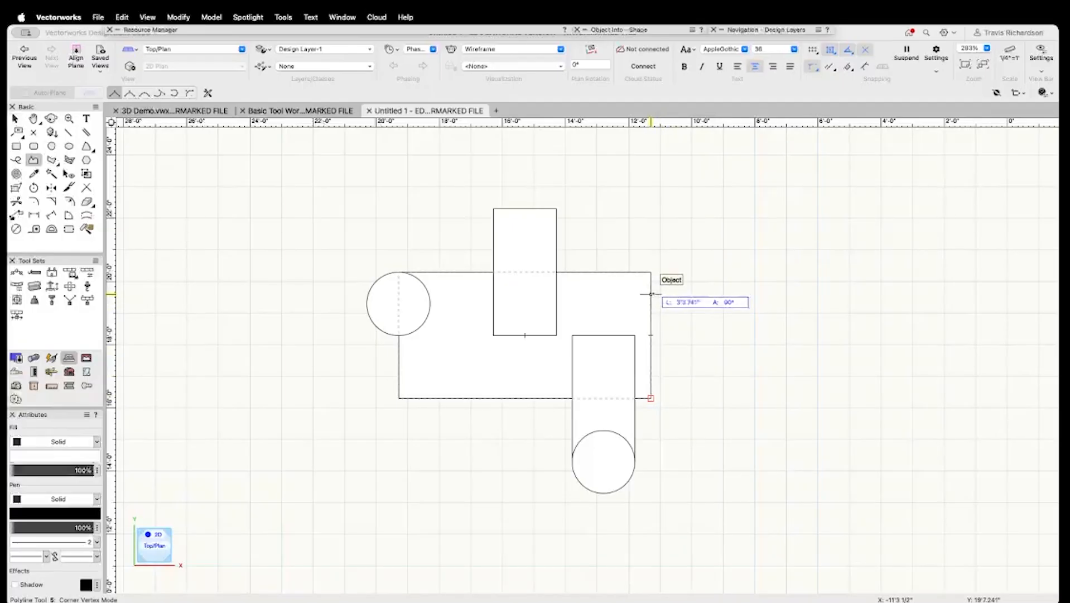
left_click(650, 273)
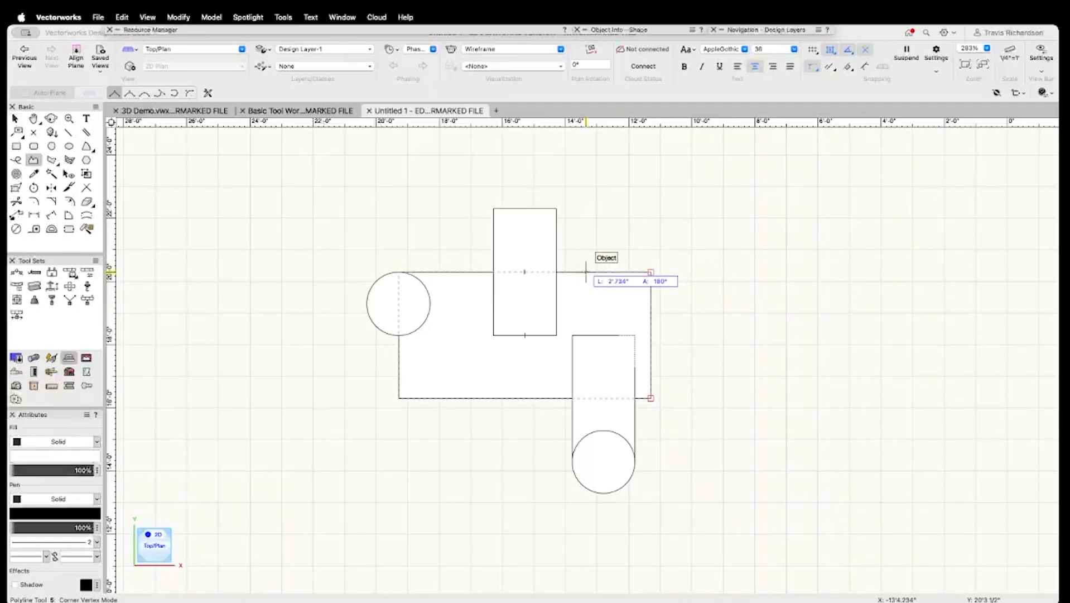
left_click(557, 272)
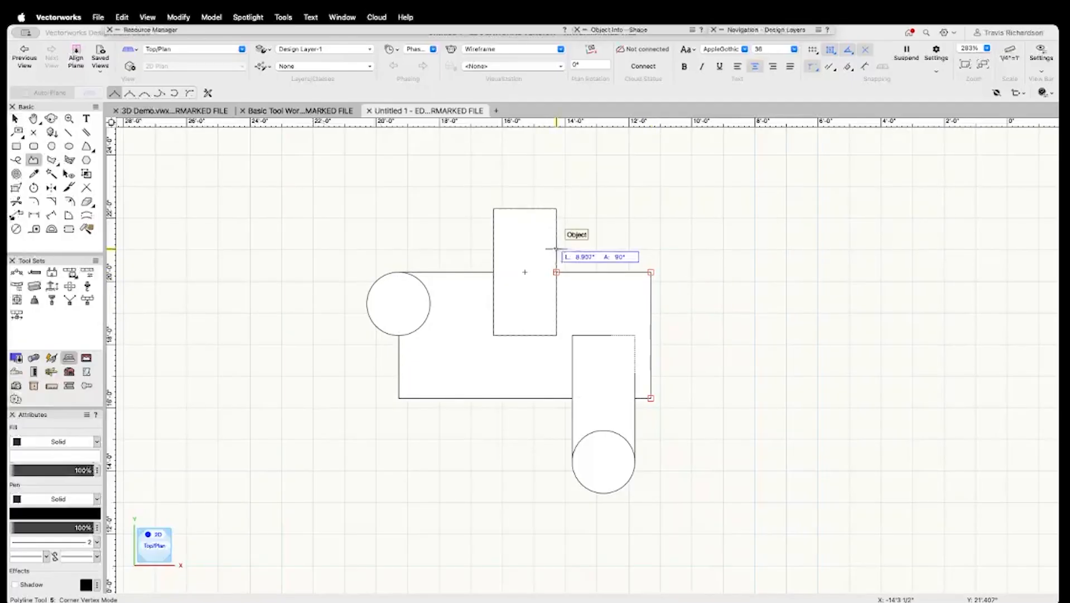
left_click(556, 209)
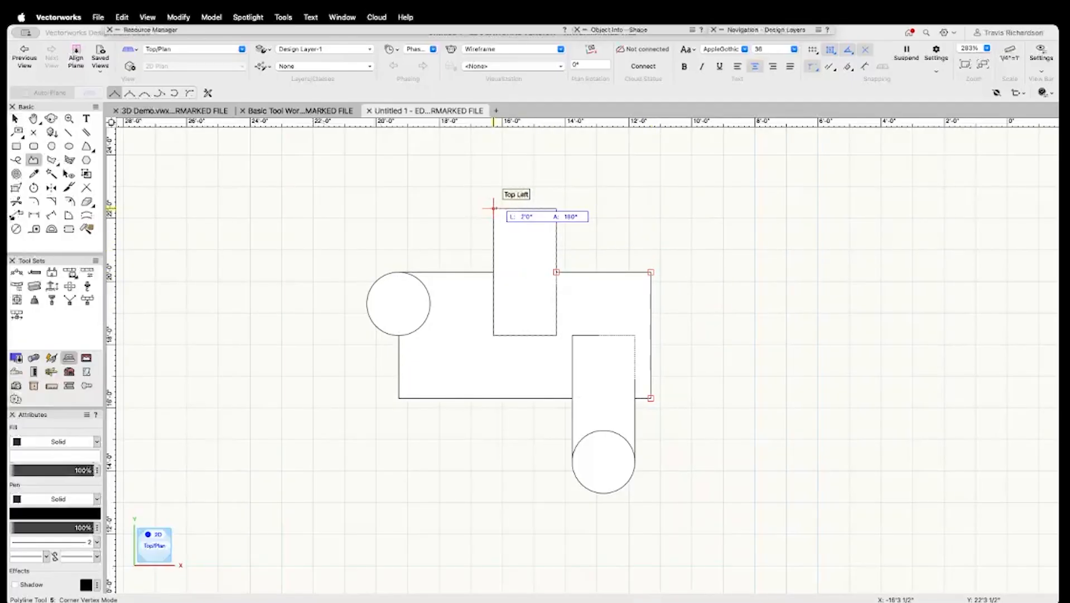
left_click(493, 209)
left_click(493, 272)
left_click(399, 272)
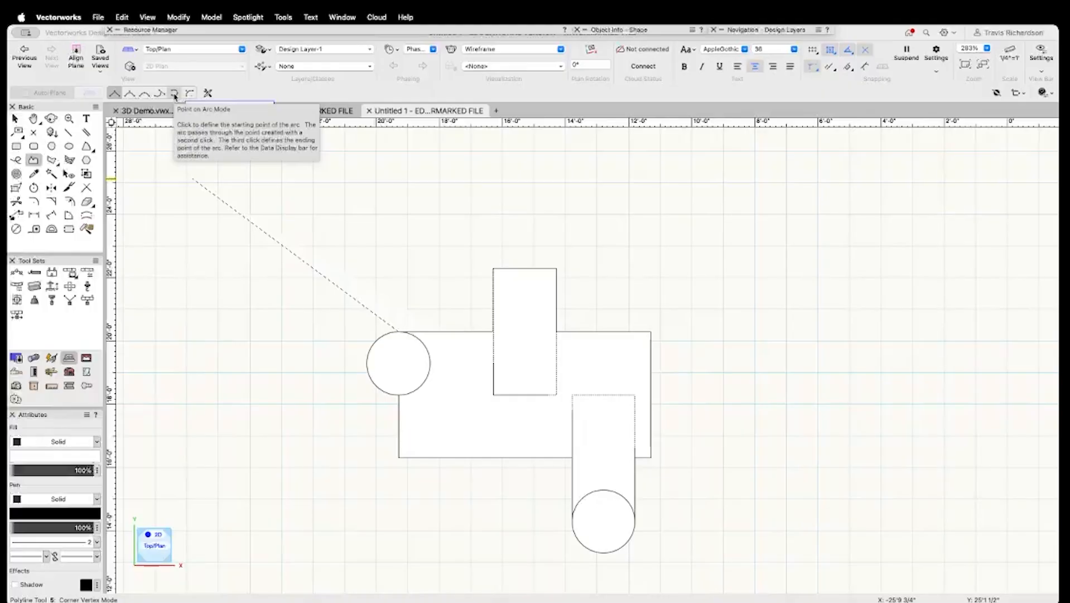
- Continue the polyline in Point on Arc mode with a 1' radius, 180° arc around the outer half of the upper circle
left_click(174, 94)
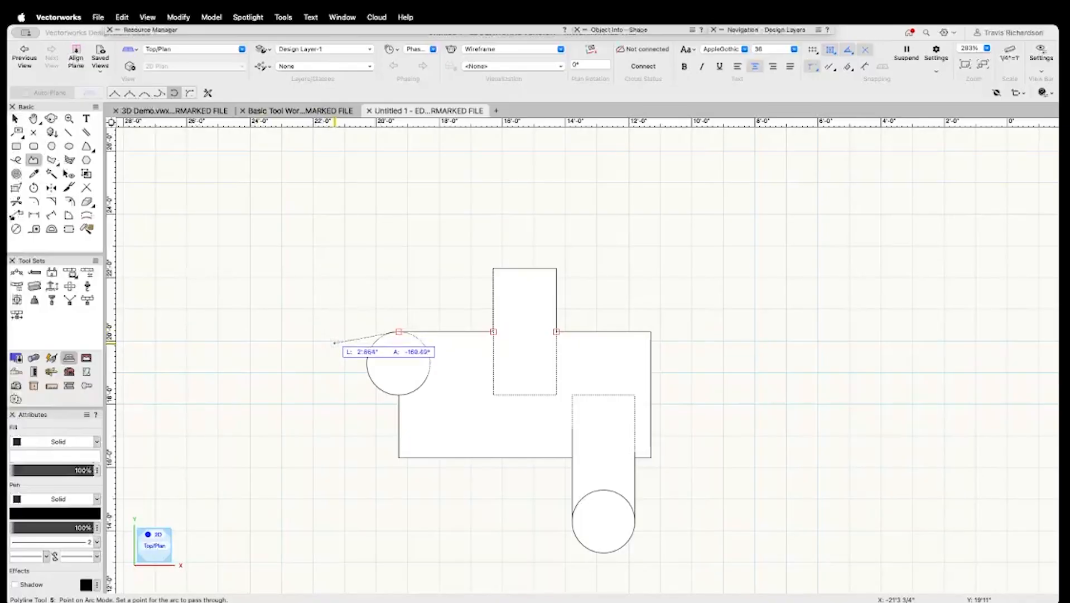
left_click(367, 363)
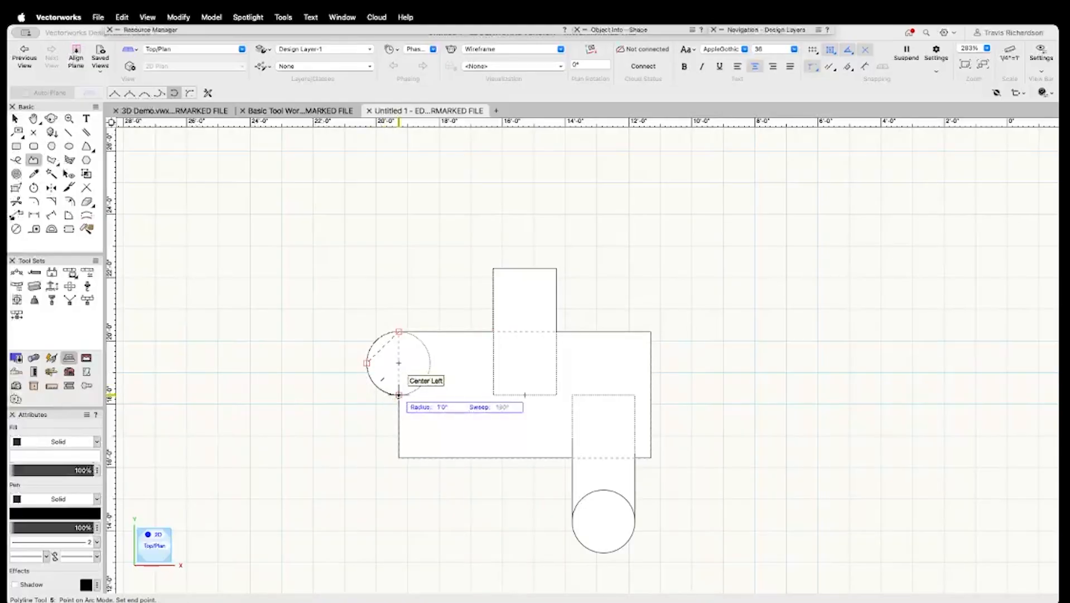
left_click(398, 394)
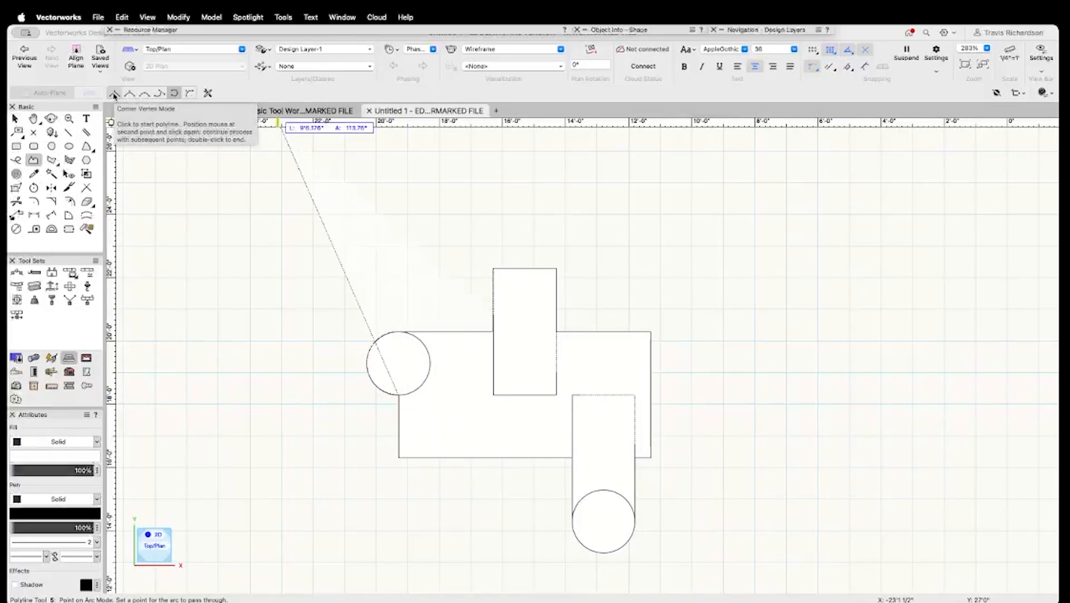
- Continue with corner vertices via the wide rectangle's bottom-left corner and its crossing with the lower rectangle, down to the lower circle's left point
left_click(114, 93)
scroll(172, 186, "up", 3)
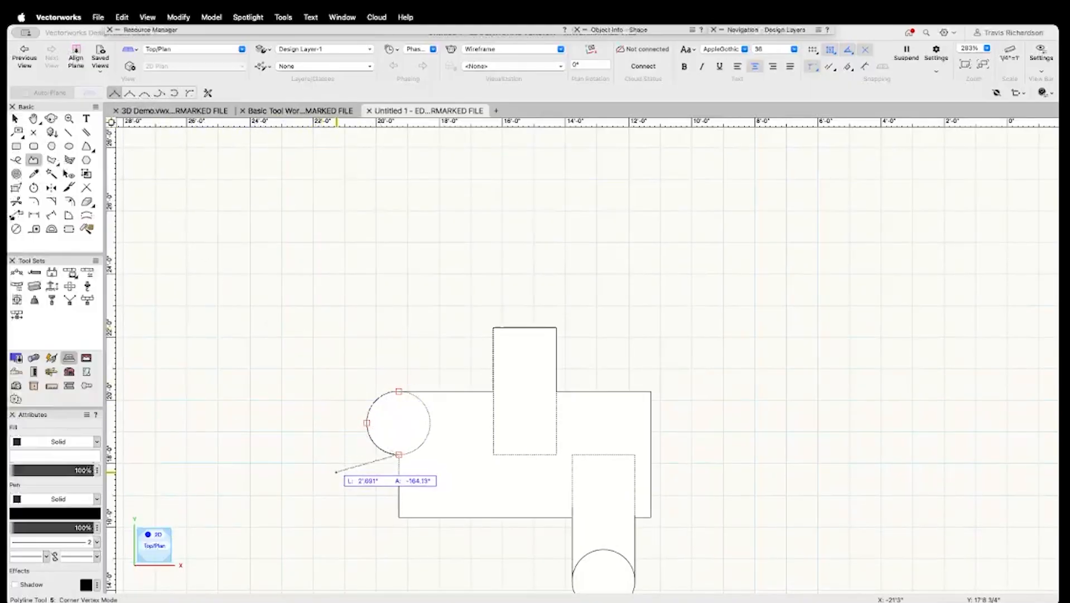
left_click(399, 517)
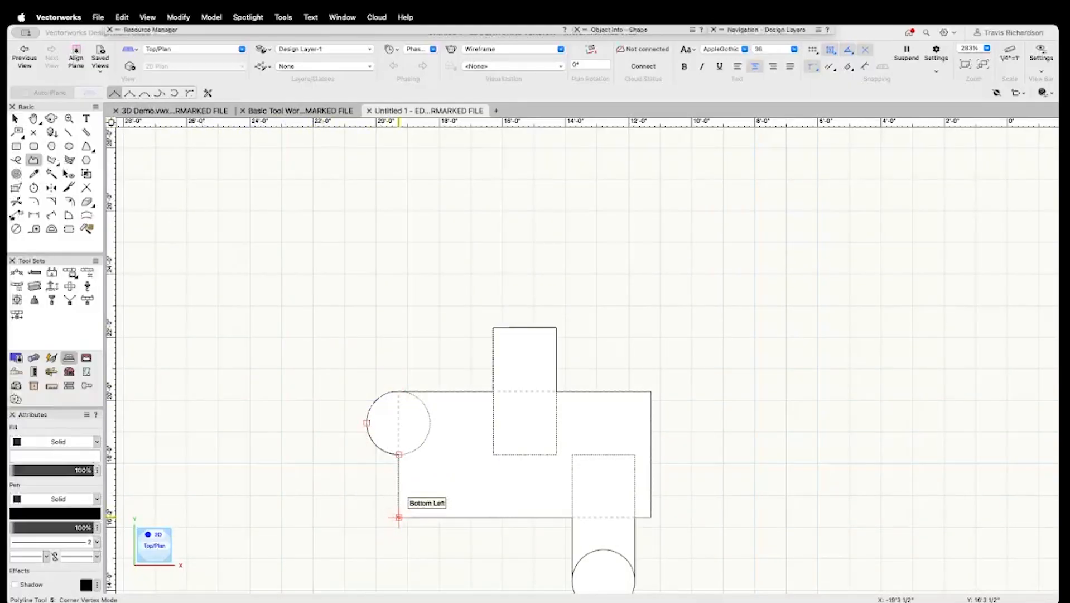
left_click(572, 517)
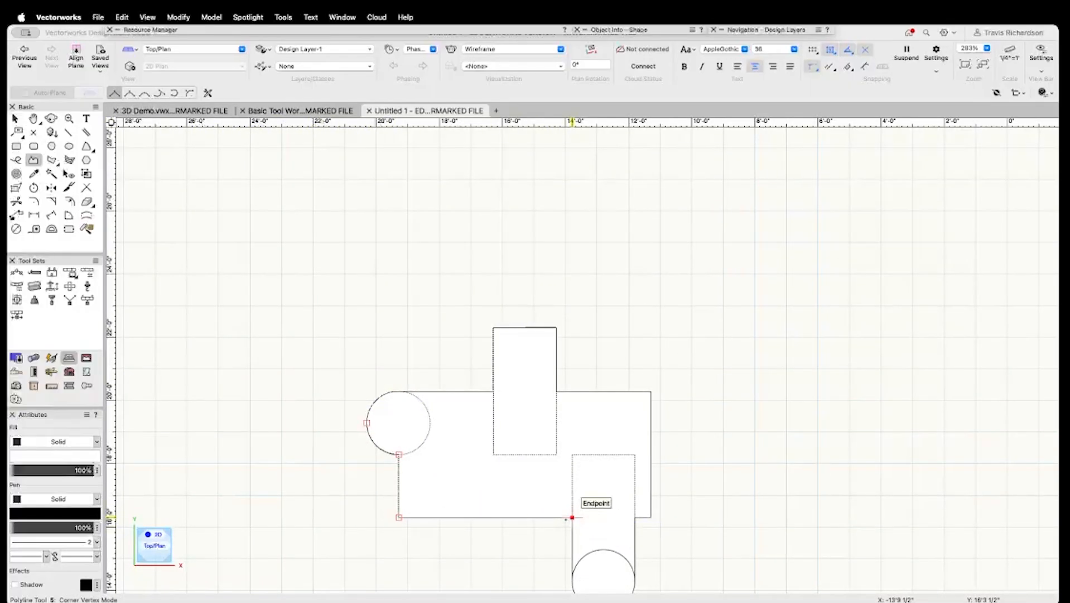
middle_click_drag(566, 519, 573, 310)
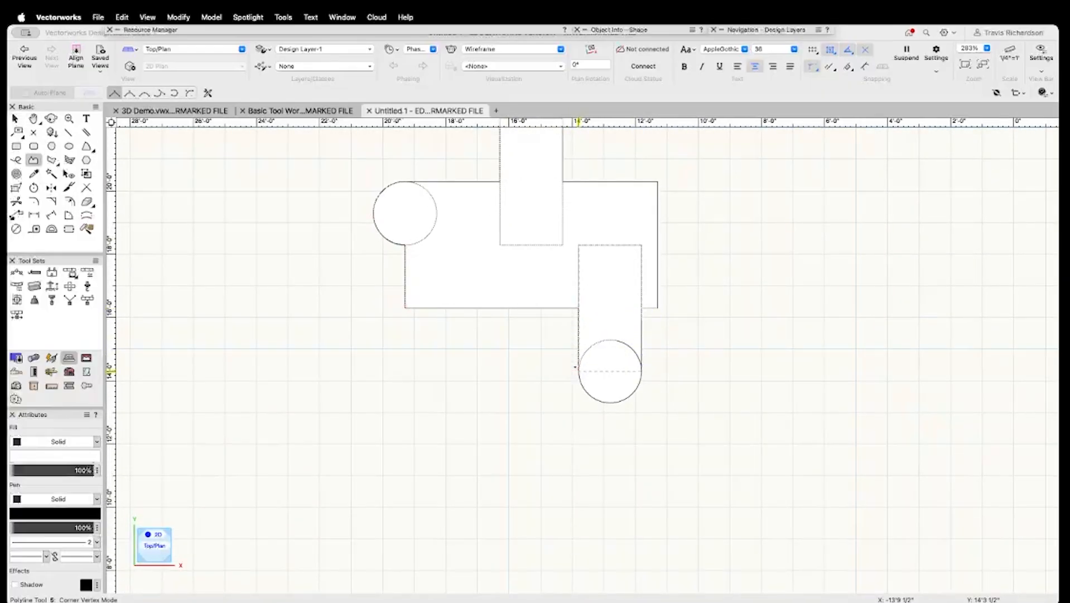
left_click(579, 367)
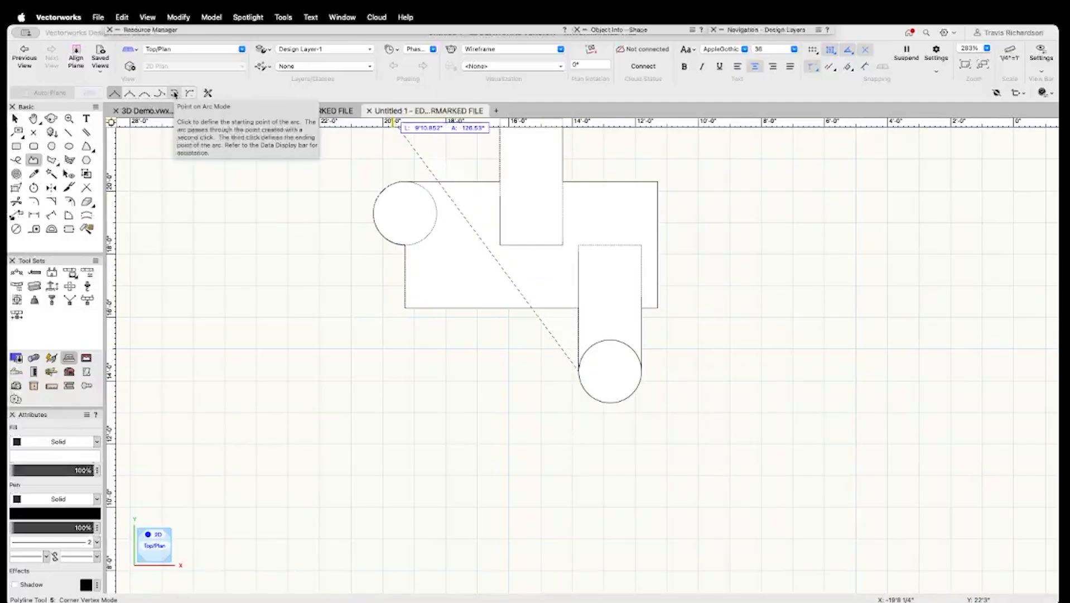
- Trace the lower circle's bottom half as a 1' radius arc and close the polyline with corner vertices at its starting corner
left_click(174, 93)
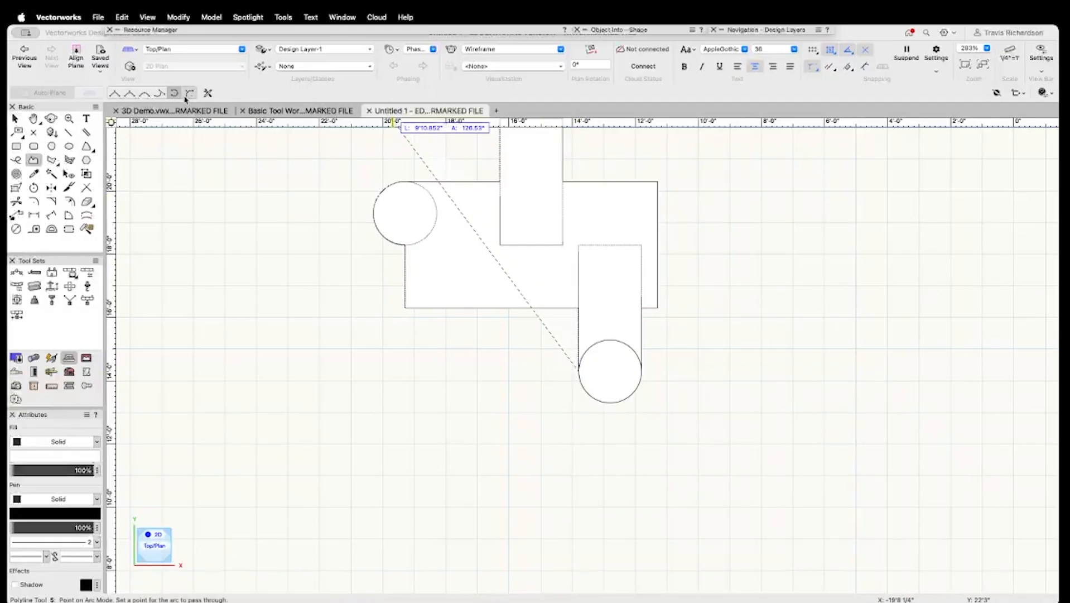
left_click(610, 402)
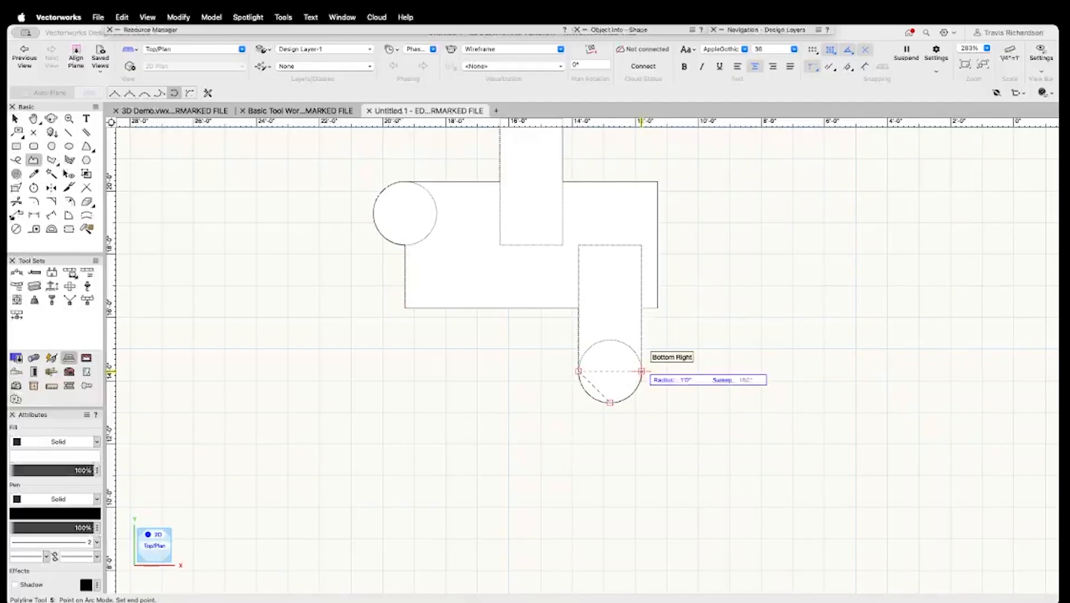
left_click(642, 371)
left_click(114, 93)
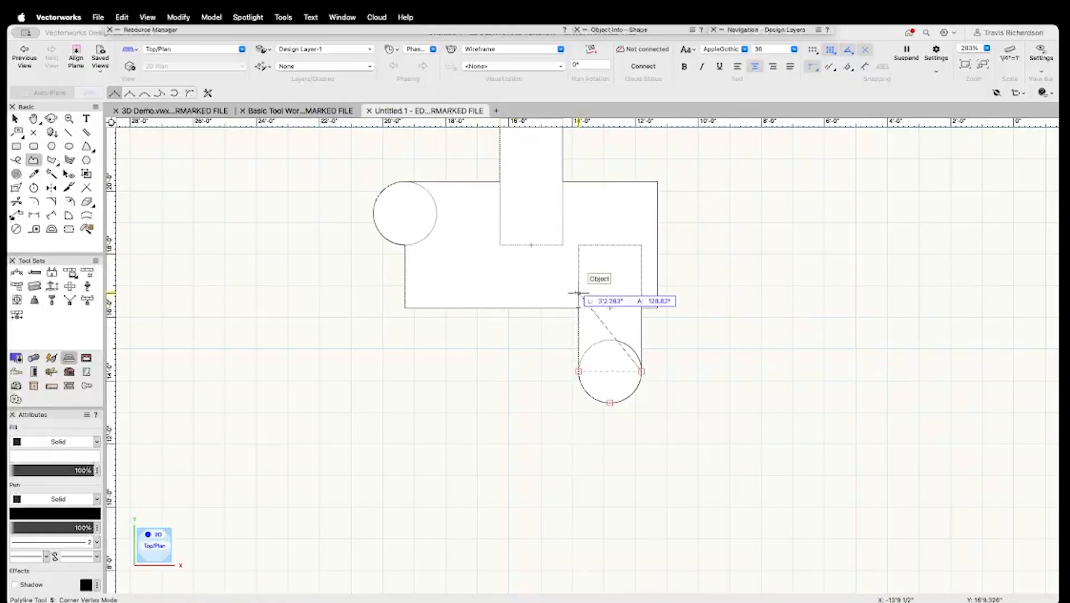
left_click(641, 308)
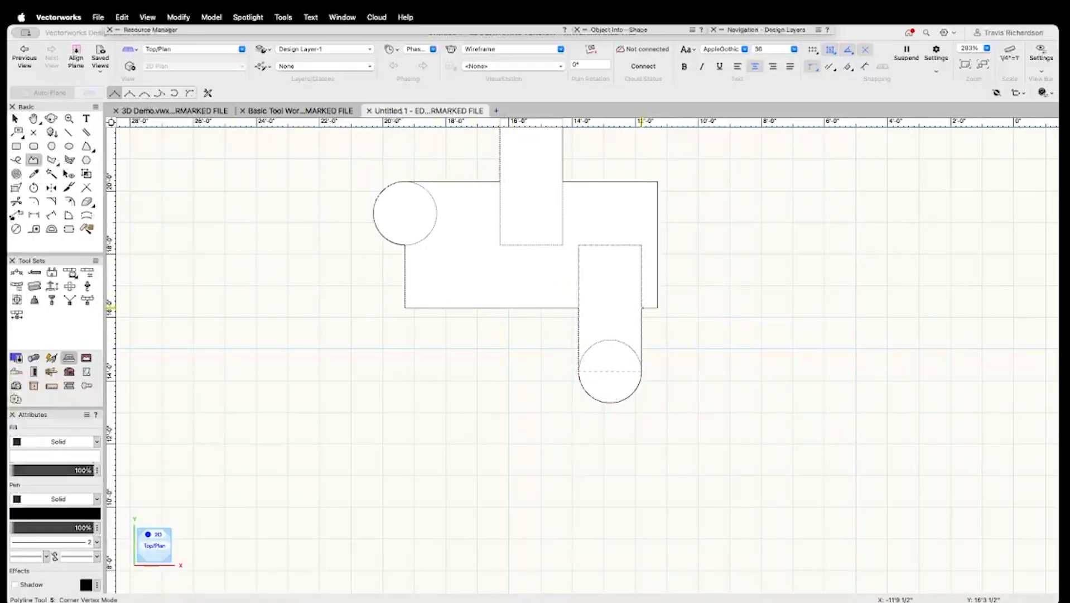
left_click(657, 308)
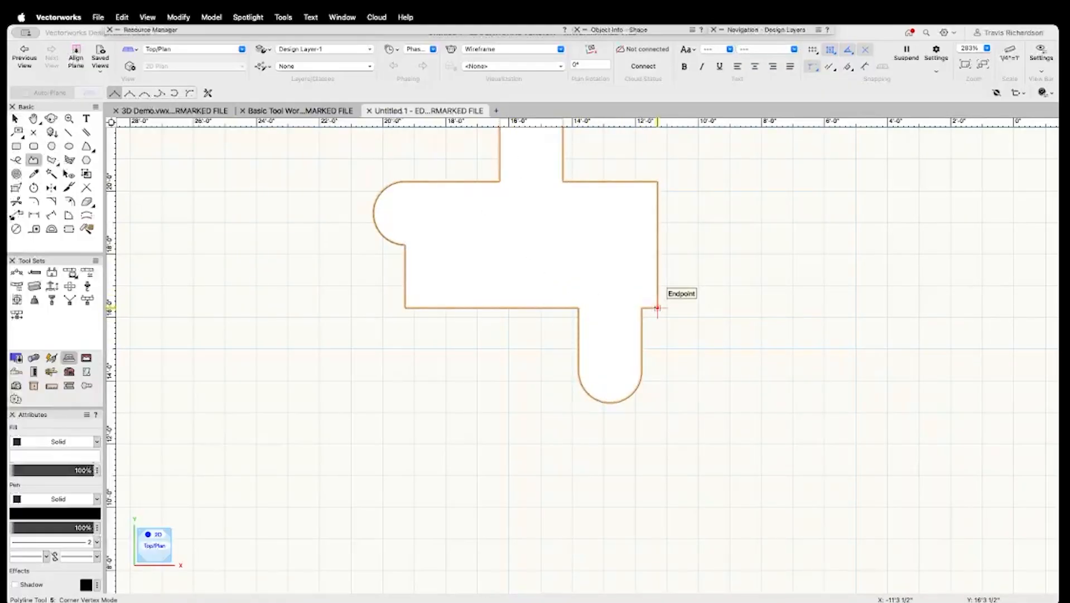
- Move the traced polyline clear to the right of the original shapes and deselect it
key("x")
scroll(603, 335, "up", 2)
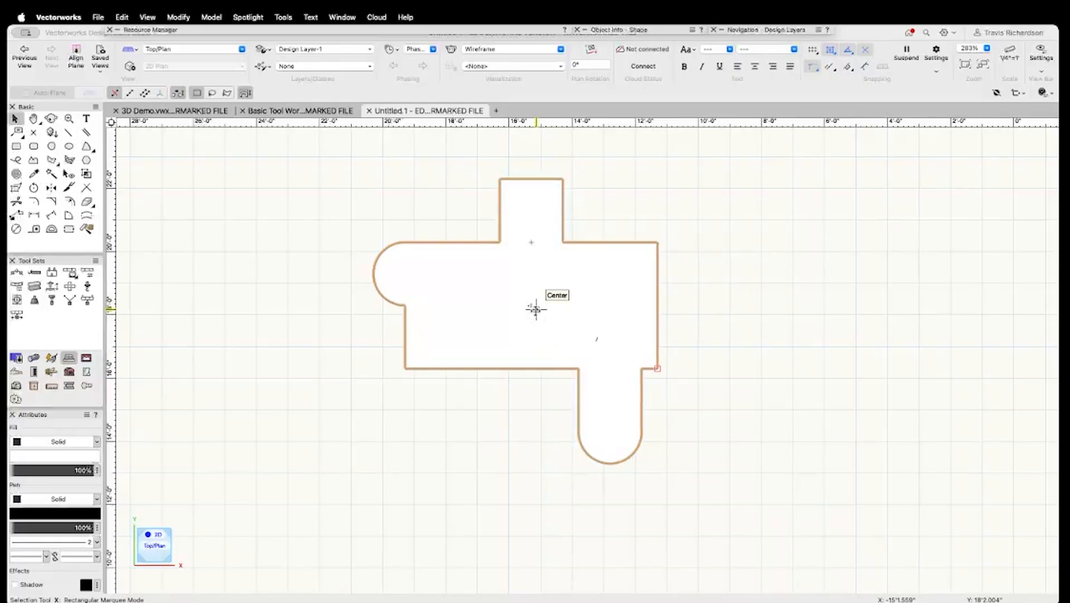
left_click_drag(537, 309, 948, 310)
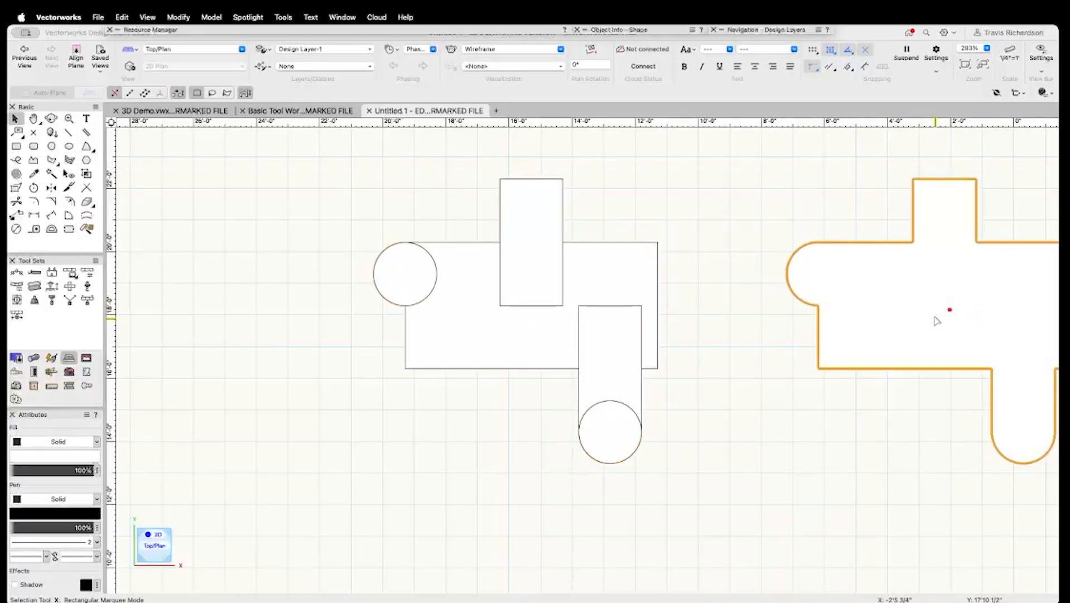
middle_click_drag(858, 332, 692, 325)
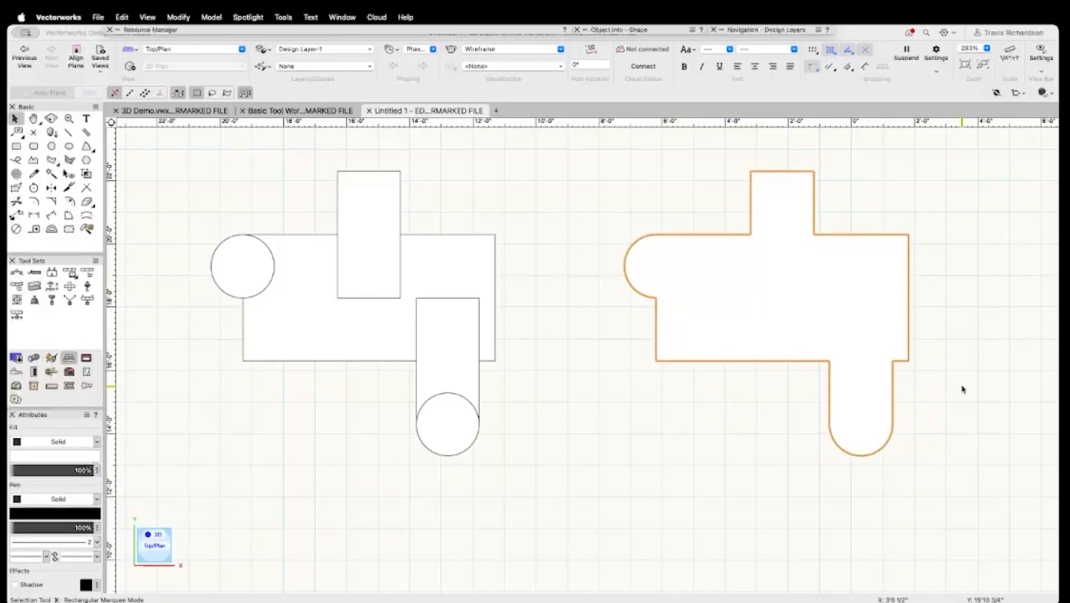
left_click(552, 367)
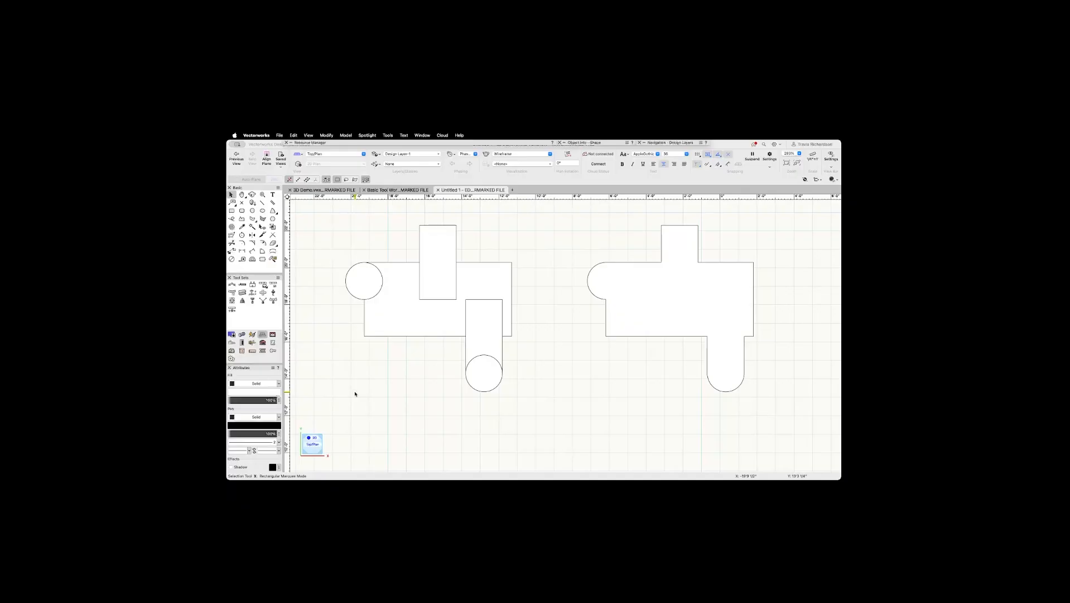
- Draw a closed five-sided polygon with the 2D Polygon tool in Vertex mode between the two shape groups, and delete it
key("space")
key("8")
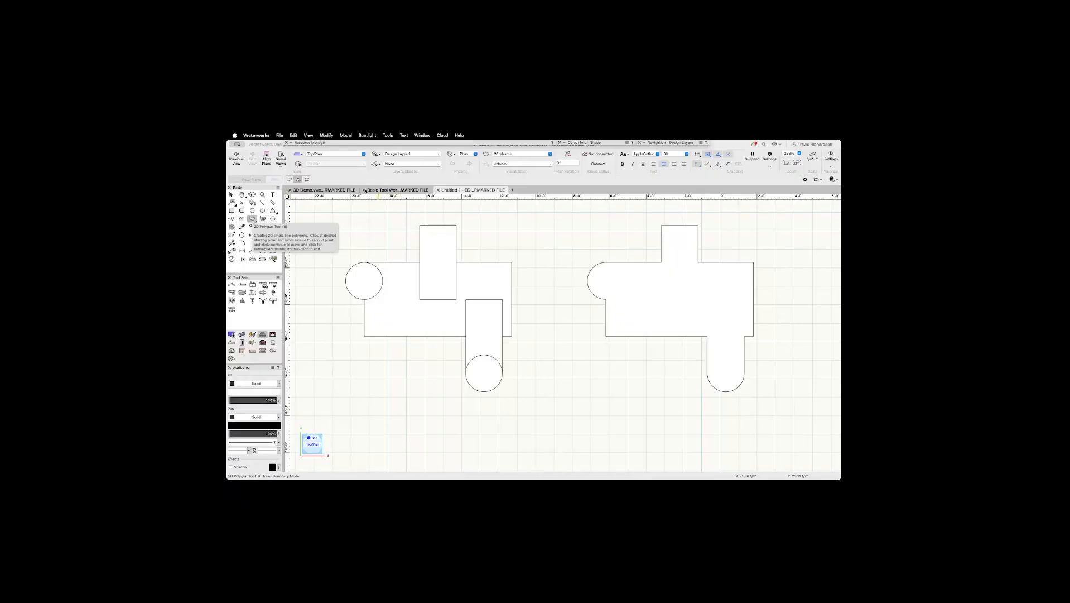
left_click(289, 179)
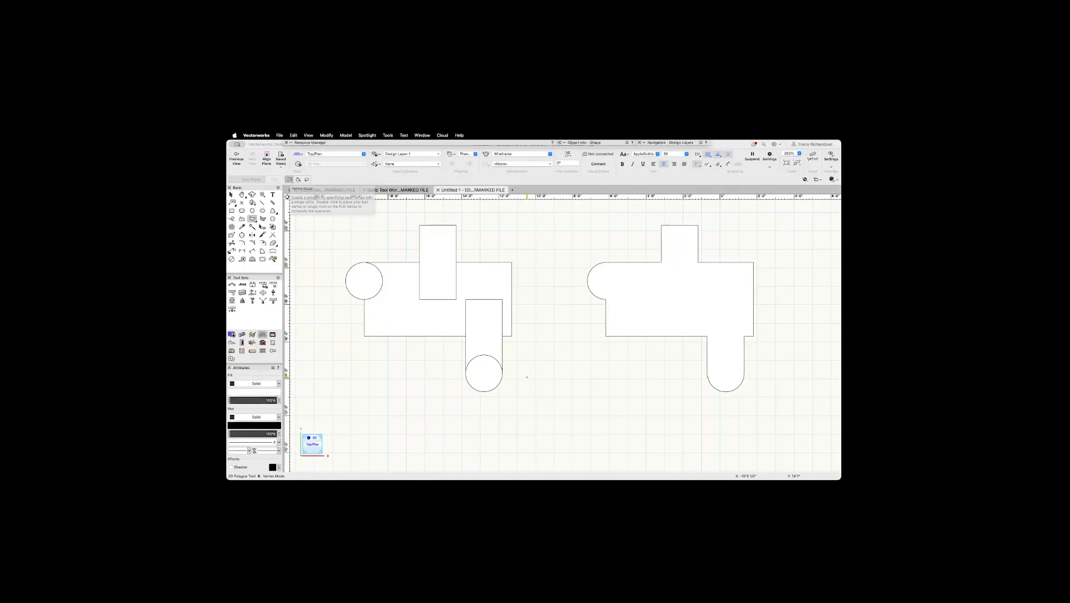
left_click(567, 362)
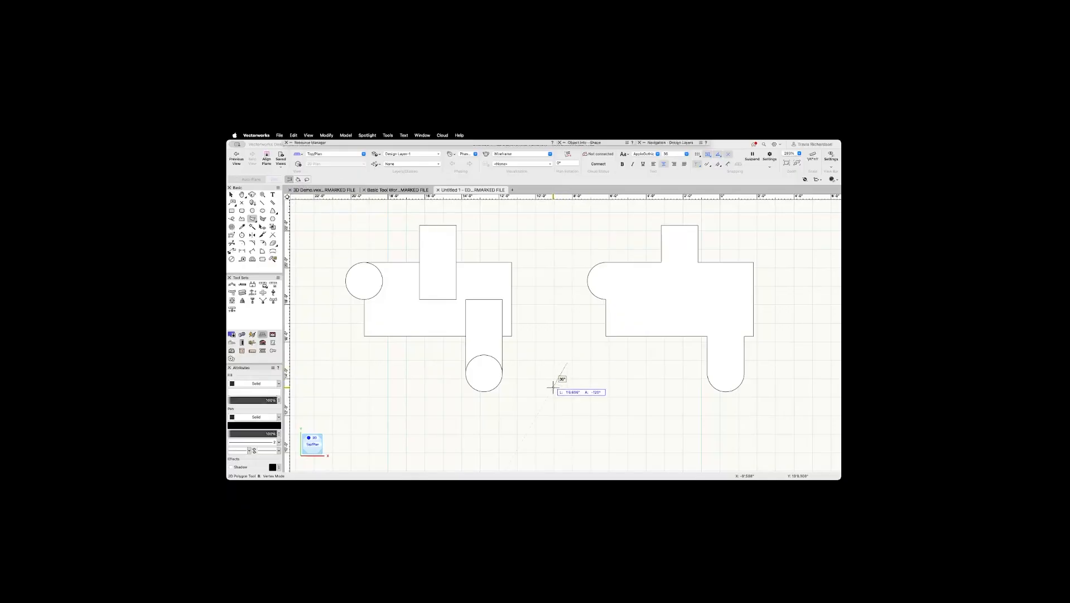
left_click(545, 401)
left_click(577, 434)
left_click(617, 422)
left_click(623, 373)
left_click(567, 362)
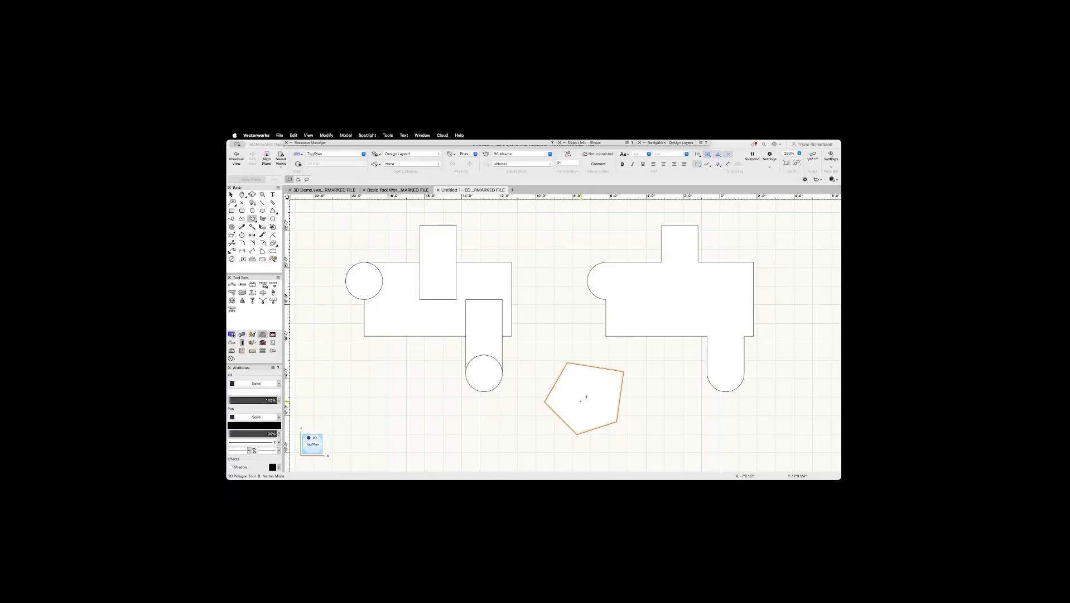
key("Delete")
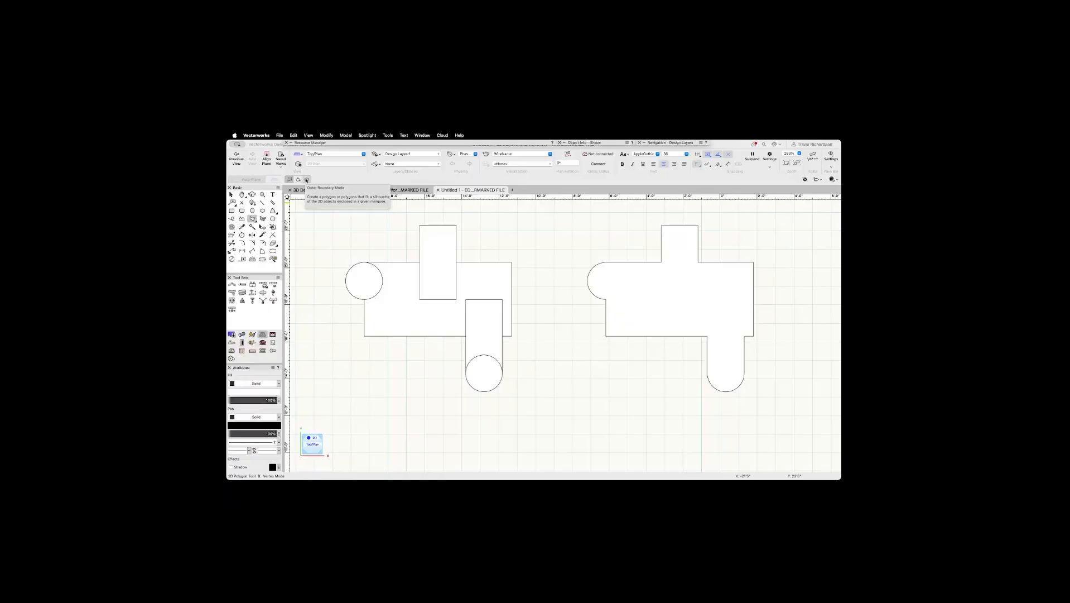
- Create a polygon of the combined outline of the overlapping rectangles and circles using the 2D Polygon tool's Outer Boundary mode
left_click(306, 179)
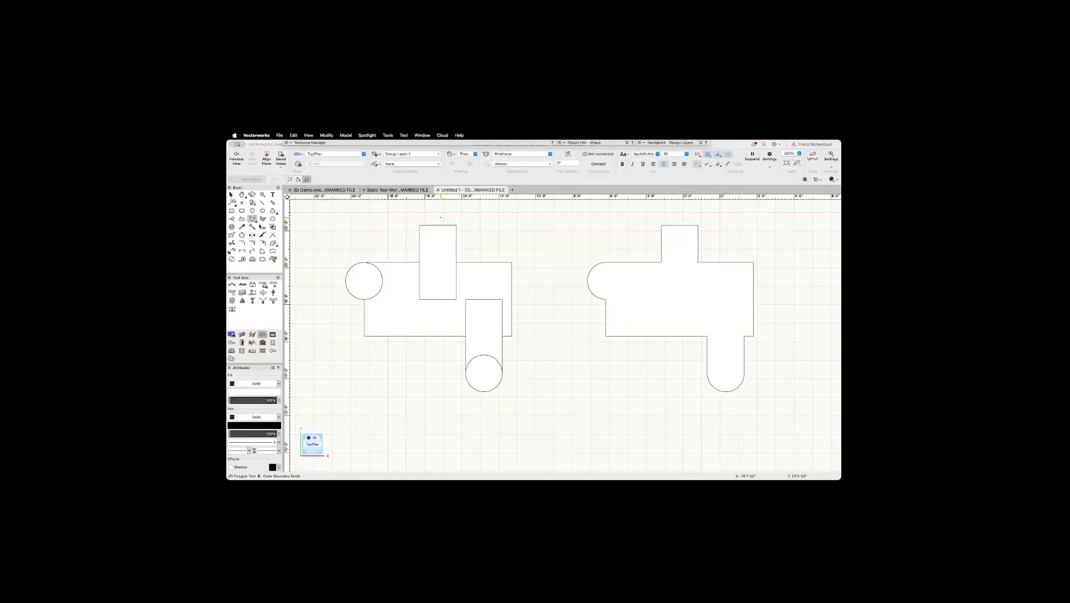
mouse_move(439, 212)
left_mouse_down()
mouse_move(363, 220)
mouse_move(335, 248)
mouse_move(341, 324)
mouse_move(427, 408)
mouse_move(548, 381)
mouse_move(549, 298)
mouse_move(505, 230)
mouse_move(439, 212)
left_mouse_up()
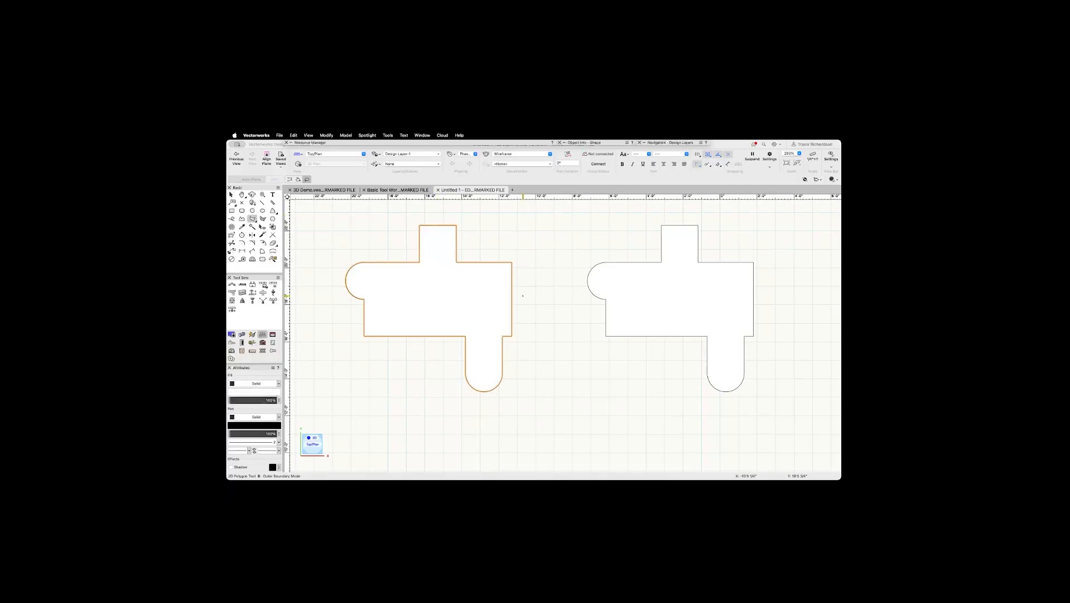
- Move the outer boundary polygon straight down, clear below the original overlapping shapes, and deselect it
key("c")
key("x")
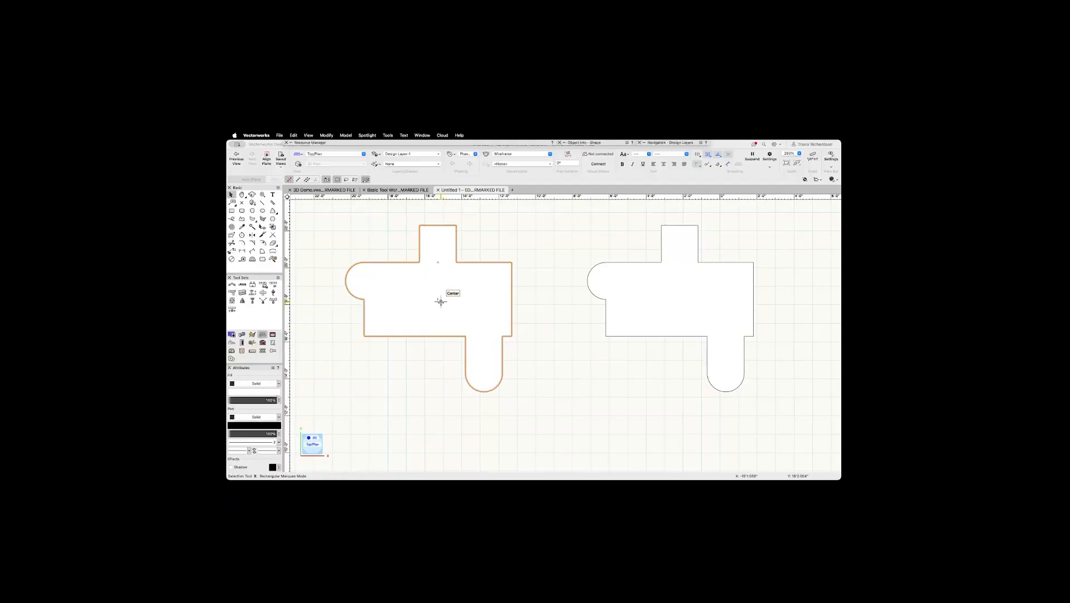
left_click_drag(441, 301, 440, 385)
scroll(490, 306, "up", 5)
scroll(496, 378, "down", 2)
left_click(508, 389)
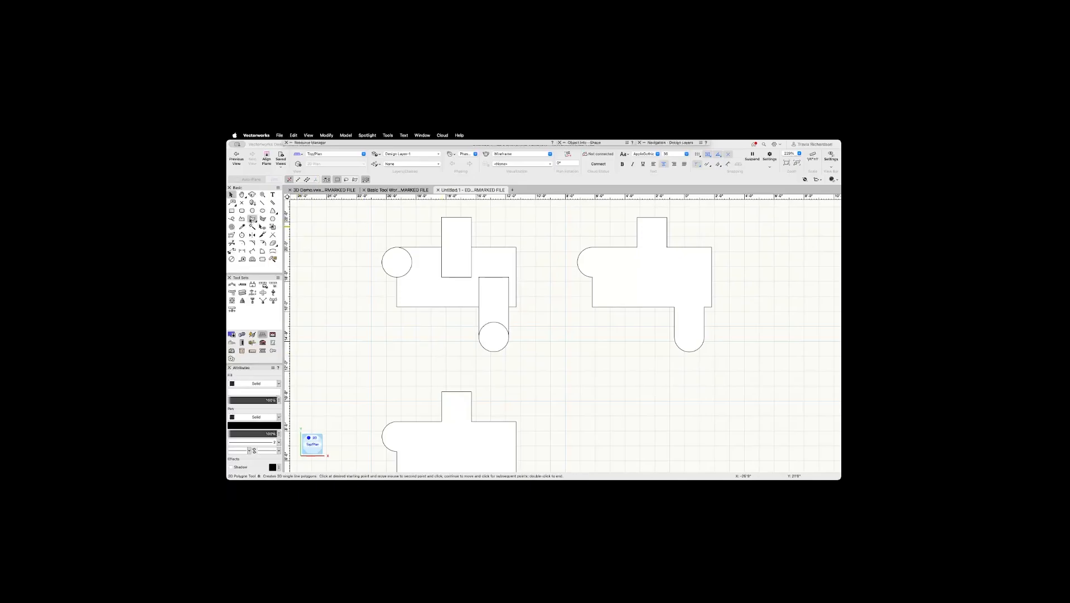
- Create a polygon of the empty area inside the large rectangle using the 2D Polygon tool's Inner Boundary mode
left_click(252, 219)
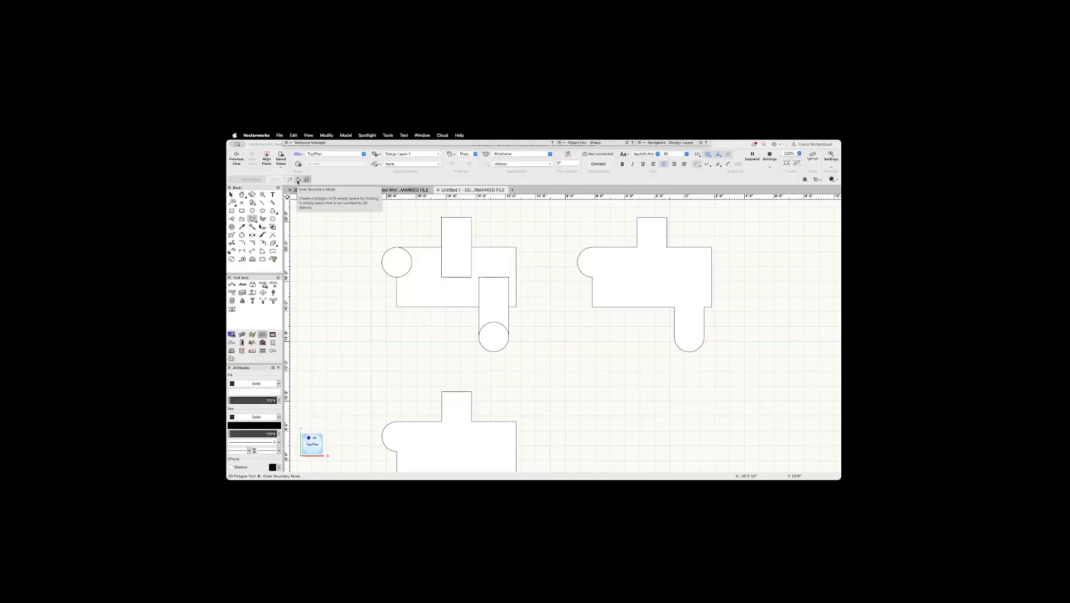
left_click(298, 179)
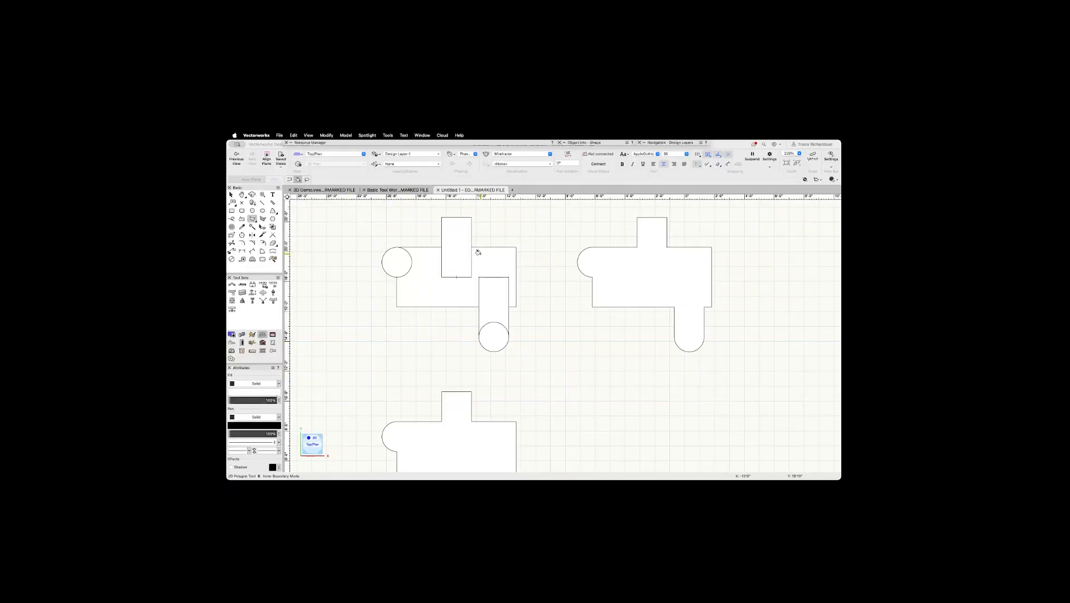
left_click(437, 285)
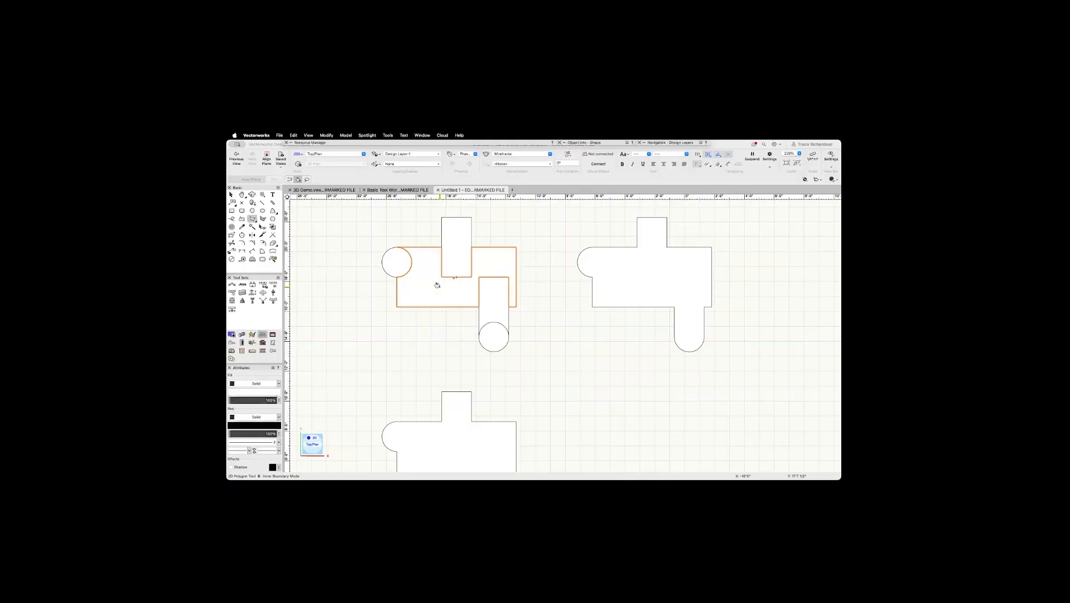
- Move the inner boundary polygon down beside the outer boundary polygon, below the traced polyline
key("x")
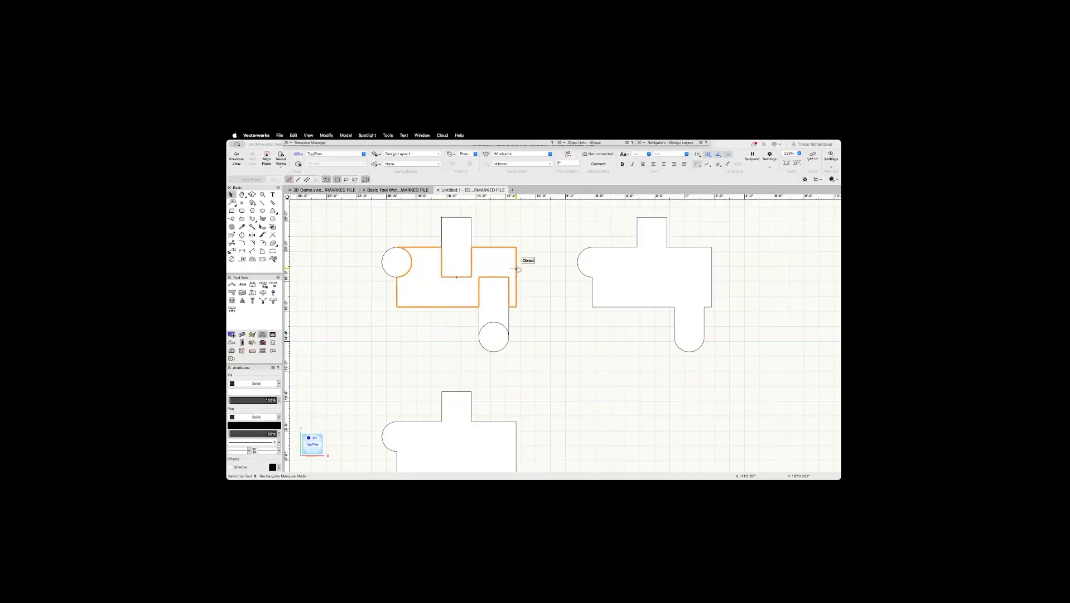
left_click_drag(456, 277, 676, 450)
middle_click_drag(663, 421, 604, 358)
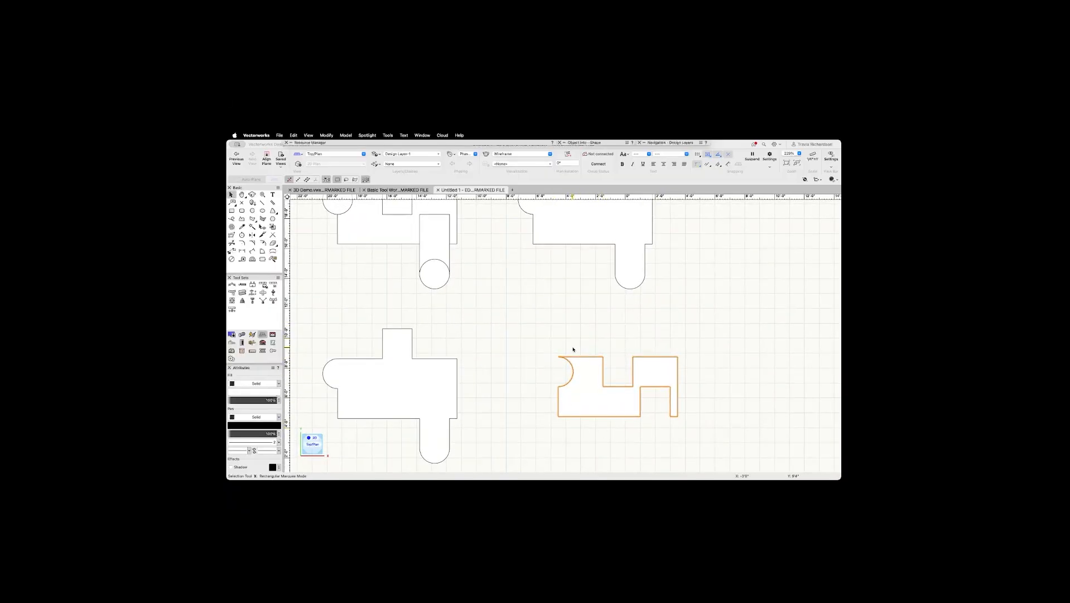
middle_click_drag(501, 305, 541, 356)
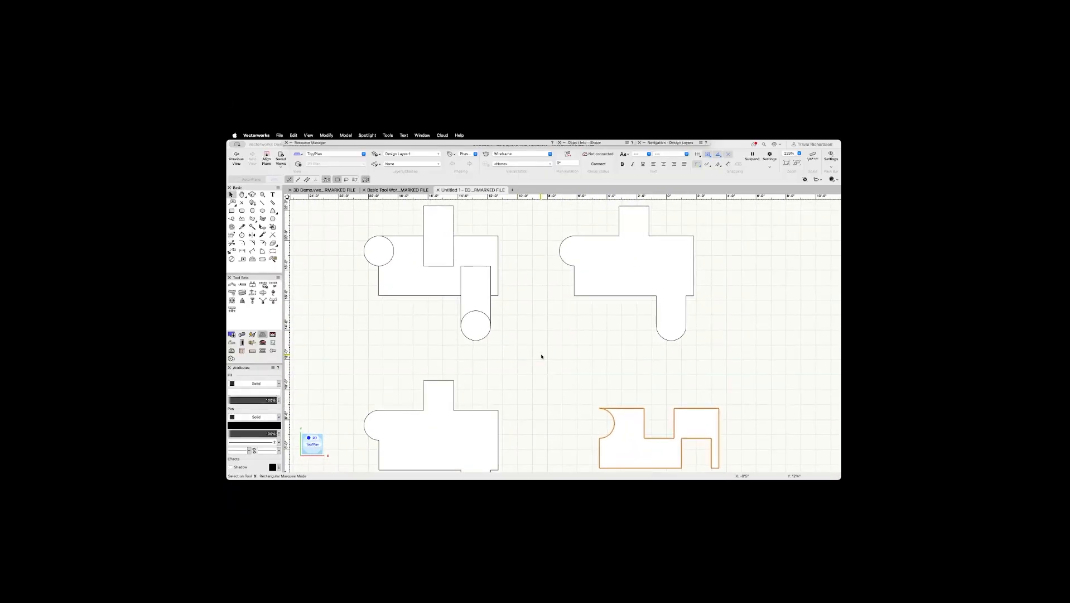
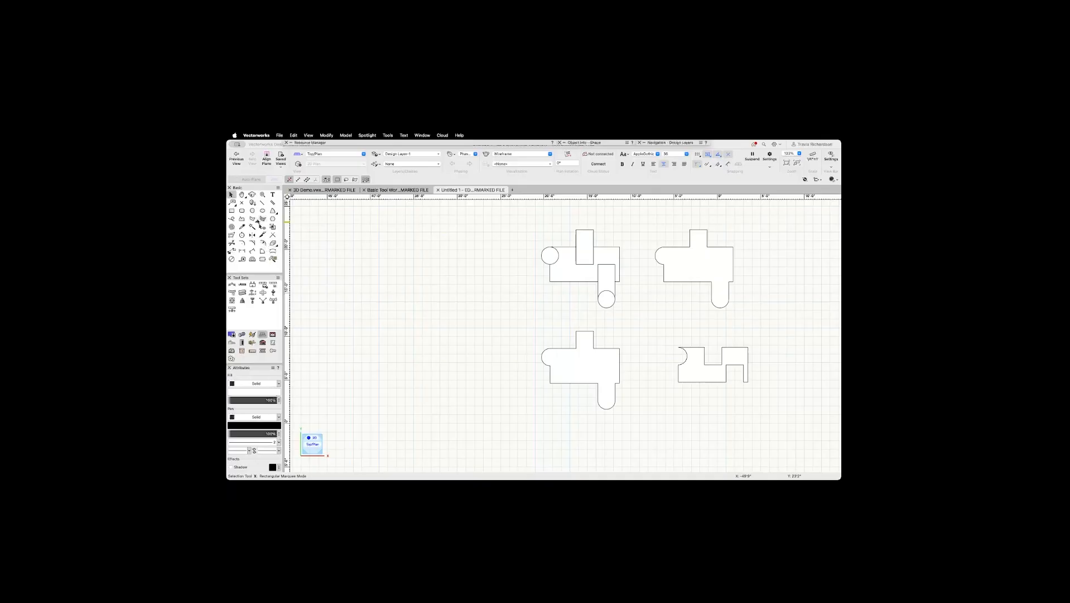
- Start a double-line polygon in Right Control Line mode in the empty area beside the shapes, with a 4' horizontal first side
left_click(262, 219)
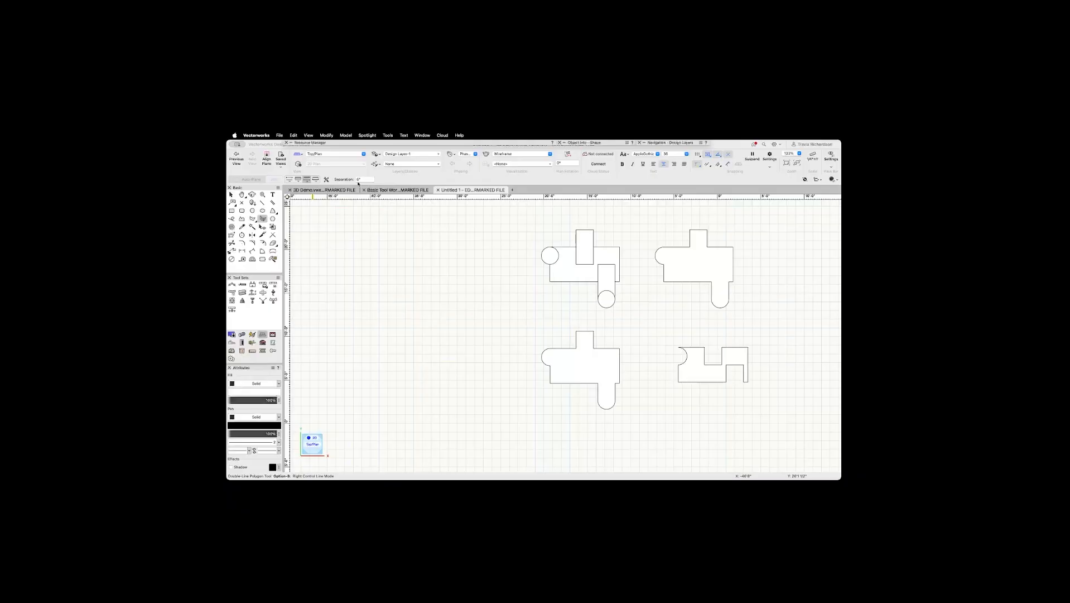
scroll(384, 313, "up", 3)
left_click(428, 307)
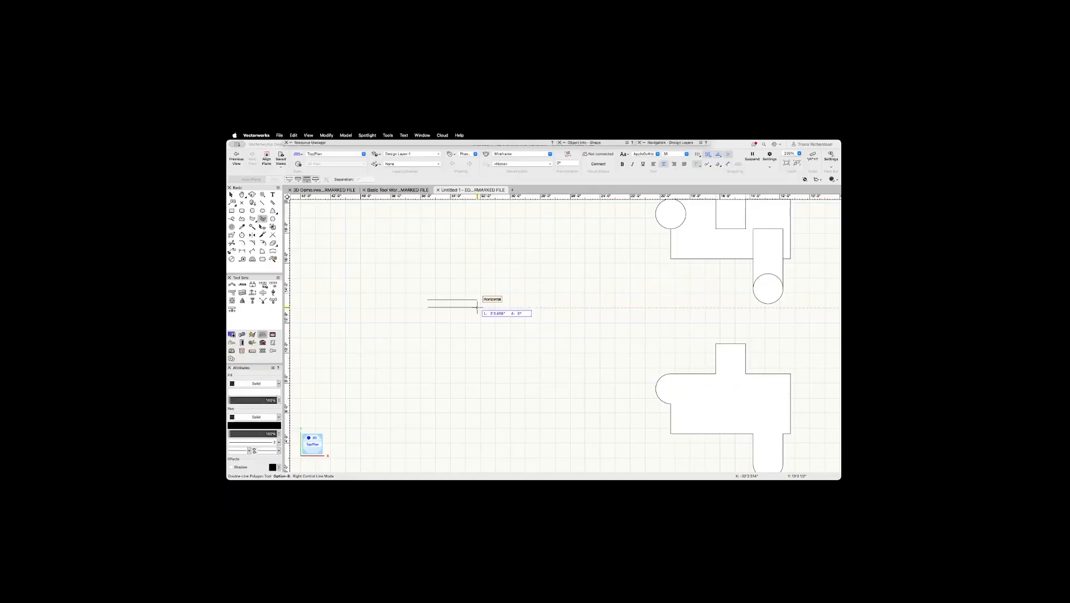
key("space")
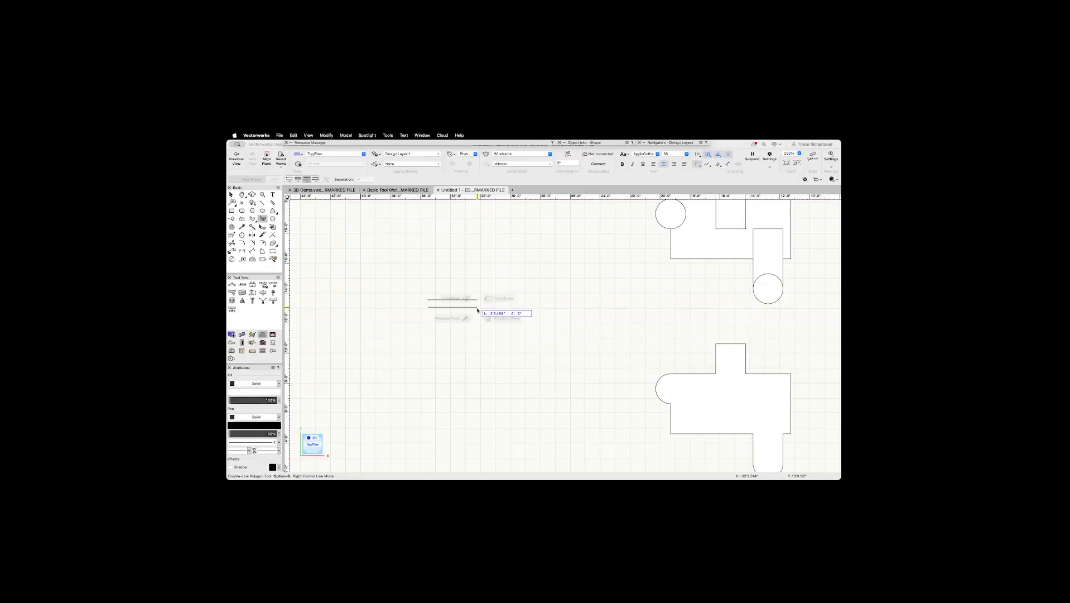
key("Tab")
type("4")
key("Tab")
key("Return")
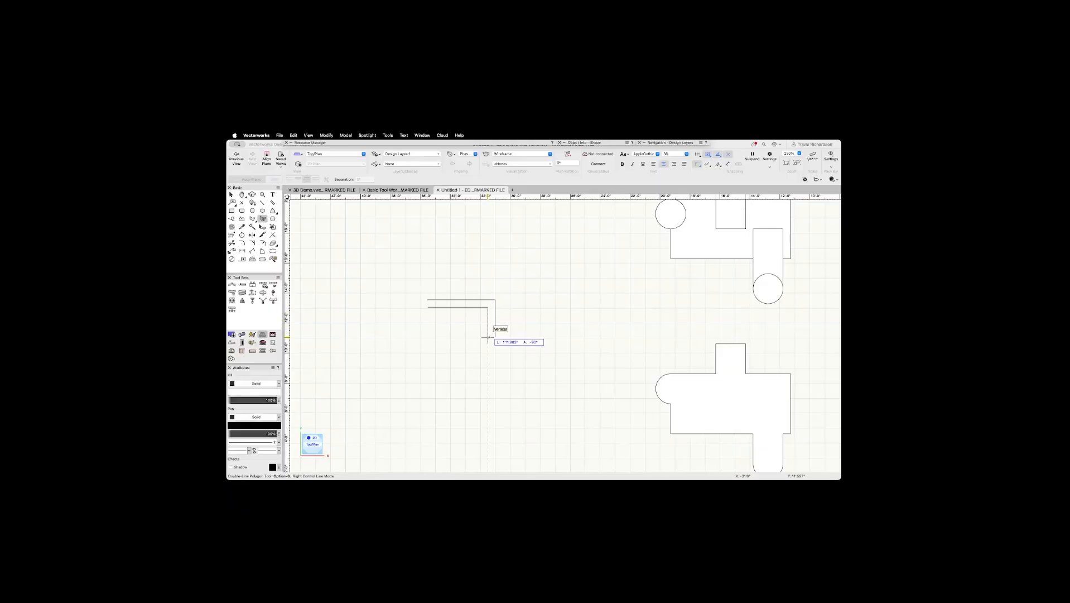
- Complete the double-line polygon as a square with further 4' sides, closing it at its starting corner
type("4")
key("Tab")
left_click(487, 366)
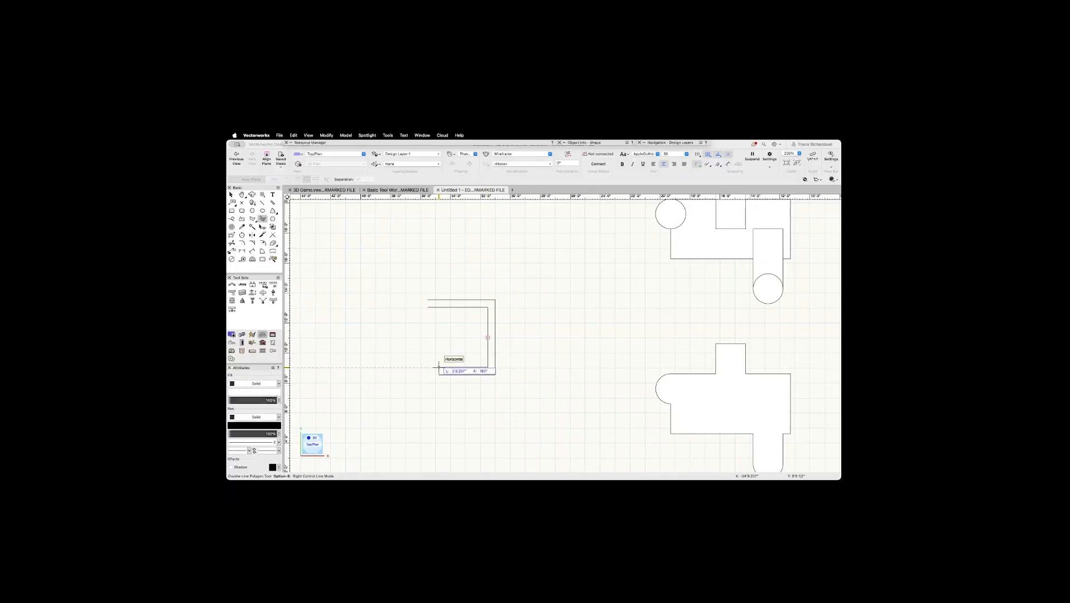
type("4")
key("Tab")
left_click(428, 366)
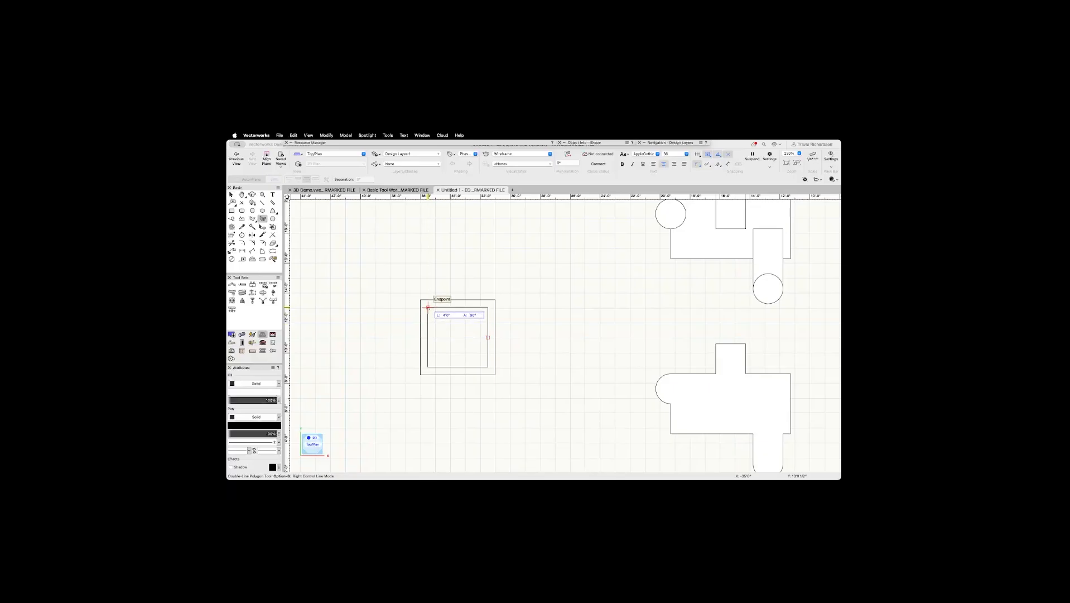
left_click(428, 307)
key("x")
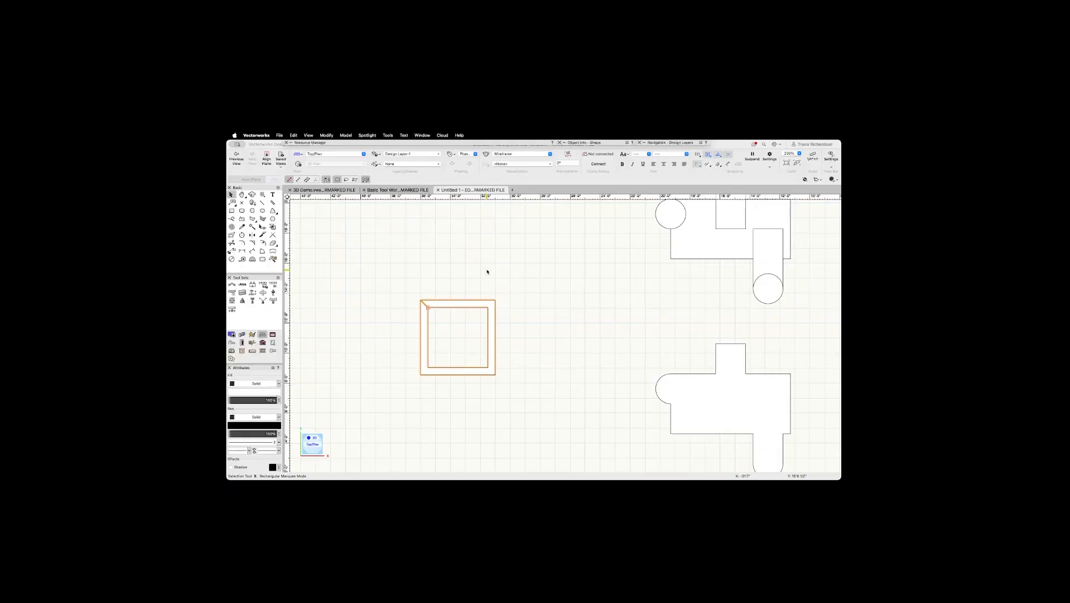
- Draw an inscribed regular polygon with 6 sides and a 12" radius below the double-line square
key("space")
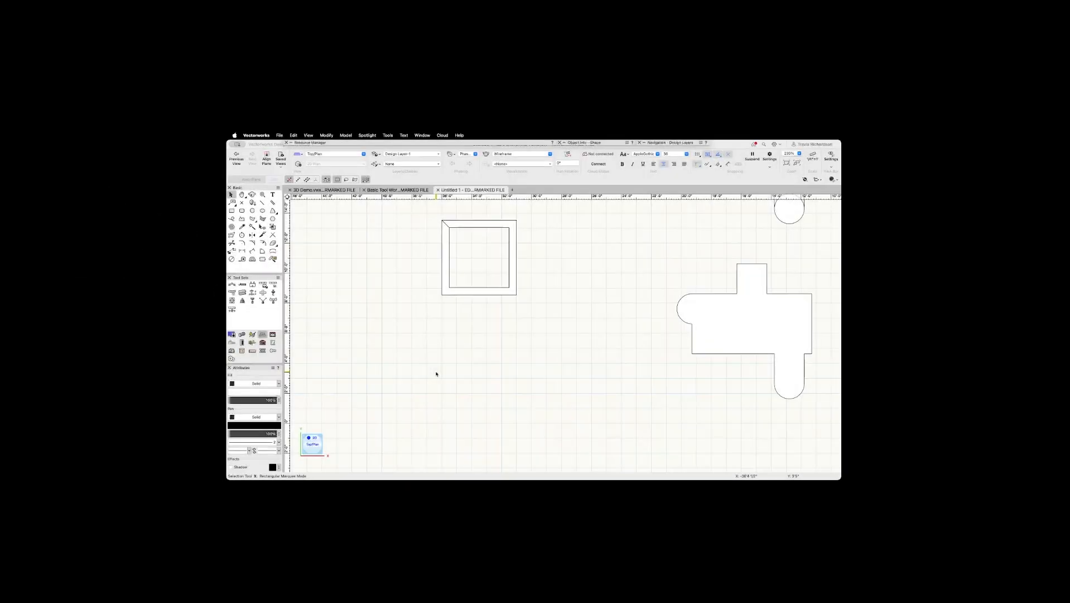
scroll(399, 347, "down", 3)
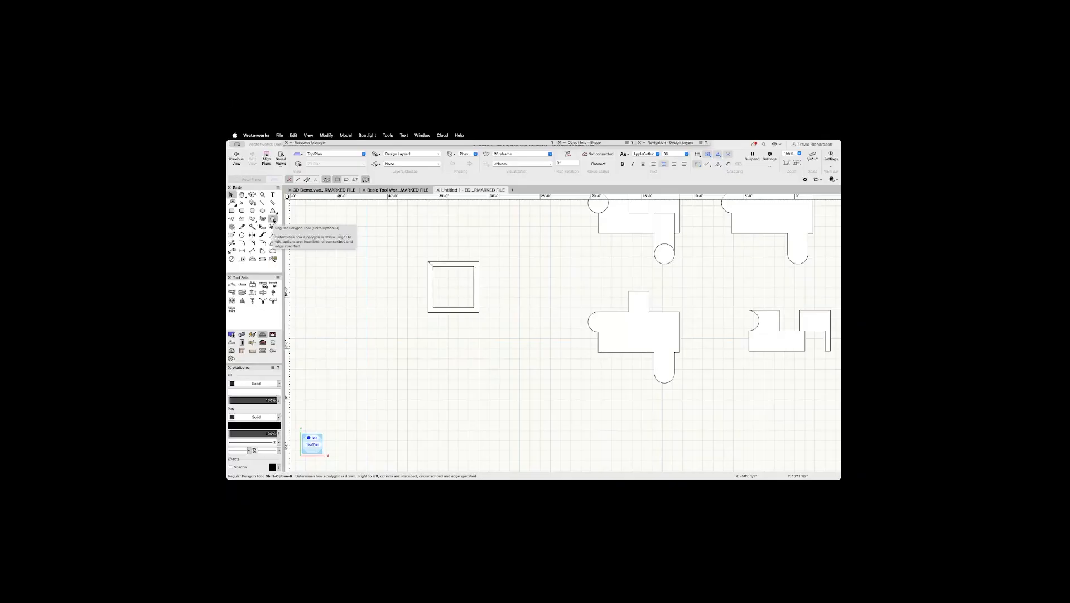
left_click(273, 219)
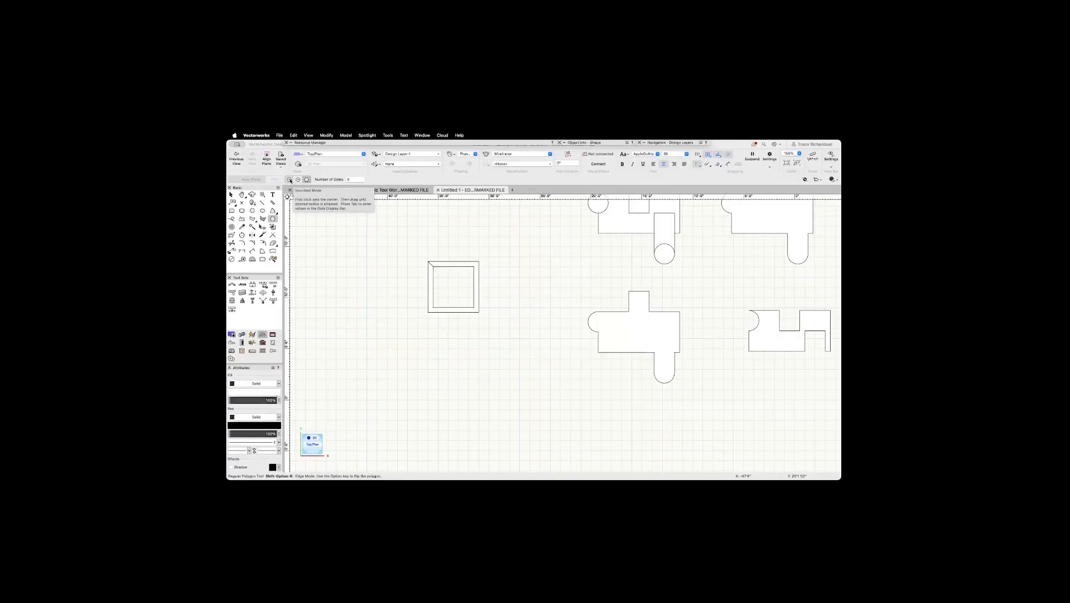
left_click(290, 180)
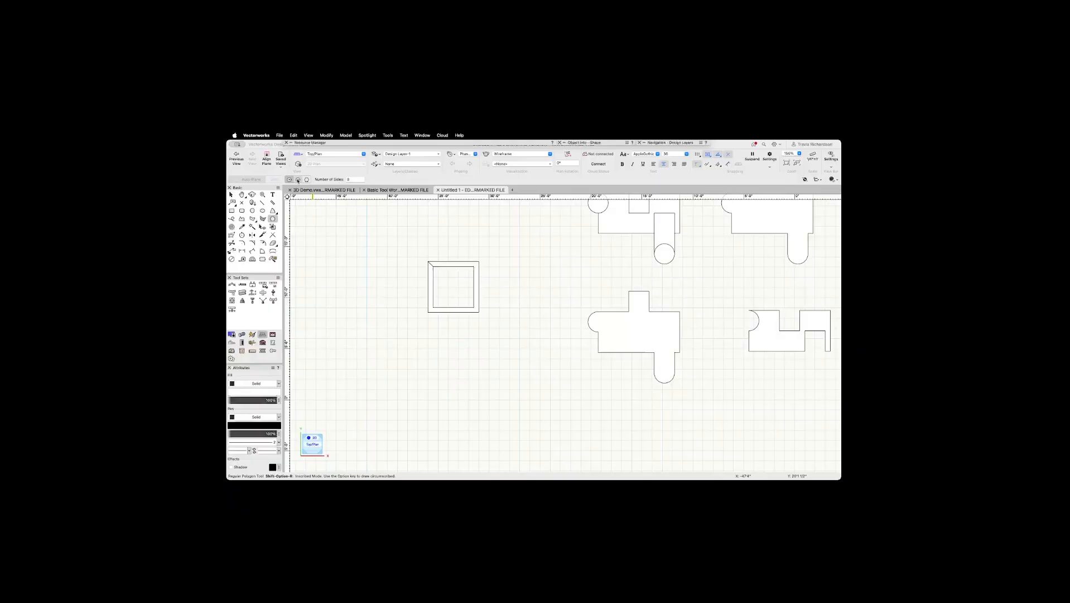
left_click(351, 179)
key("Return")
left_click(448, 347)
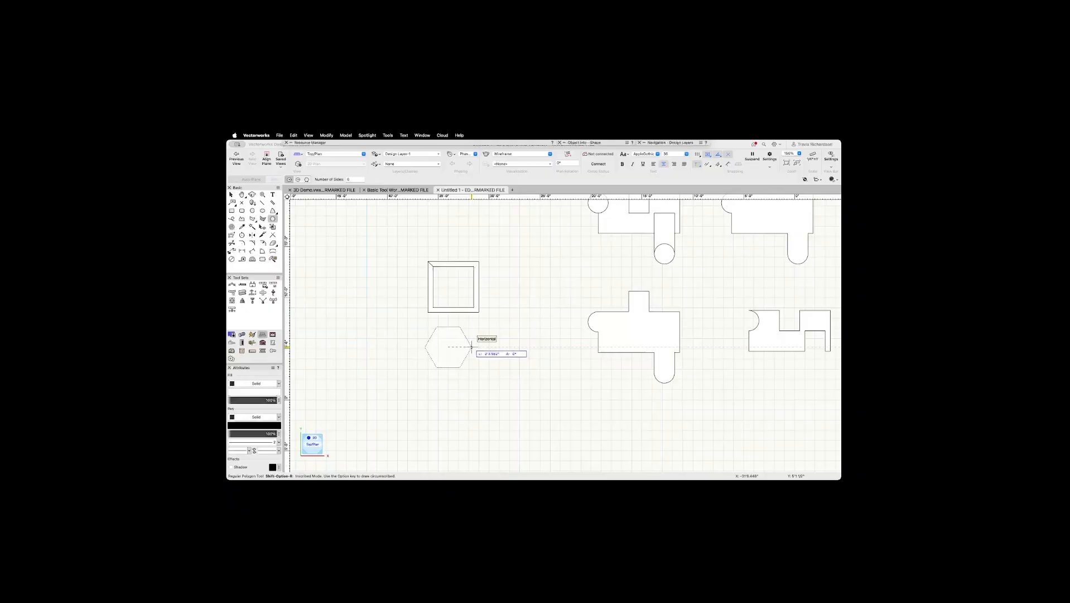
key("Tab")
type("12")
key("Return")
left_click(458, 347)
scroll(444, 351, "up", 5)
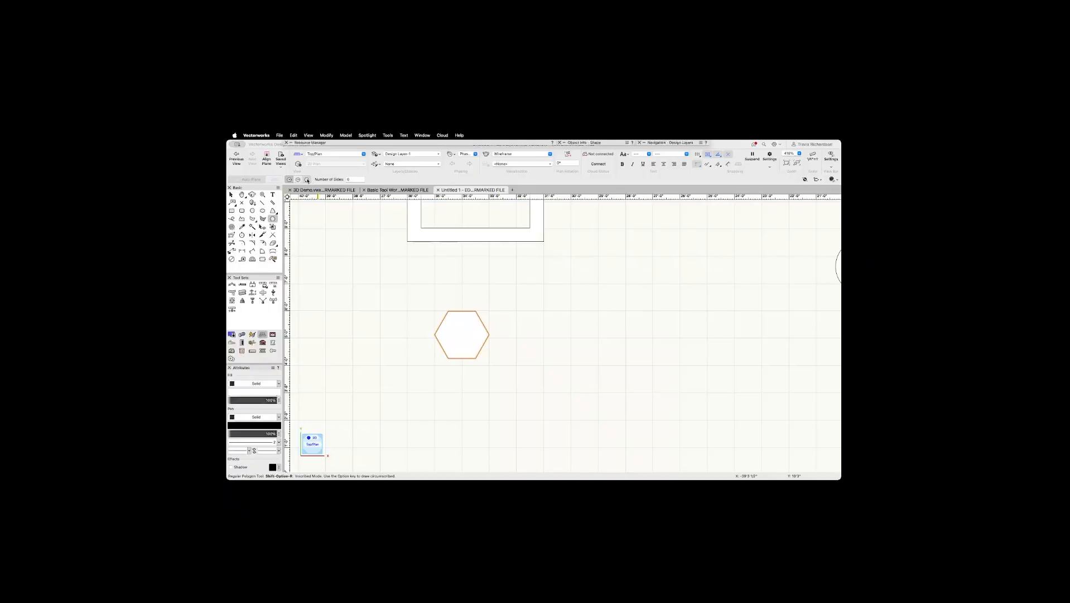
- Draw a regular polygon in Edge mode with 8 sides and a 12" horizontal edge below the hexagon
left_click(307, 180)
double_click(361, 179)
key("Return")
left_click(462, 439)
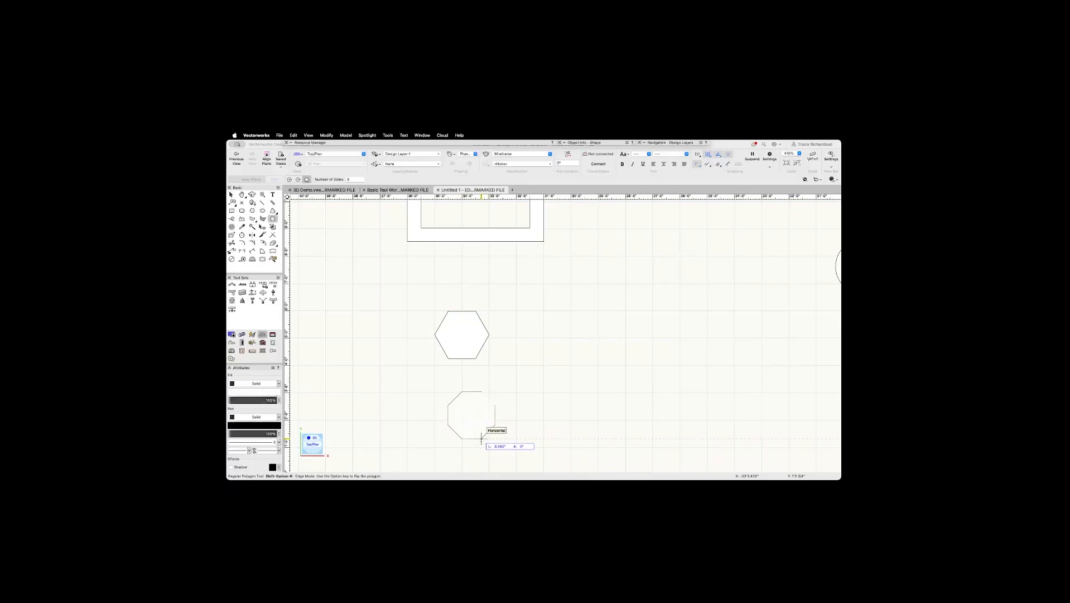
key("Tab")
type("12")
key("Tab")
left_click(489, 439)
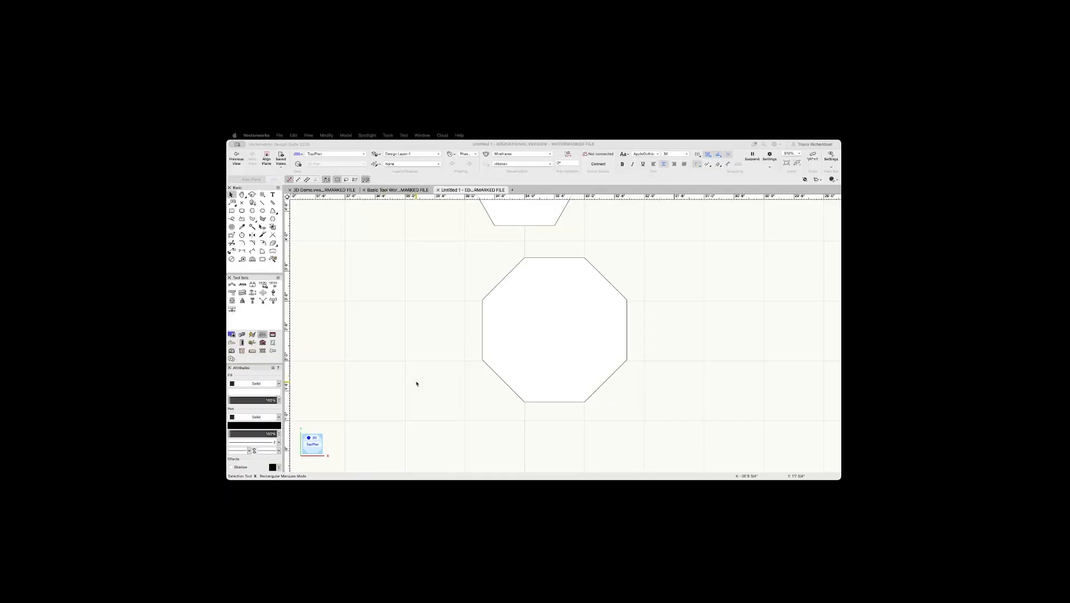
- Reshape the octagon by pulling its upper-right vertex inward, raising the lower-right edge, and shifting the lower-left edge inward
left_click(564, 362)
key("shift+r")
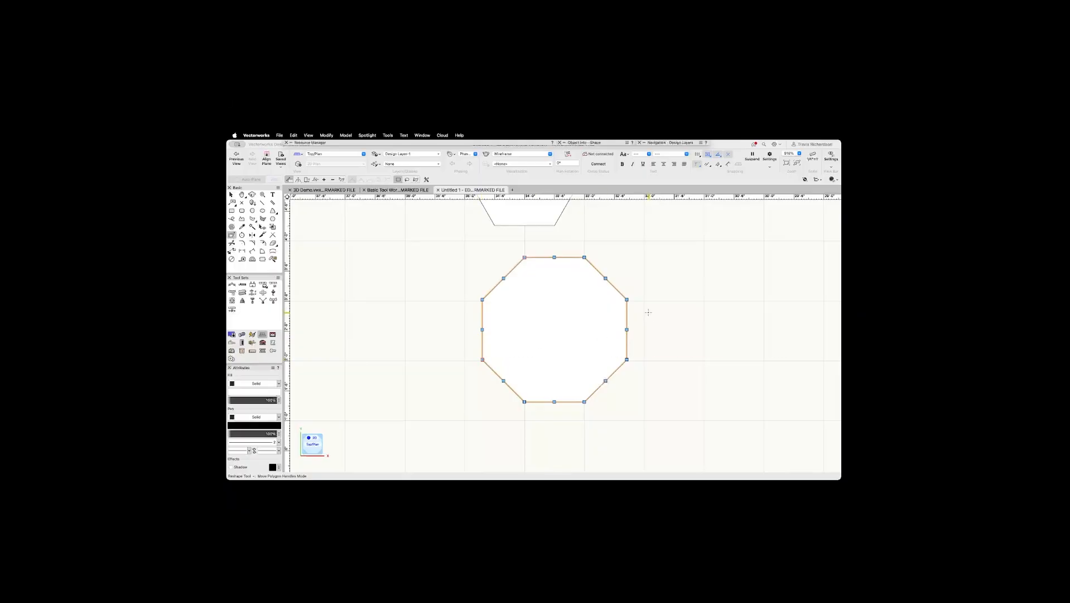
left_click_drag(626, 299, 577, 310)
left_click_drag(605, 380, 606, 359)
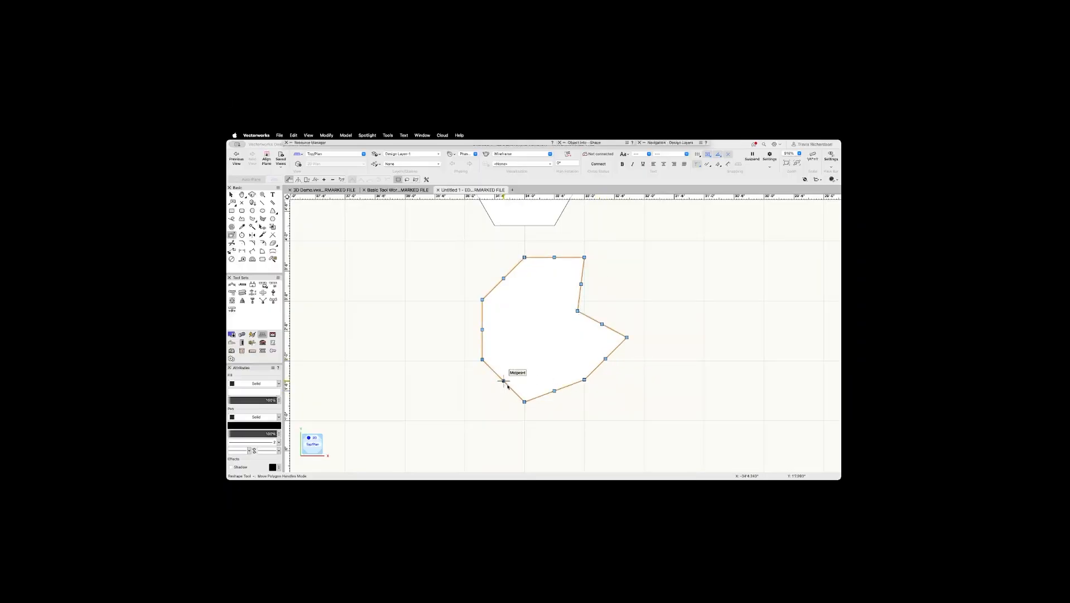
left_click_drag(503, 381, 514, 362)
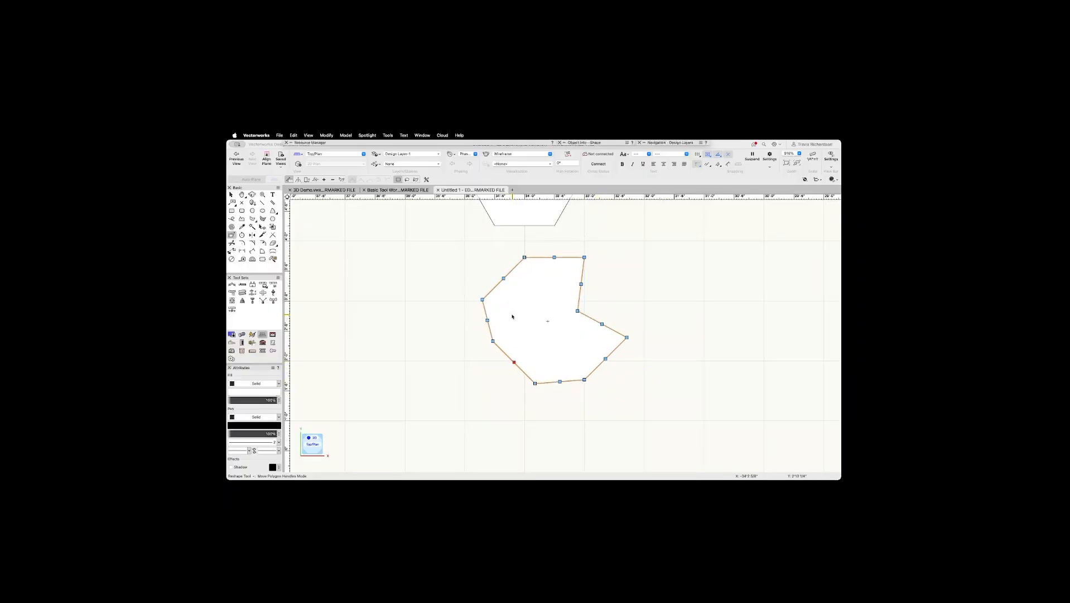
- Pull the reshaped polygon's top-left and lower-left vertices inward to form a star-like outline, and deselect it
left_click_drag(525, 258, 530, 305)
left_click_drag(492, 340, 524, 335)
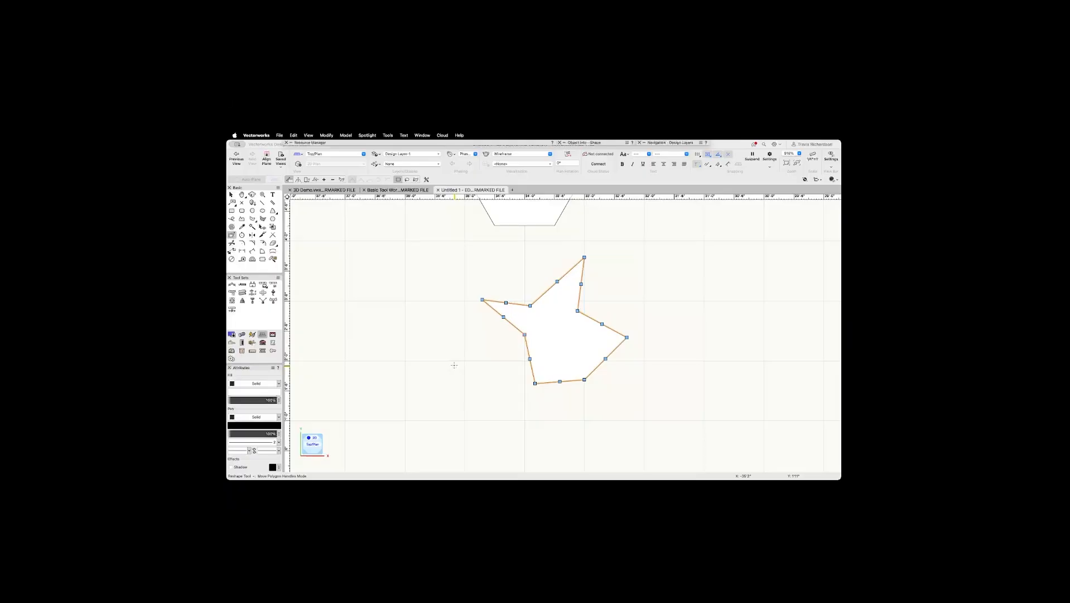
key("x")
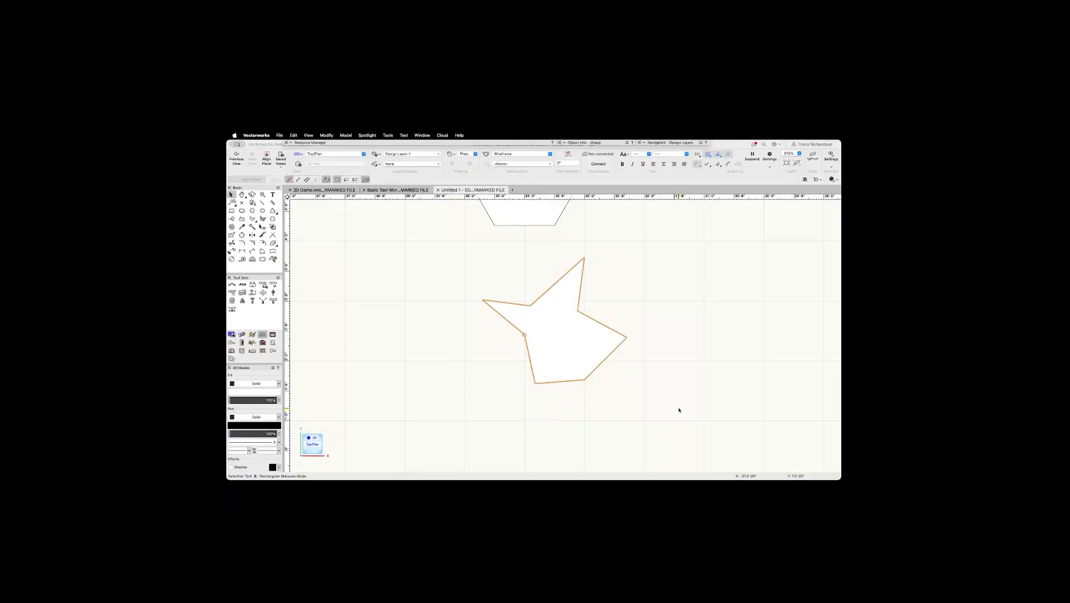
left_click(664, 335)
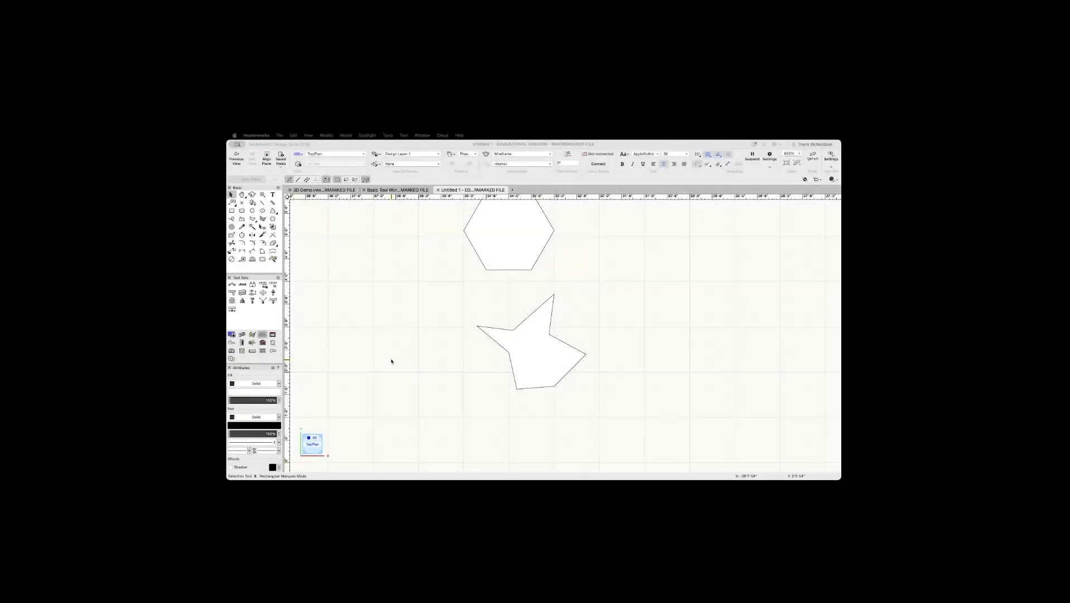
scroll(391, 361, "down", 5)
scroll(391, 361, "up", 4)
left_click(403, 358)
scroll(404, 358, "up", 2)
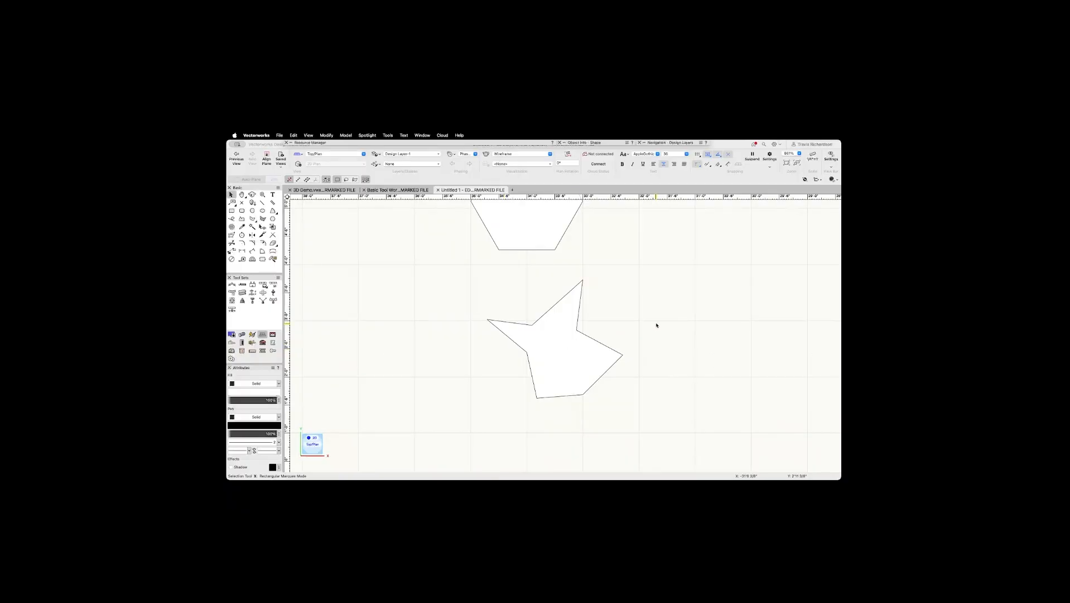
scroll(655, 324, "down", 2)
- Rotate the star-shaped polygon about 45° clockwise around its center so that its lower-right edge lies horizontal along the bottom
scroll(653, 323, "up", 4)
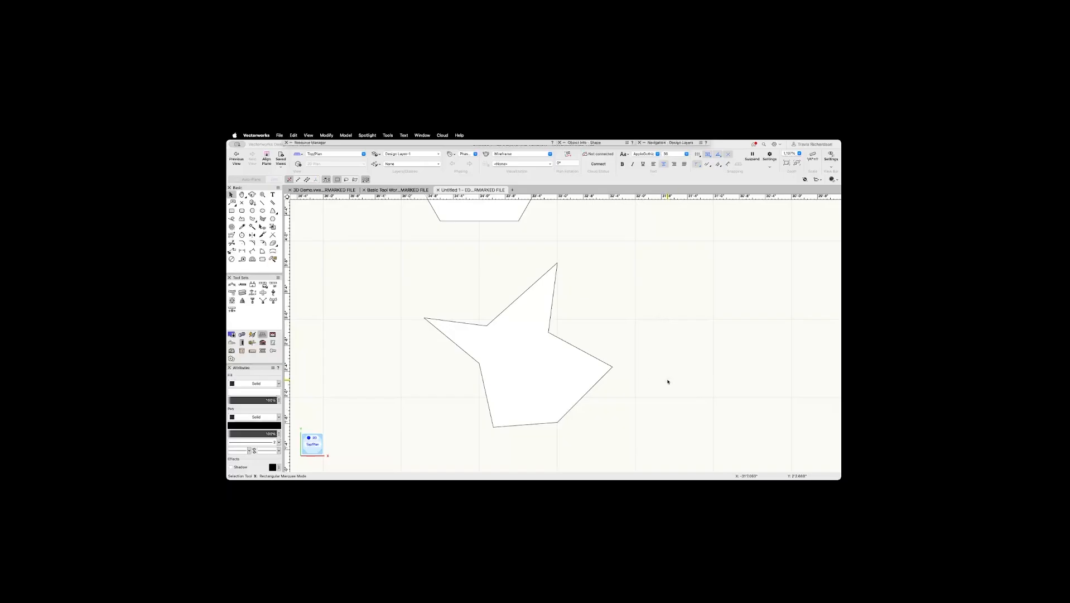
left_click(578, 383)
left_click(570, 378)
left_click(242, 235)
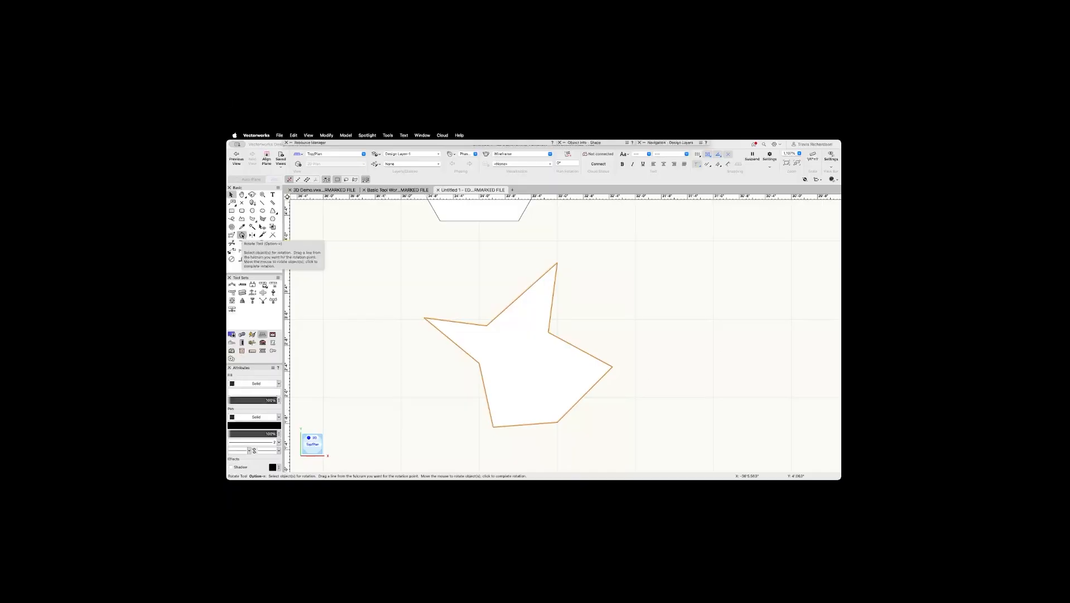
left_click(241, 235)
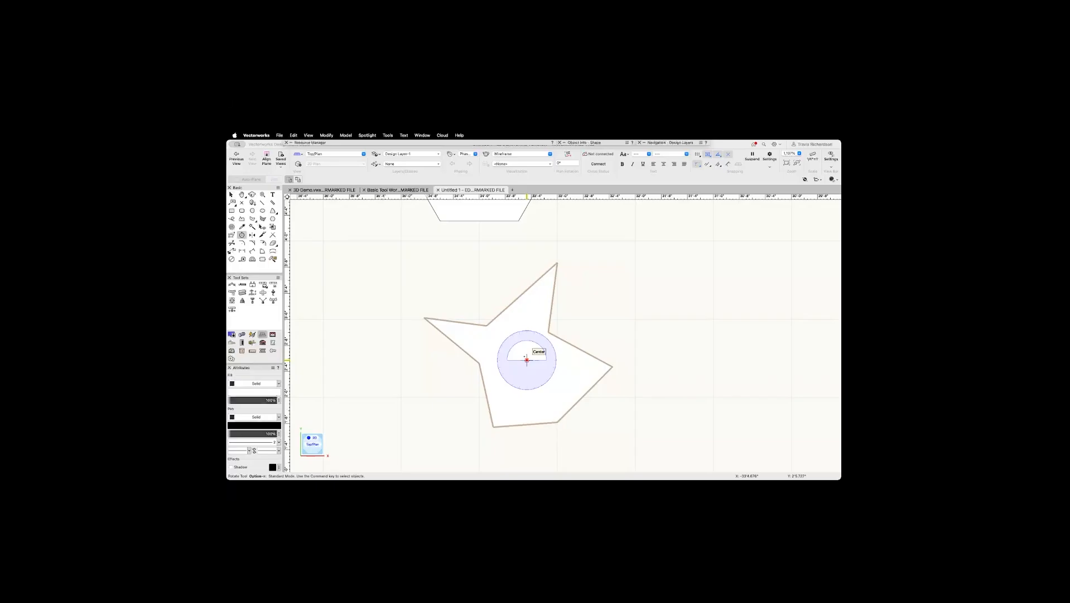
left_click(527, 360)
left_click(638, 360)
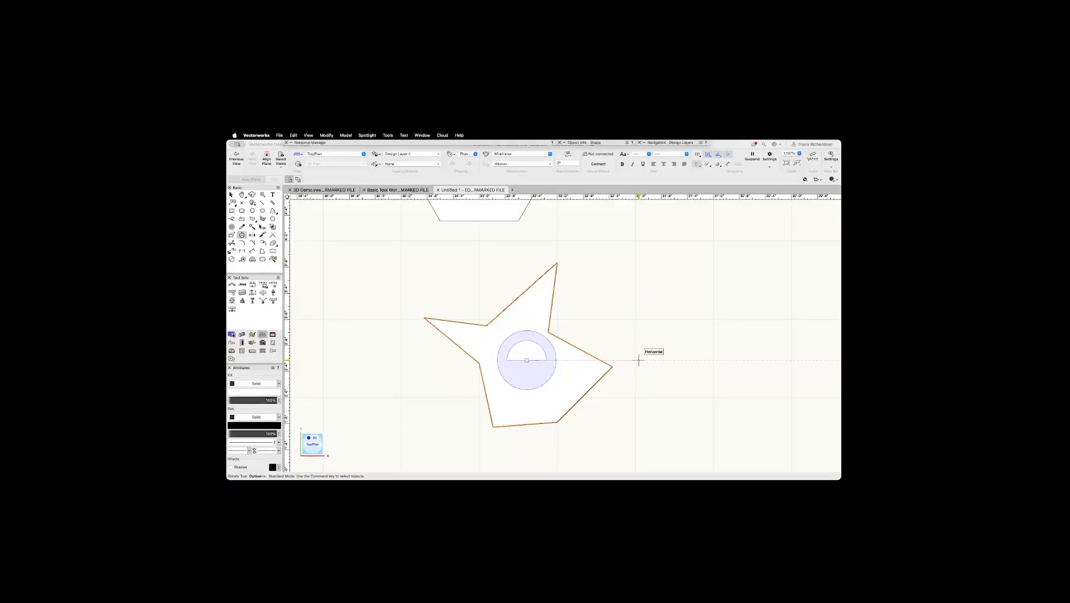
left_click(592, 425)
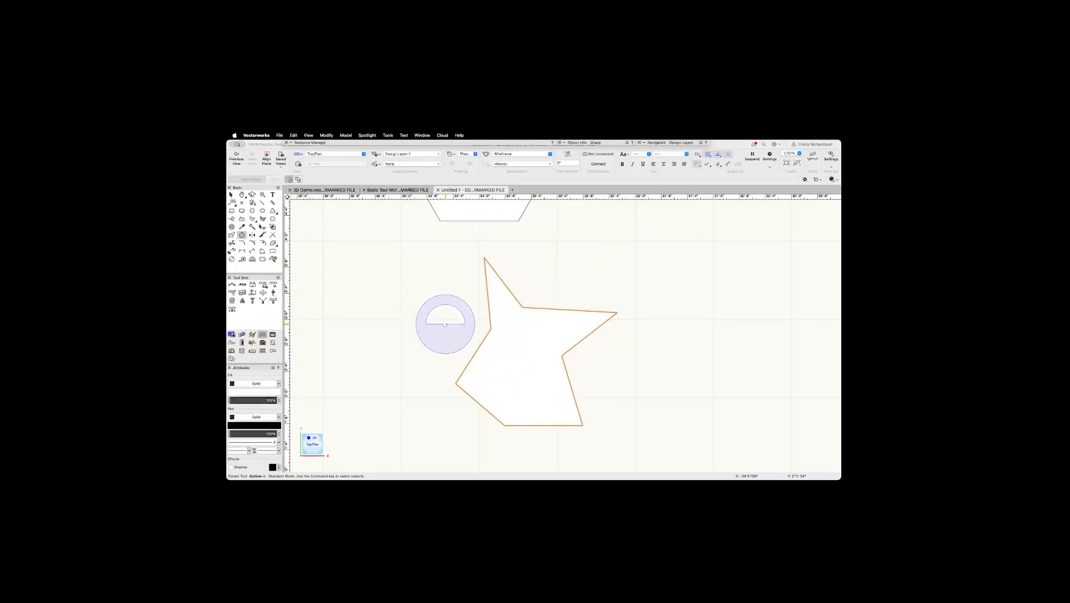
- Rotate the star-shaped polygon about 120° counterclockwise around its leftmost vertex, using a horizontal reference line
left_click(456, 383)
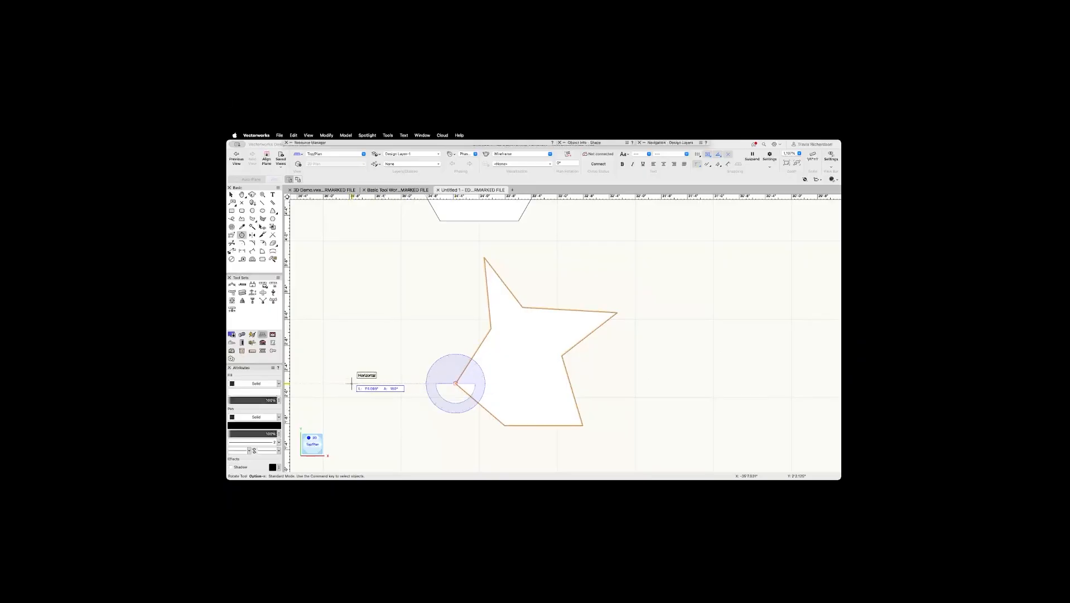
left_click(351, 383)
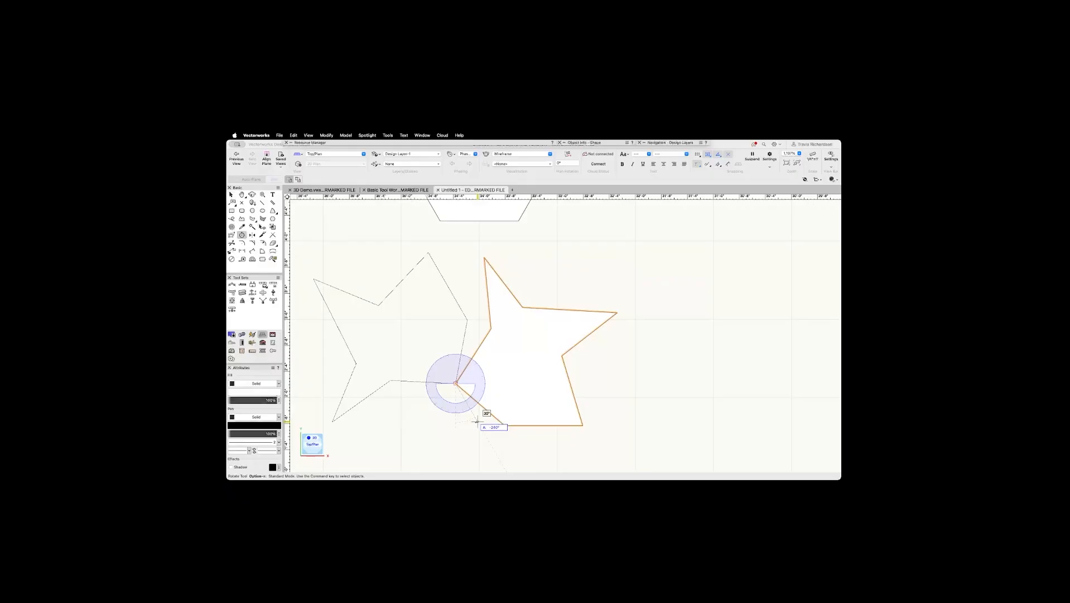
left_click(477, 421)
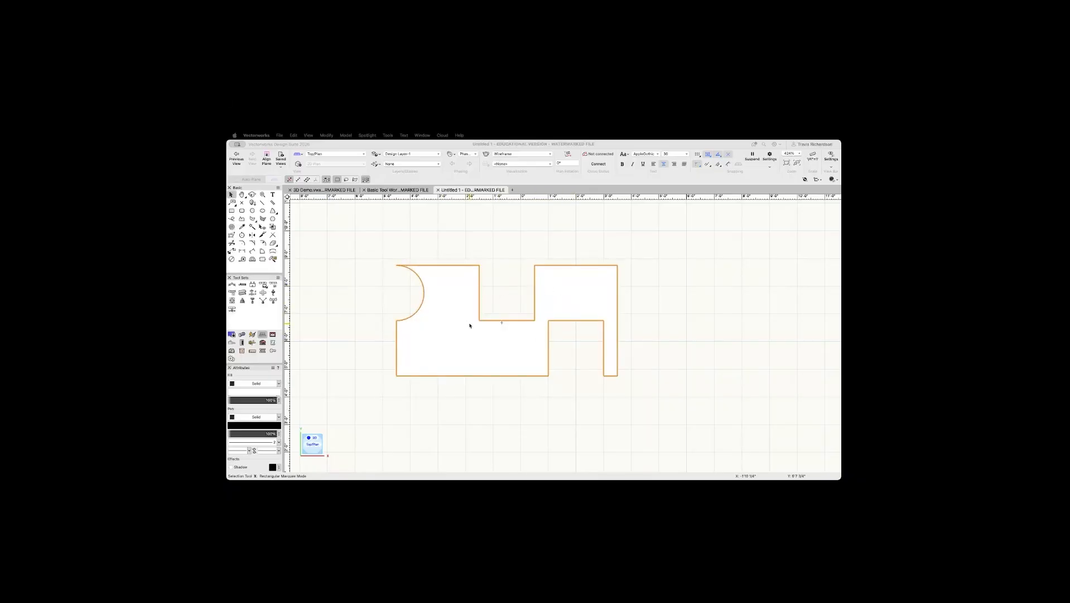
- Mirror a duplicate of the notched shape with the rounded cutout across its right vertical edge
left_click(444, 351)
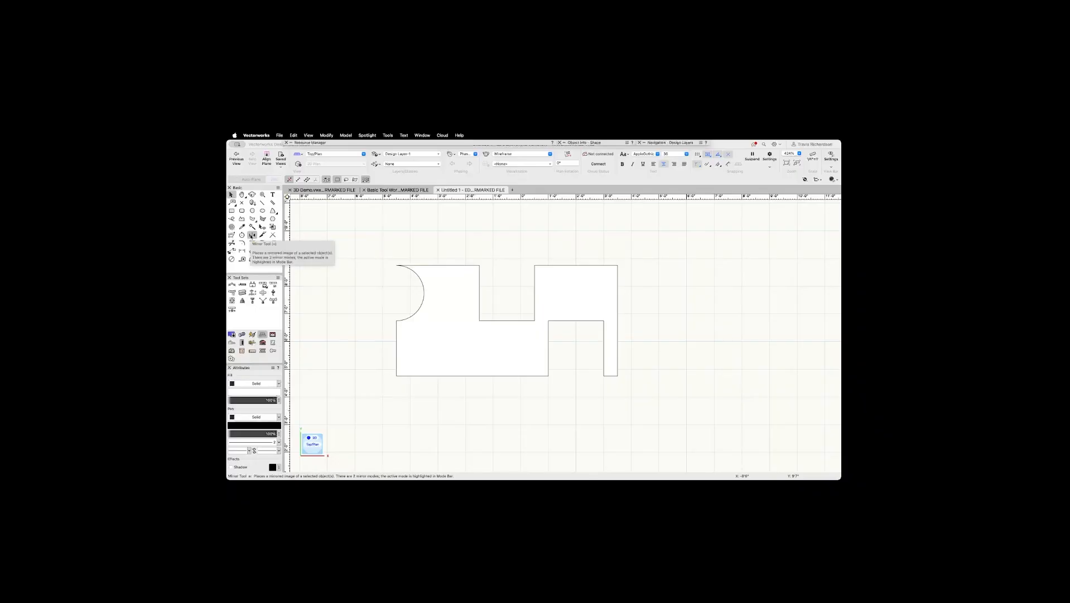
left_click(251, 235)
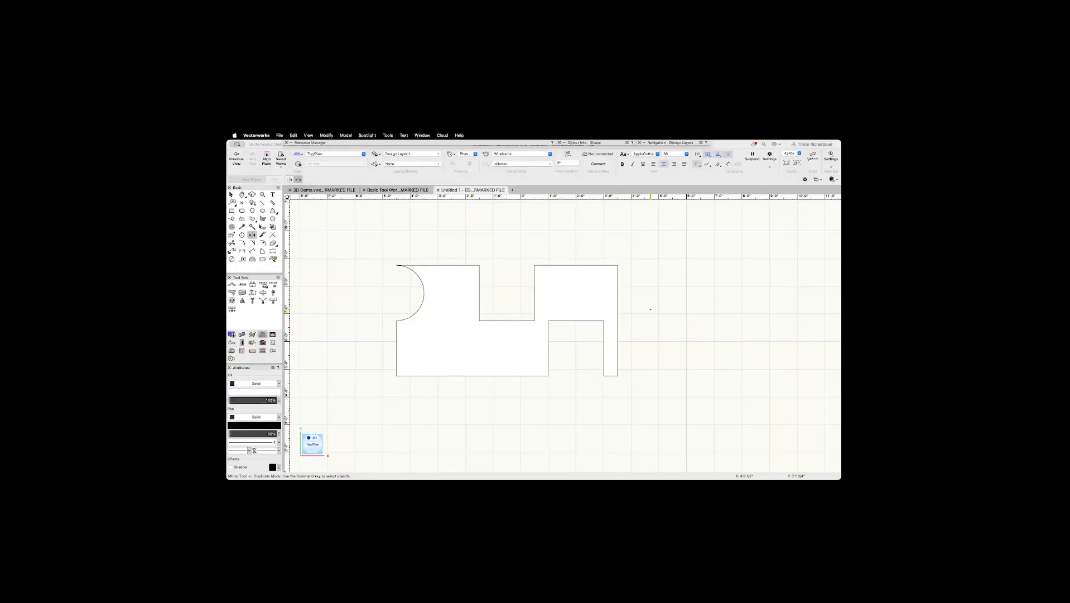
key("x")
left_click(445, 296)
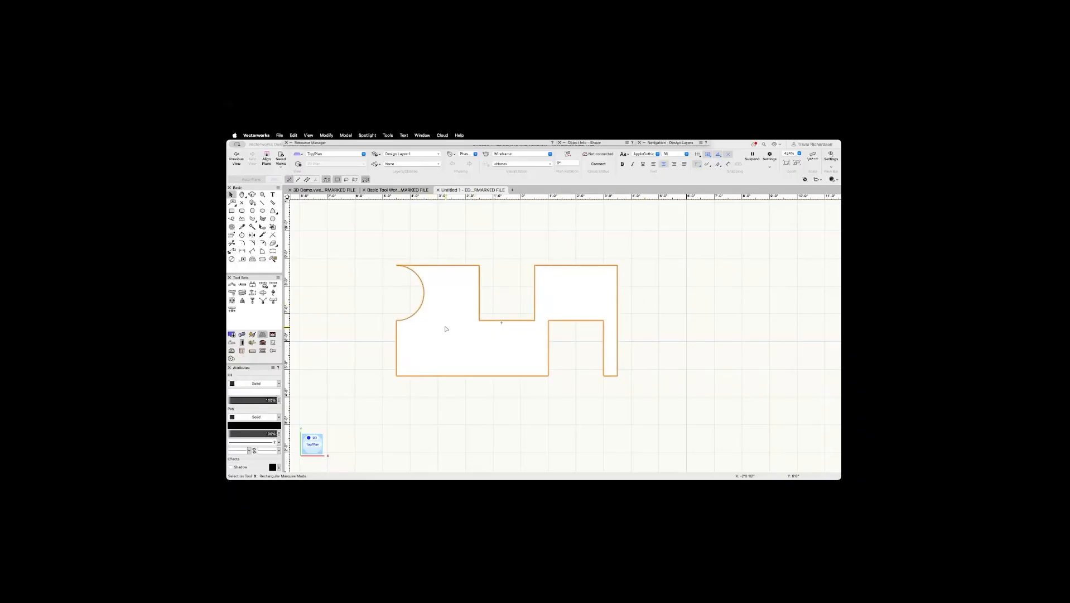
left_click(252, 235)
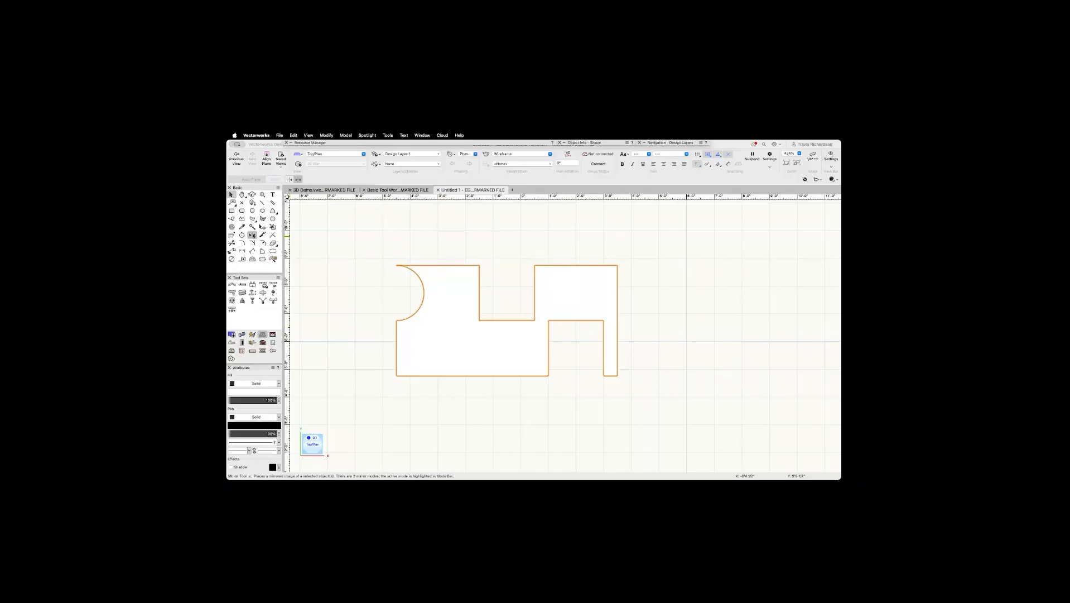
left_click(618, 264)
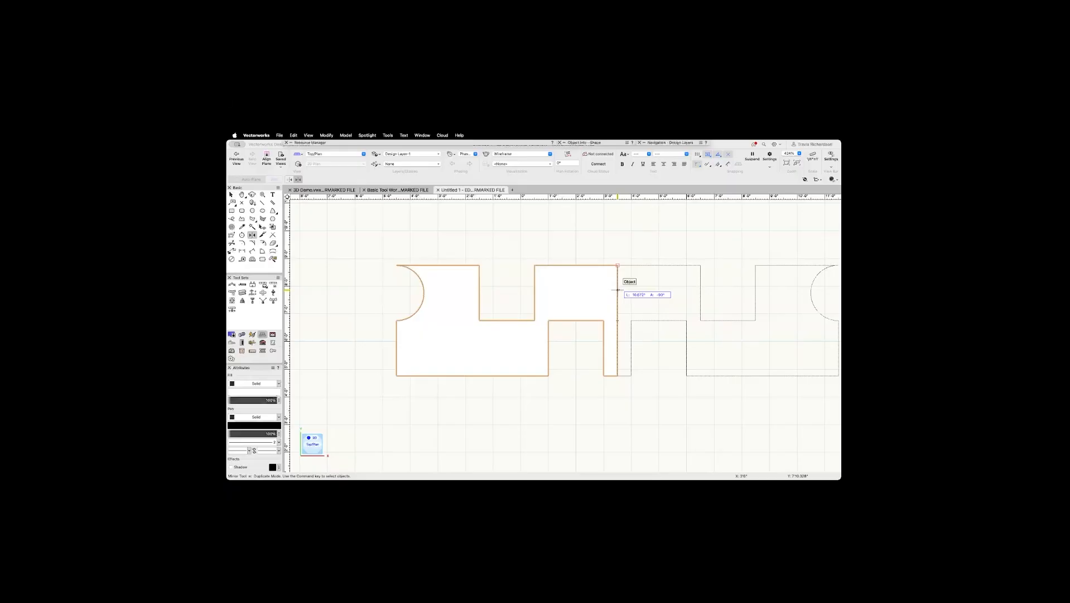
left_click(618, 289)
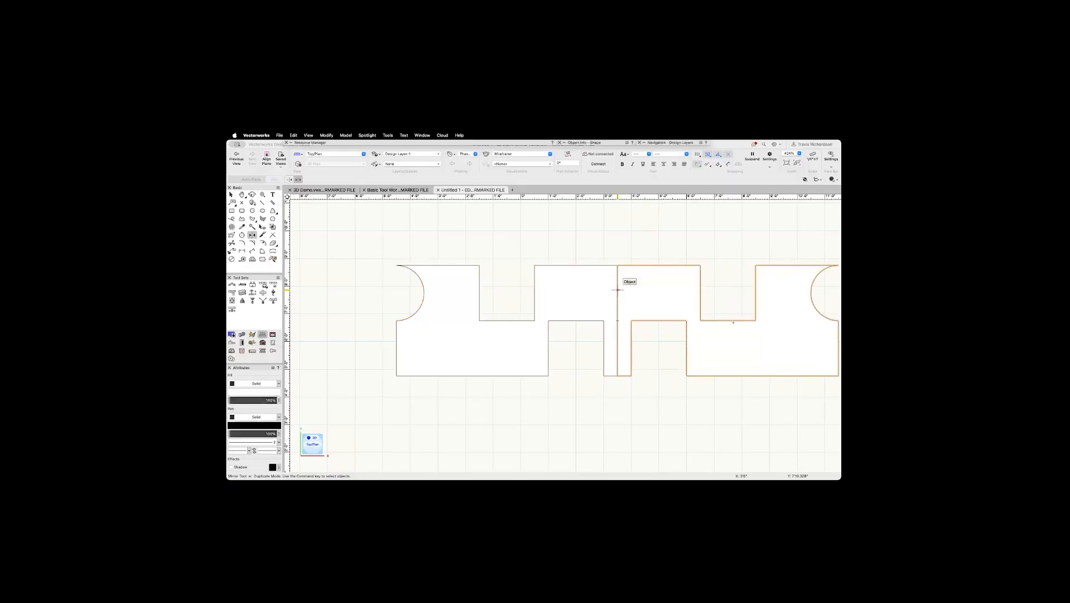
- Mirror a duplicate of the right-hand copy downward across its bottom horizontal edge
mouse_move(638, 380)
middle_mouse_down()
mouse_move(588, 342)
mouse_move(578, 358)
middle_mouse_up()
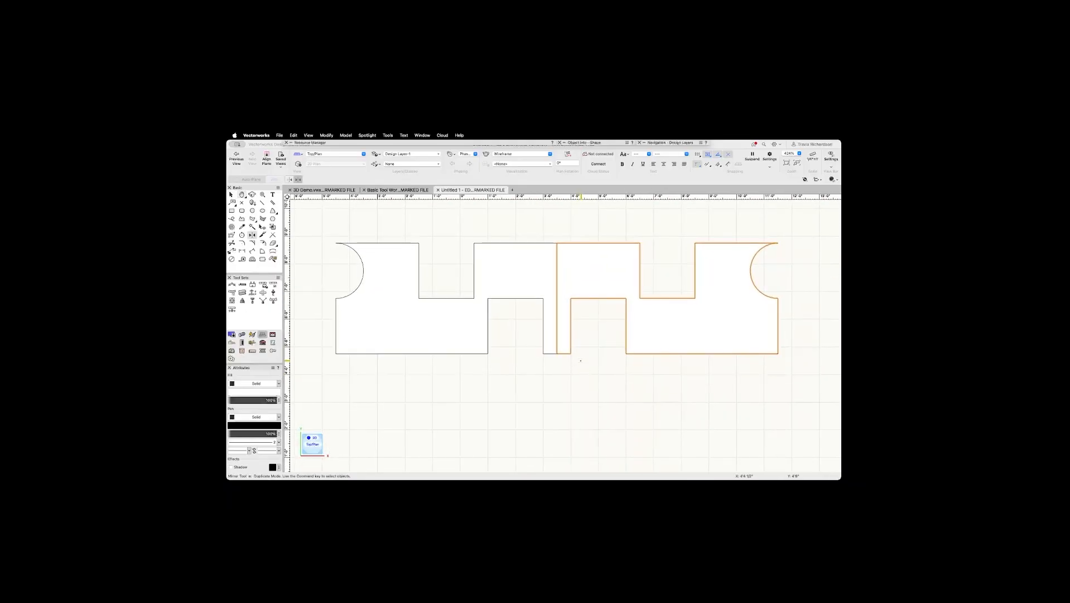
left_click(597, 297)
left_click(778, 353)
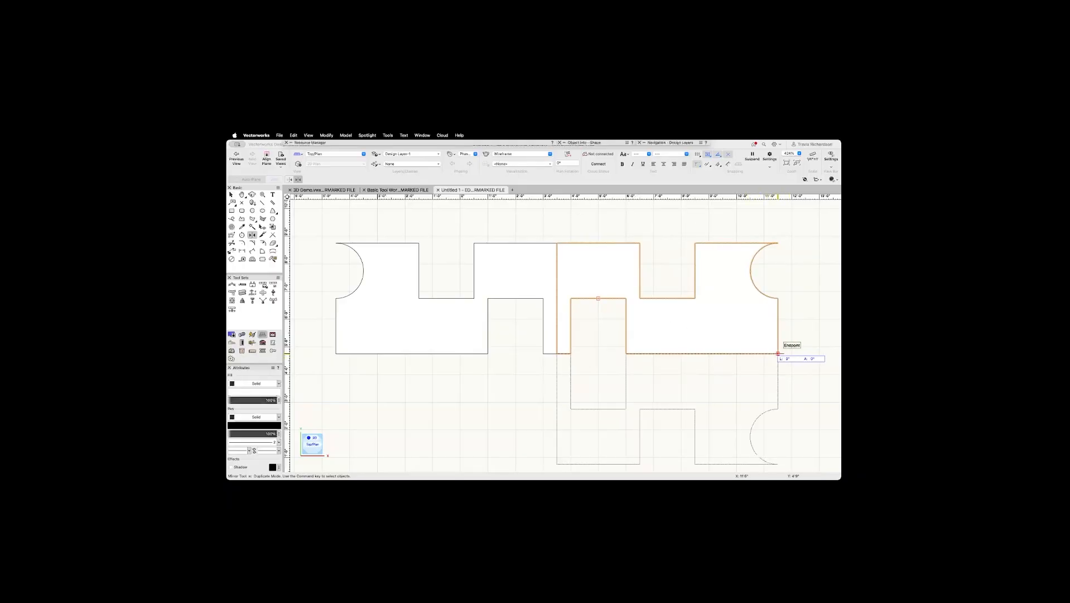
left_click(728, 353)
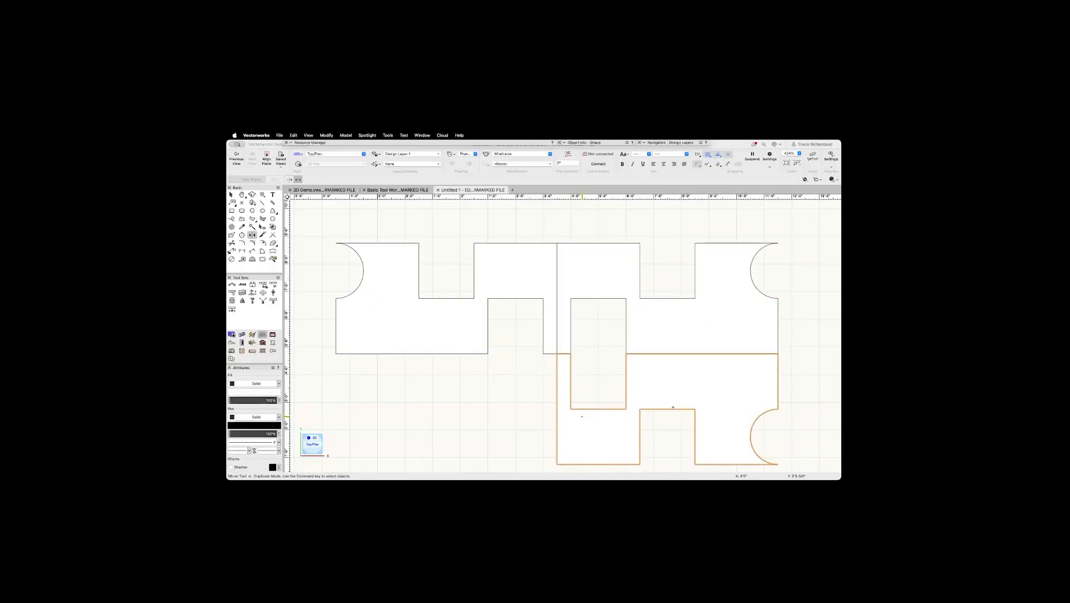
- Mirror a duplicate of the lower-right copy across its left vertical edge to complete the four-part outline, and deselect it
left_click(556, 464)
left_click(557, 435)
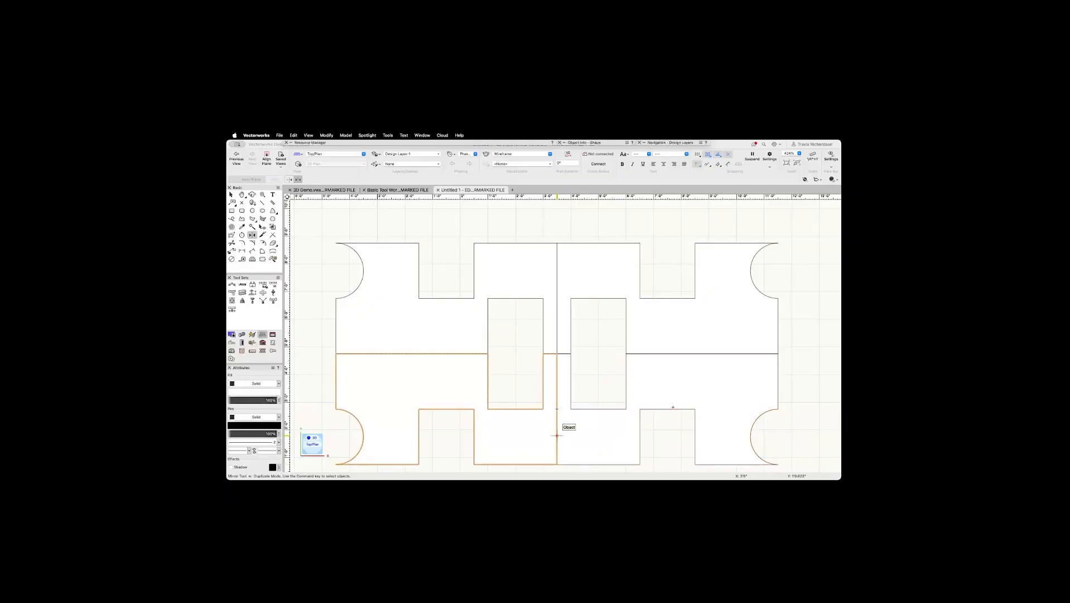
key("x")
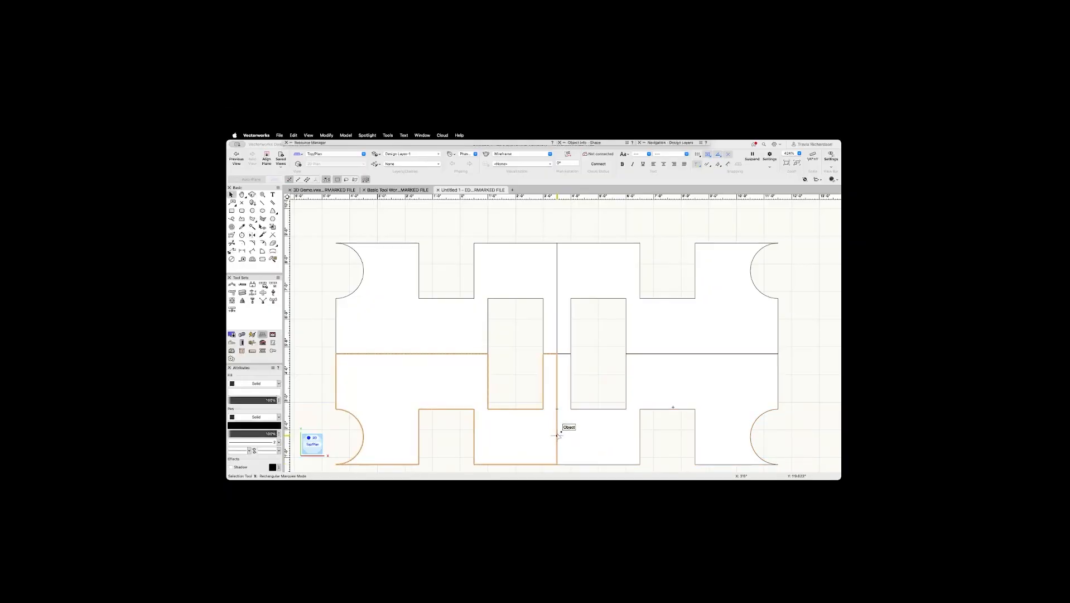
scroll(577, 407, "down", 2)
left_click(579, 453)
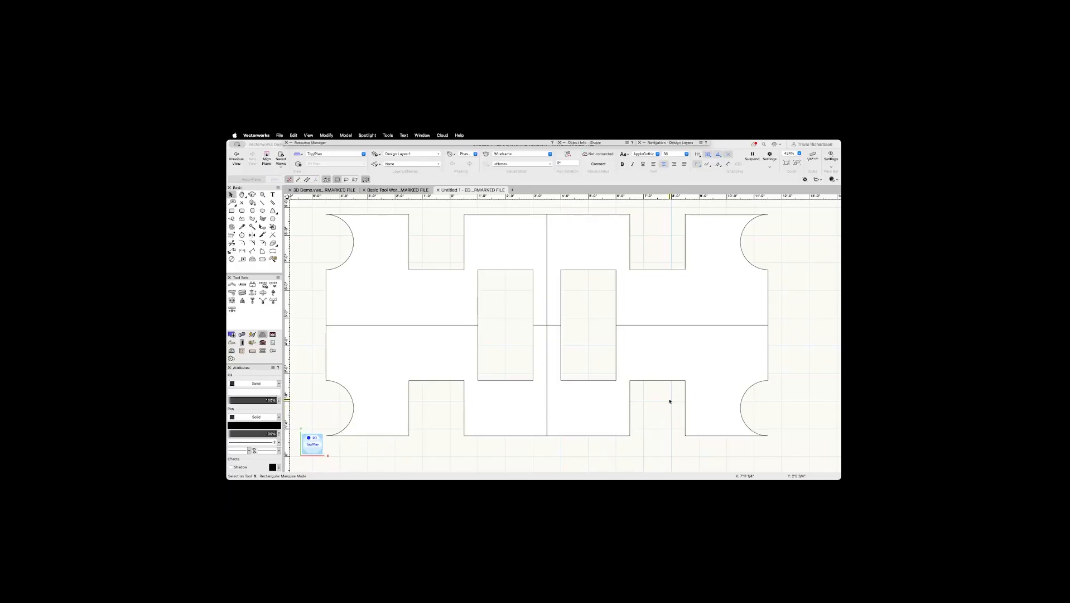
- Select all four mirrored shapes and combine them into a single surface
left_click(683, 358)
left_click(672, 313, "shift")
left_click(573, 274, "shift")
left_click(494, 252, "shift")
left_click(502, 318, "shift")
left_click(428, 365, "shift")
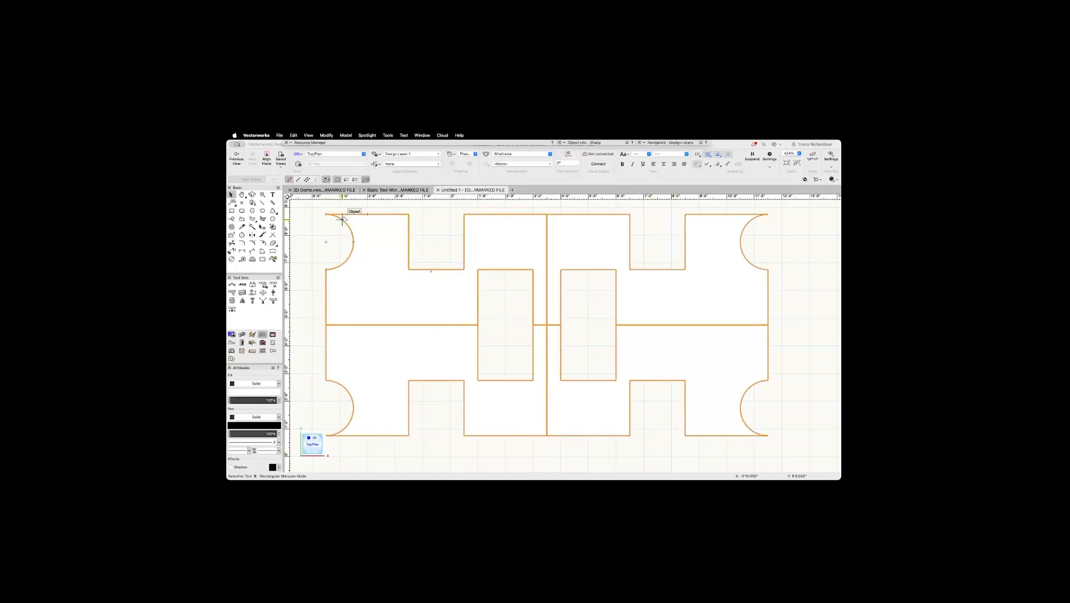
left_click(333, 144)
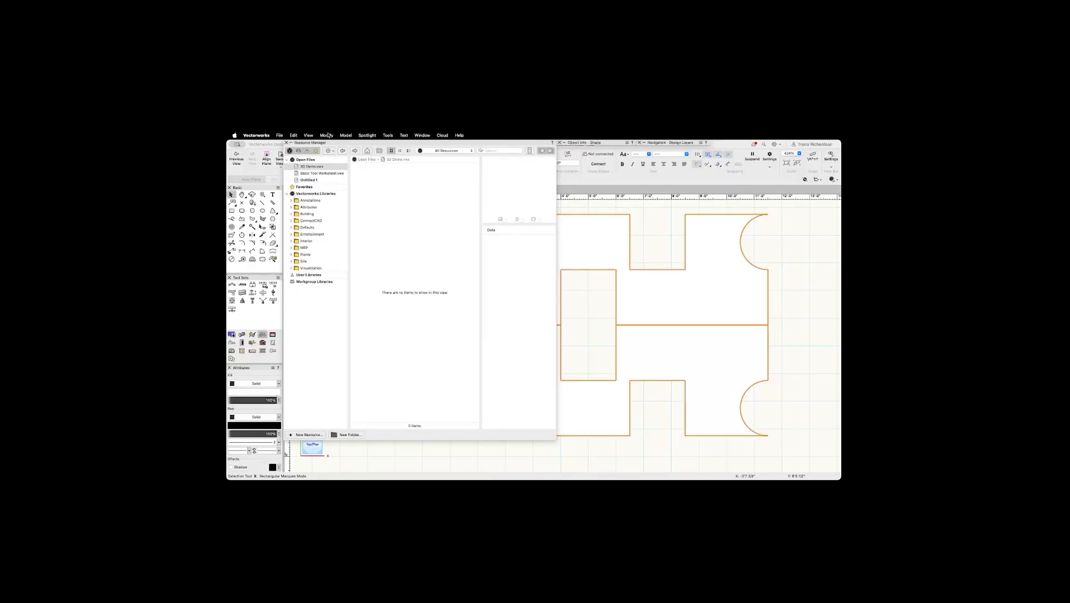
left_click(328, 135)
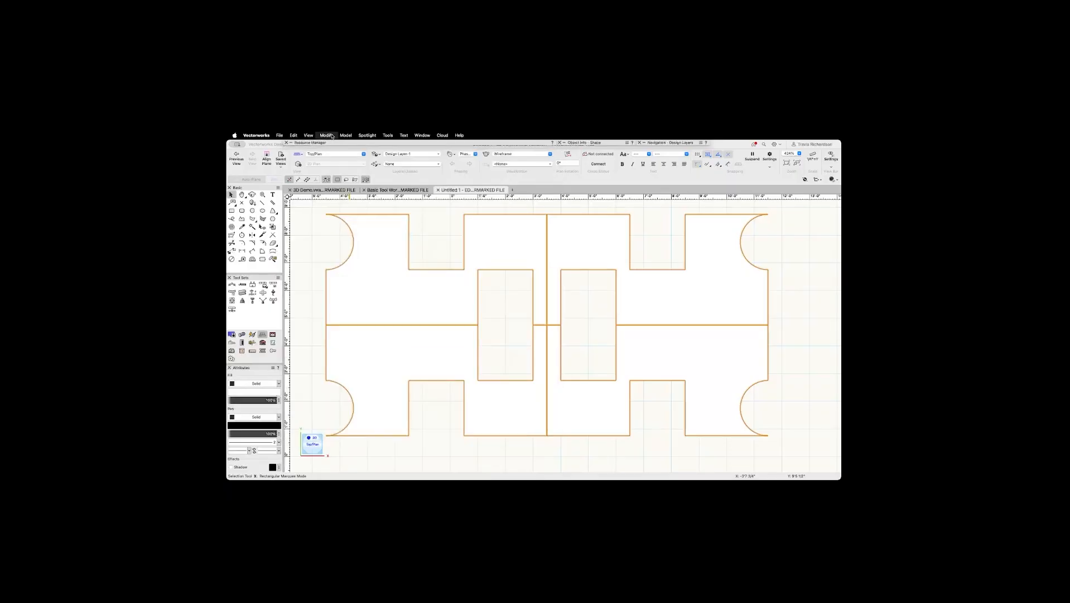
left_click(355, 236)
- Try moving the combined shape straight down, and undo the move
scroll(421, 453, "down", 2)
middle_click_drag(422, 454, 412, 414)
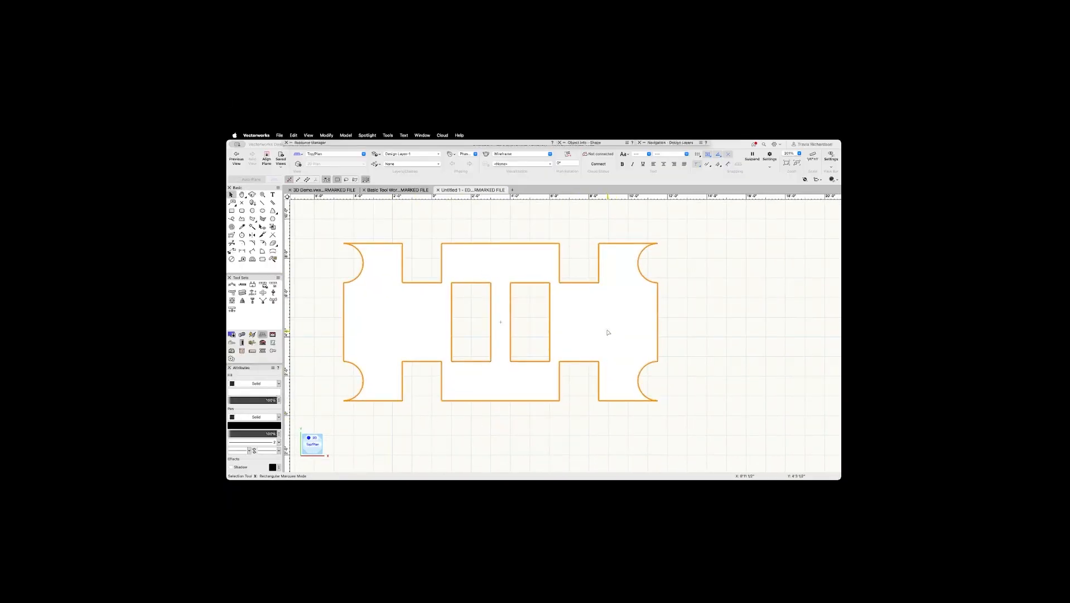
scroll(608, 332, "down", 3)
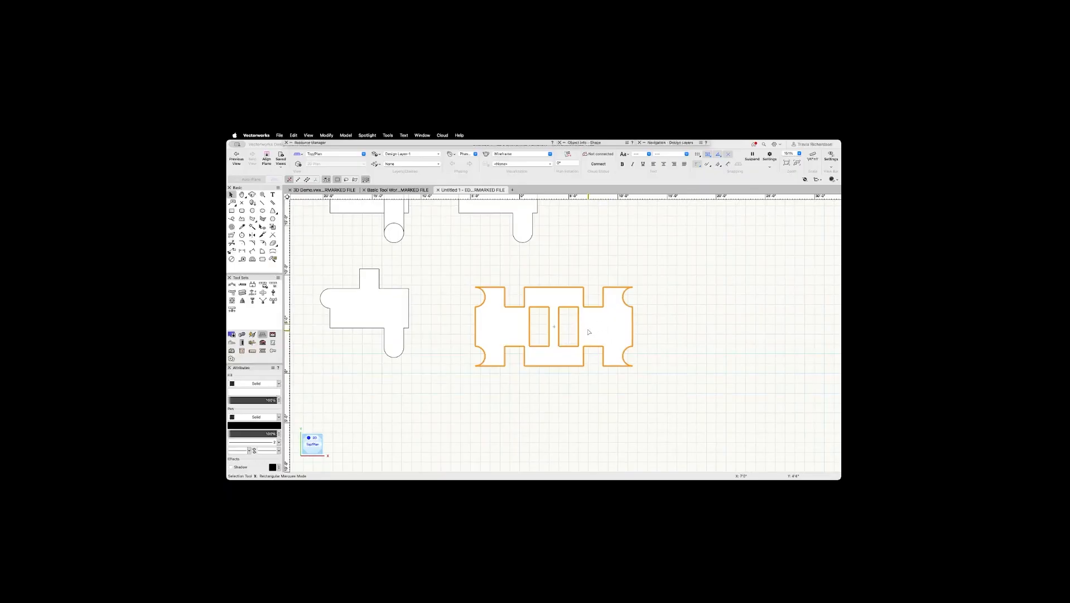
left_click_drag(590, 327, 591, 412)
scroll(590, 411, "down", 1)
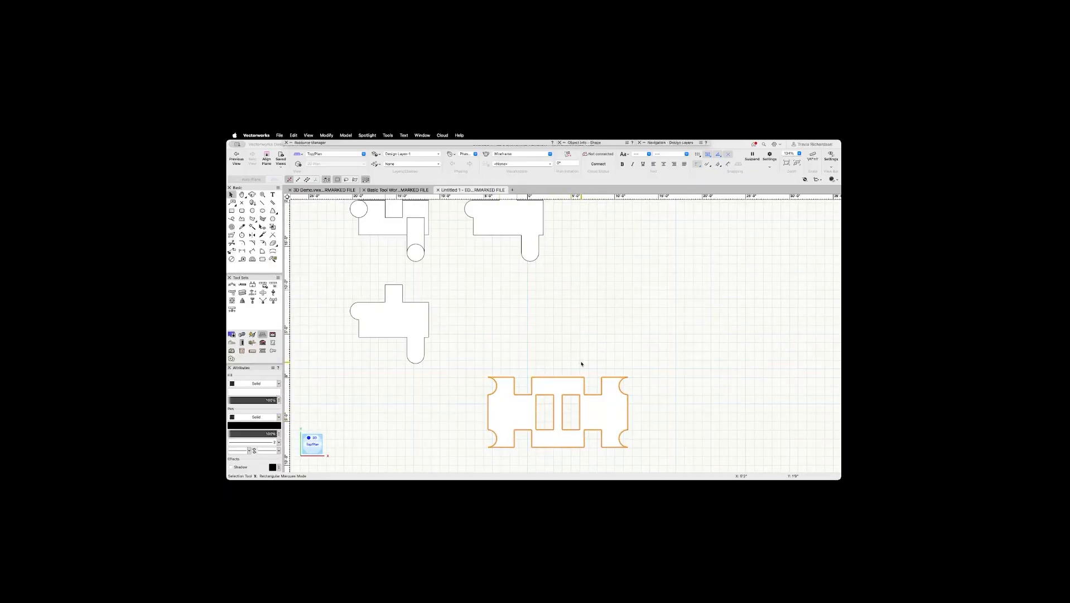
scroll(588, 358, "up", 1)
key("super+z")
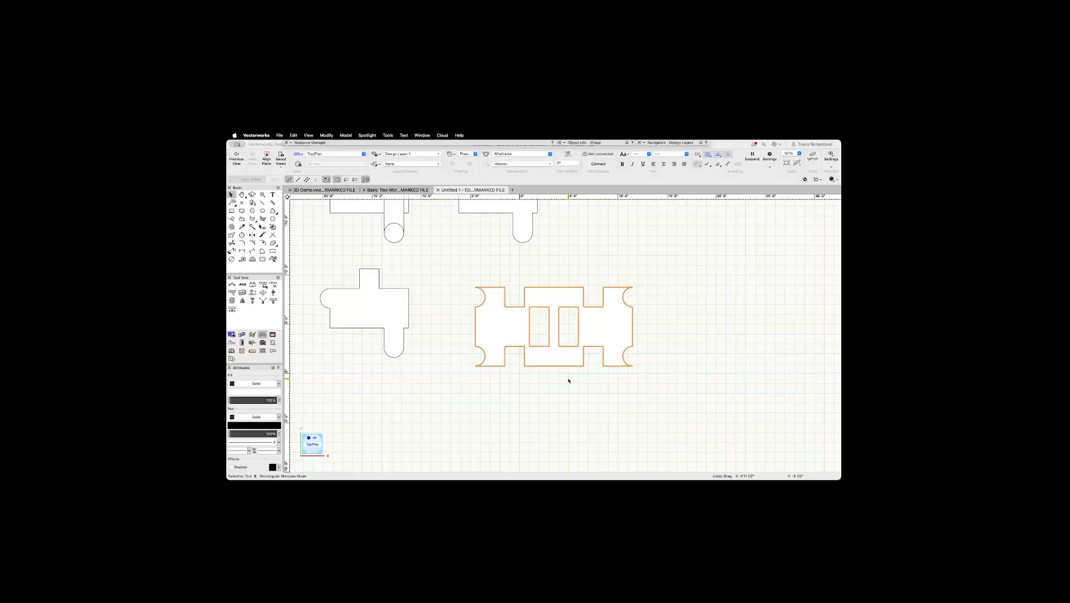
- Trim the inner arcs off the lower and left circles with the Trim tool, leaving only their outward-facing halves
scroll(569, 381, "up", 3)
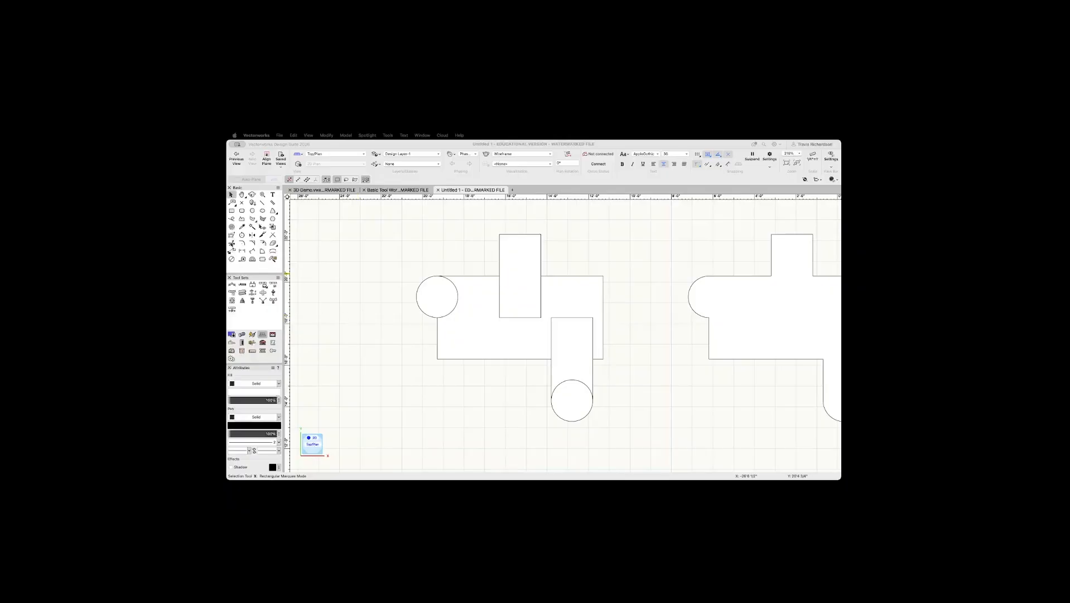
left_click(334, 250)
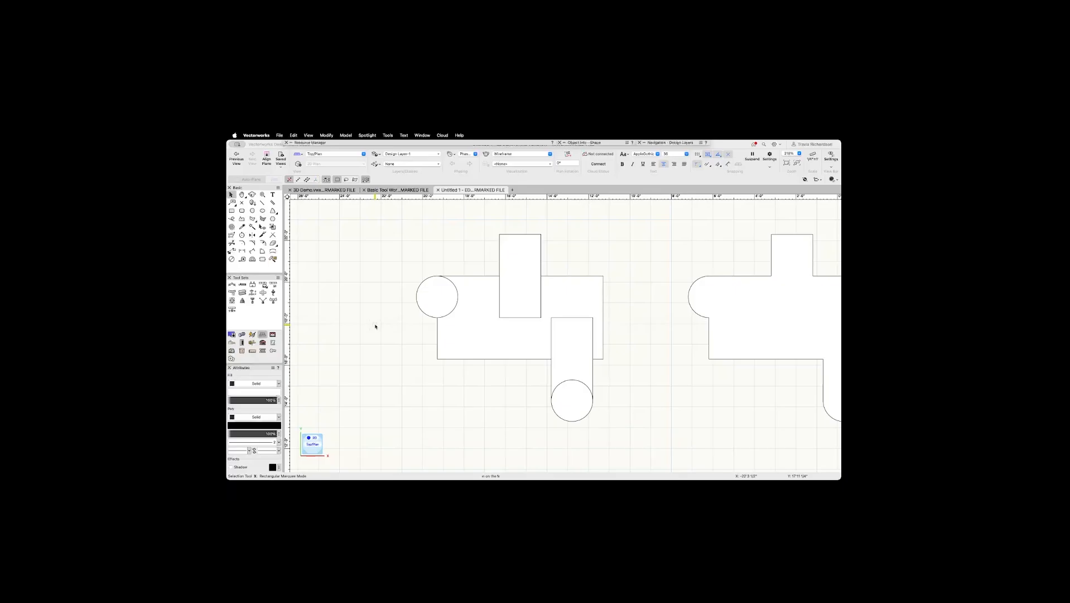
key("u")
left_click(231, 242)
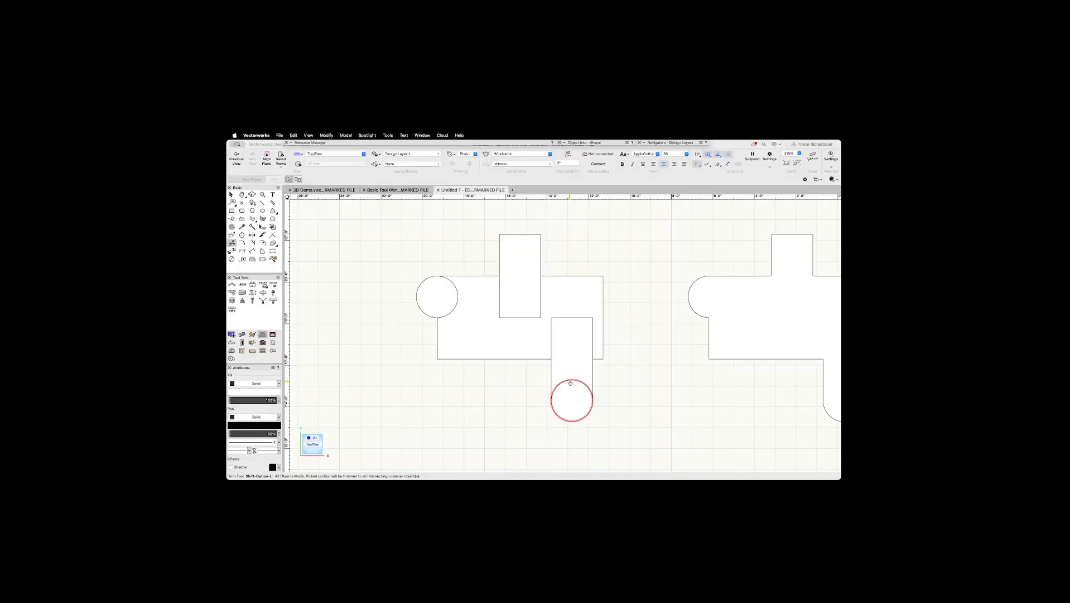
left_click(572, 423)
key("super+z")
left_click(571, 381)
left_click(458, 299)
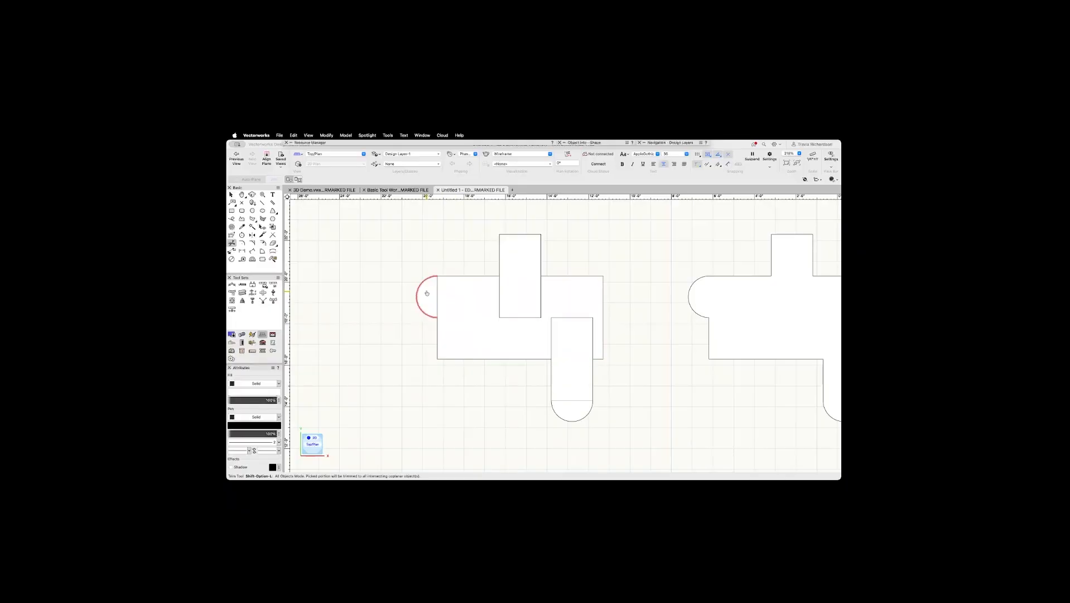
- Trim the parts of the two small rectangles overlapping the large rectangle, and check that the large rectangle is still a separate object
left_click(517, 318)
left_click(573, 319)
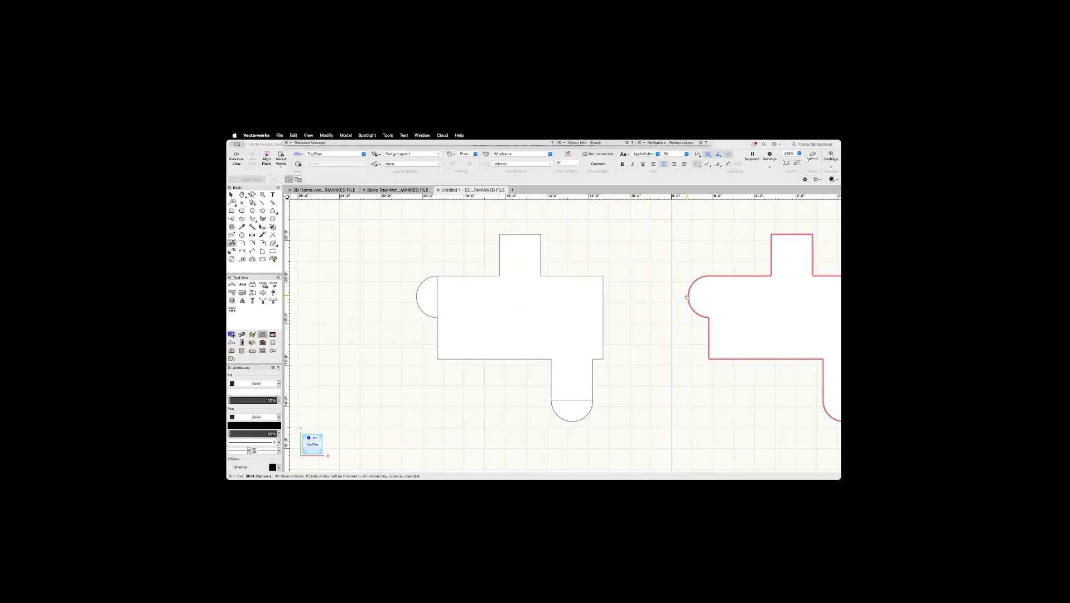
key("x")
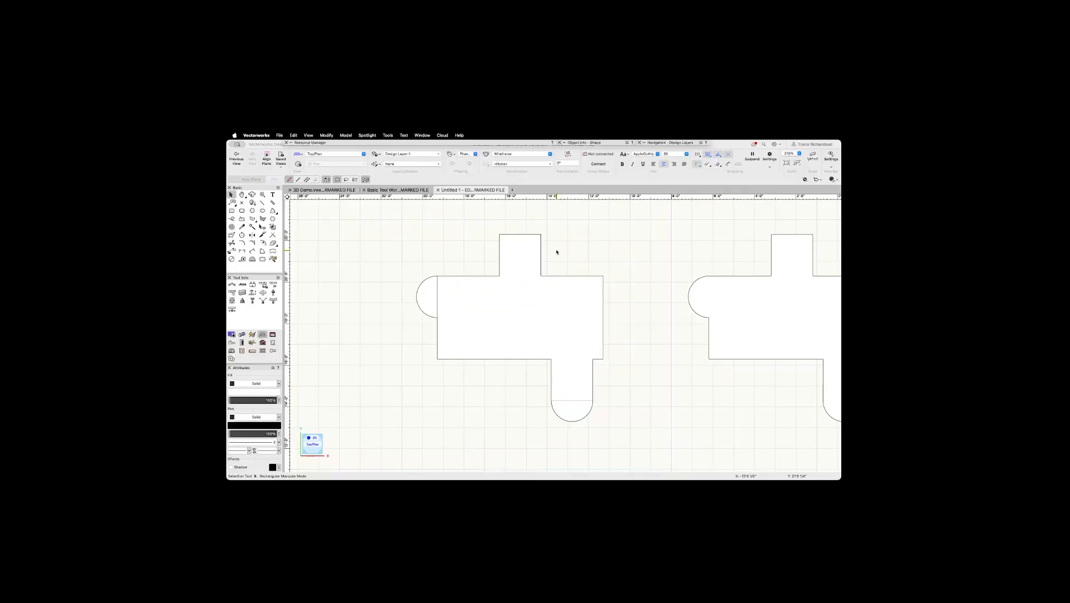
left_click(461, 335)
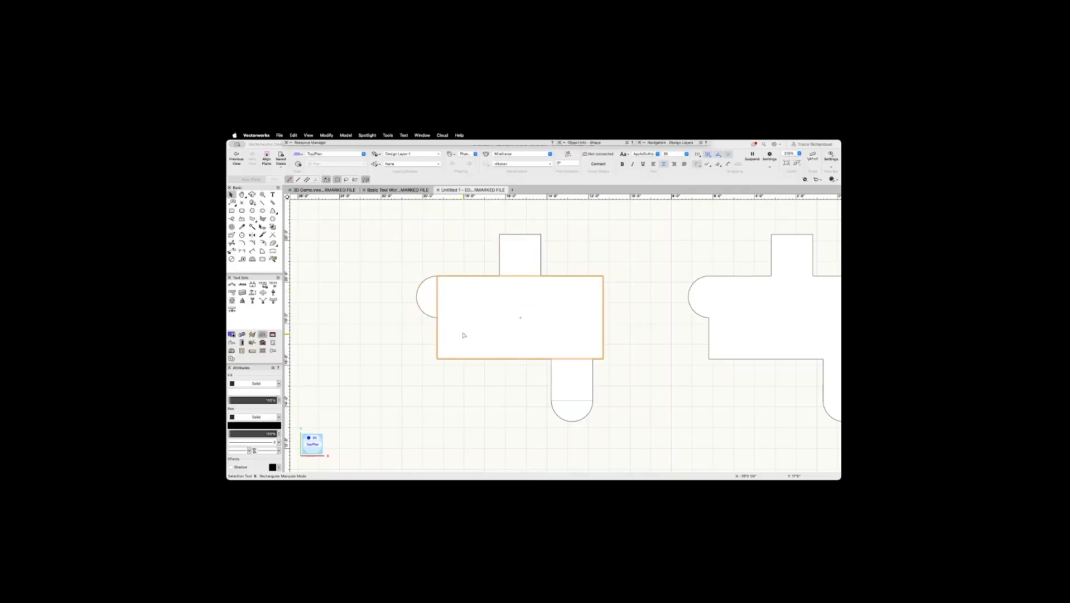
left_click(410, 397)
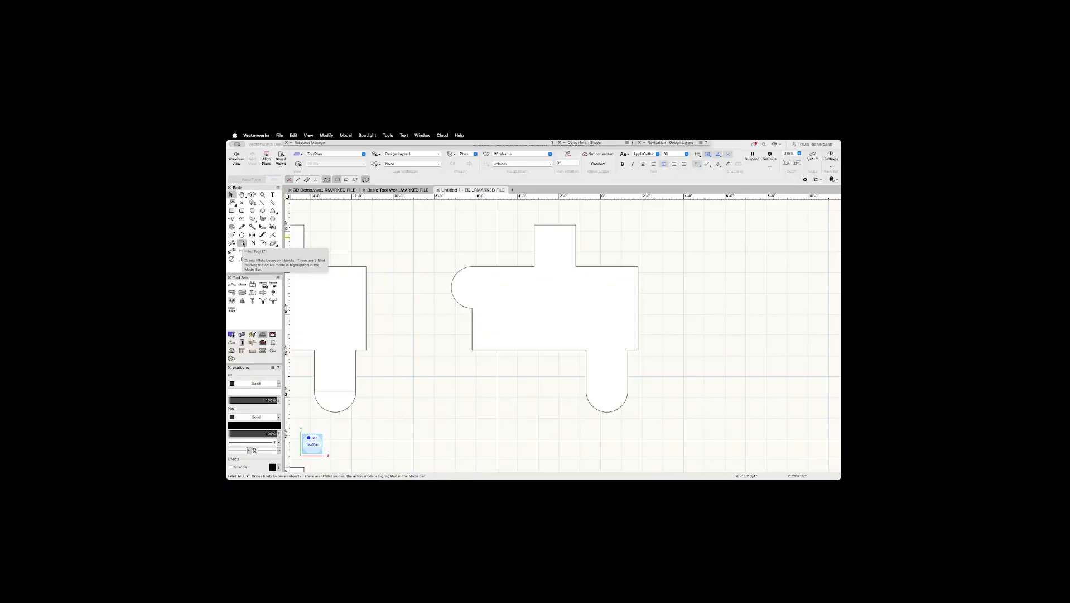
- Fillet the upper tab's two outer corners and its right inner corner on the combined shape, using the Fillet tool's Trim mode
left_click(243, 244)
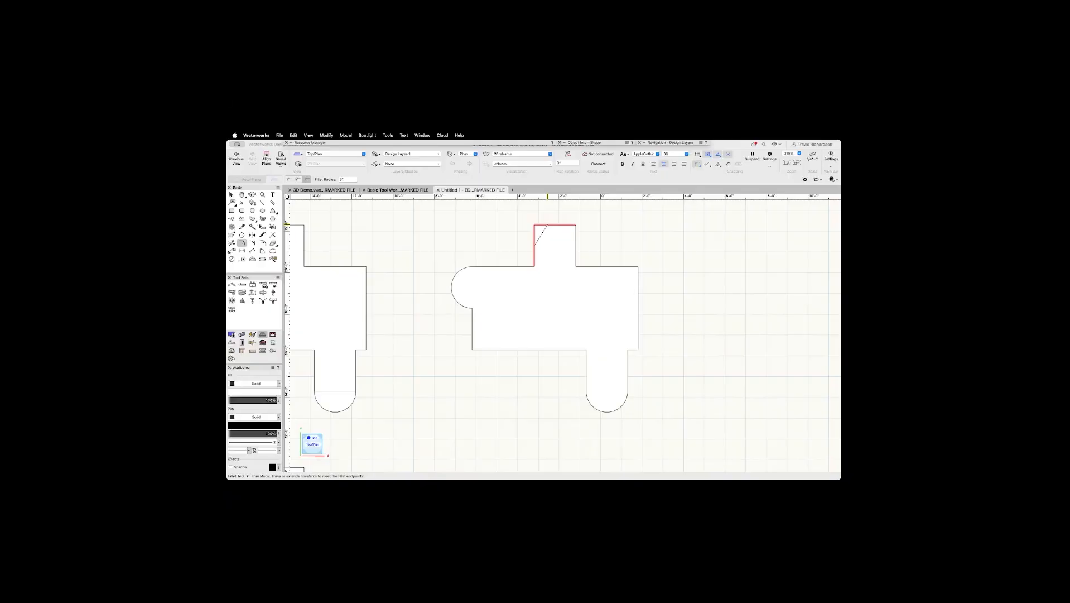
key("space")
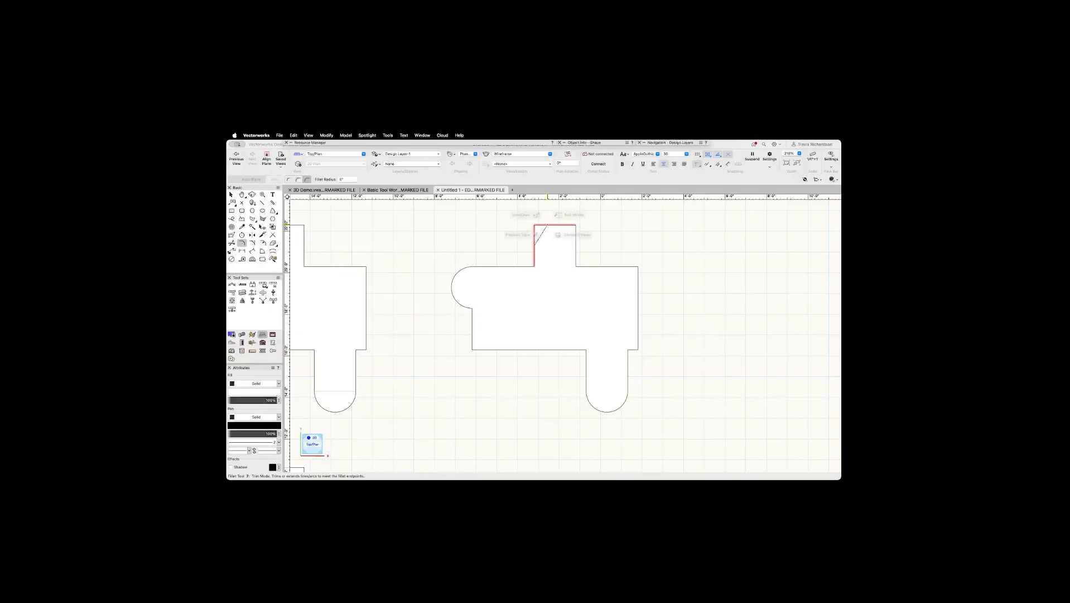
left_click(535, 243)
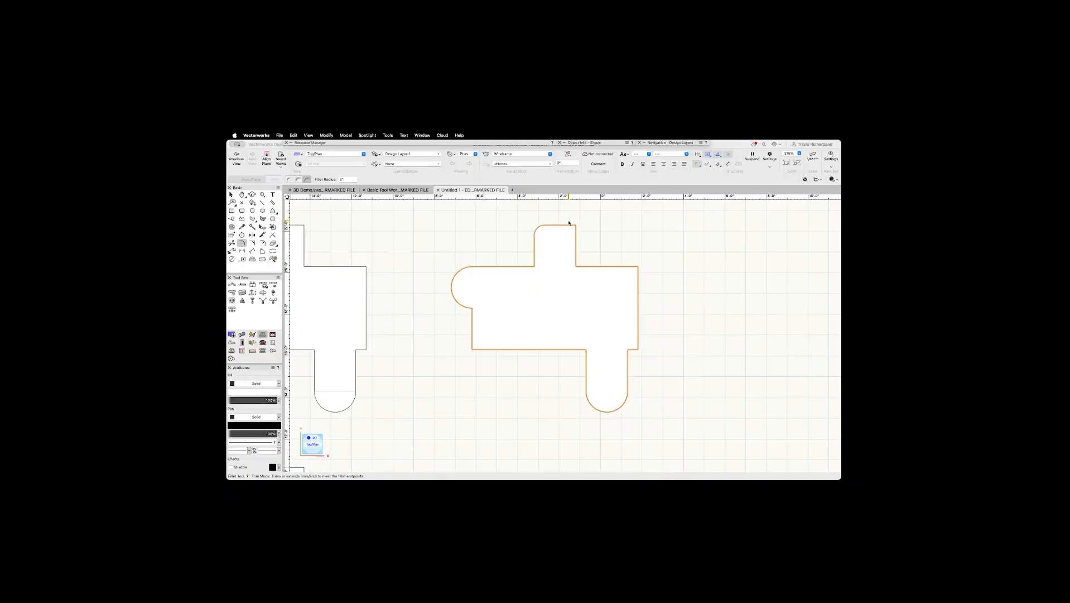
left_click(566, 224)
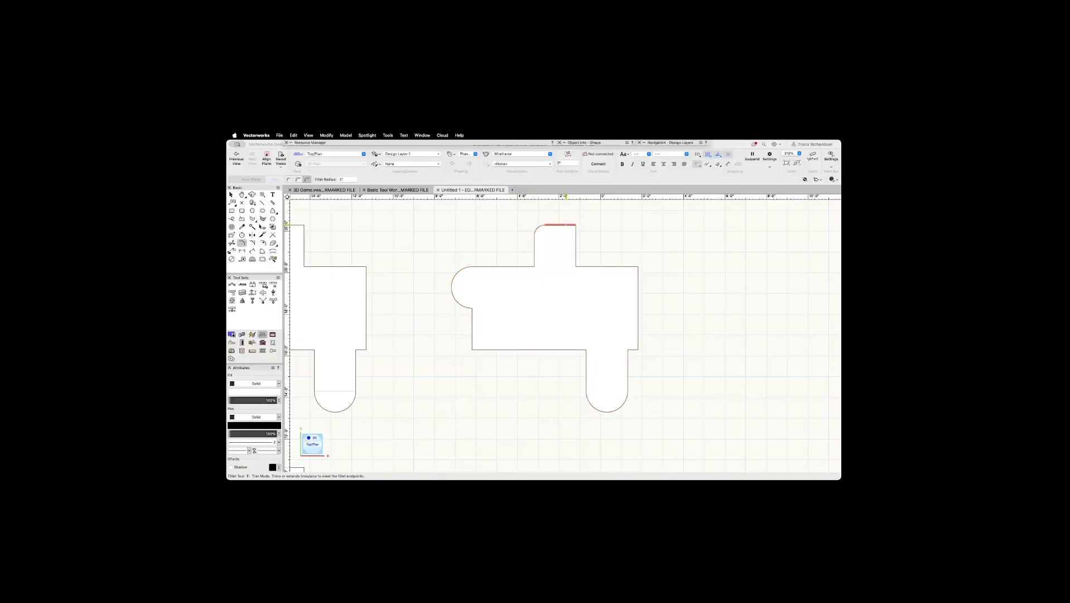
left_click(575, 240)
left_click(575, 256)
left_click(592, 267)
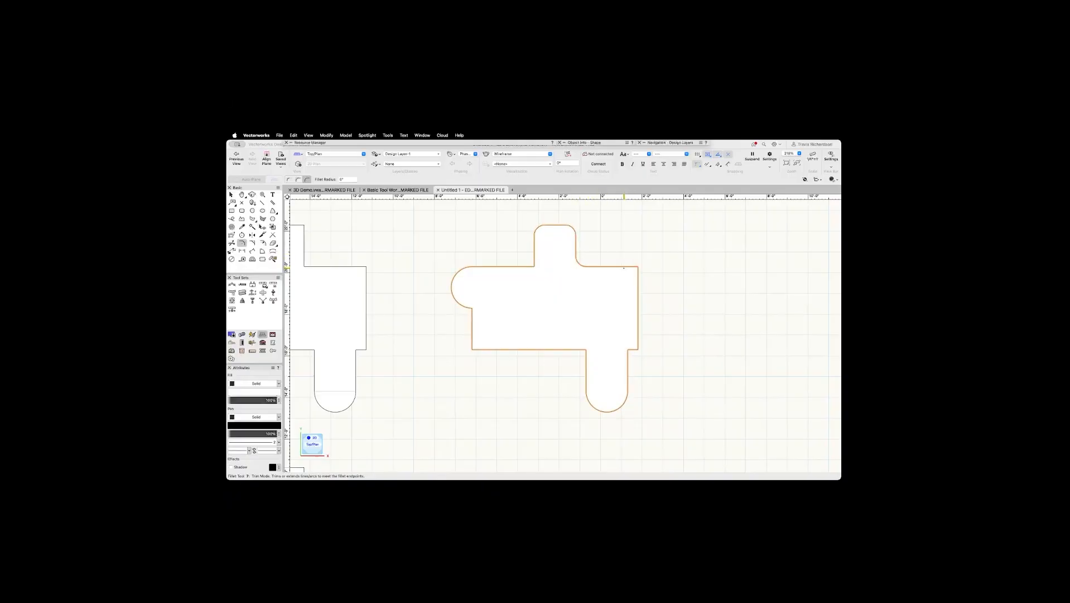
- Fillet the large body's two right corners and the inner corner where its lower edge meets the lower leg
left_click(625, 267)
left_click(639, 284)
left_click(638, 342)
left_click(633, 349)
left_click(586, 362)
left_click(567, 349)
- Fillet the body's lower-left corner and the inner corner left of the upper tab, and deselect the shape
left_click(494, 349)
left_click(471, 332)
left_click(522, 266)
left_click(534, 254)
key("x")
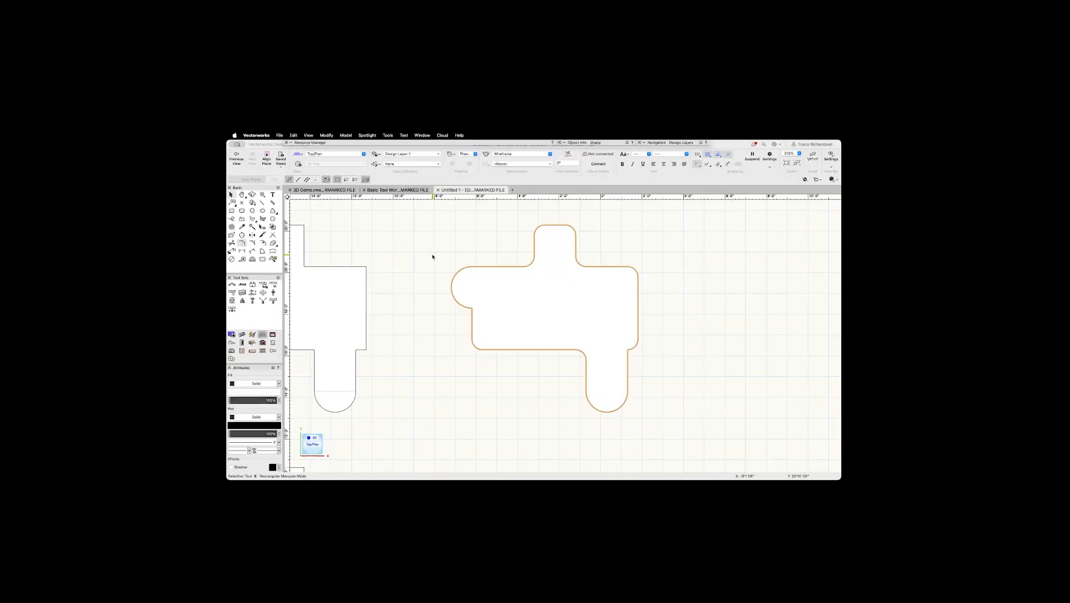
left_click(443, 240)
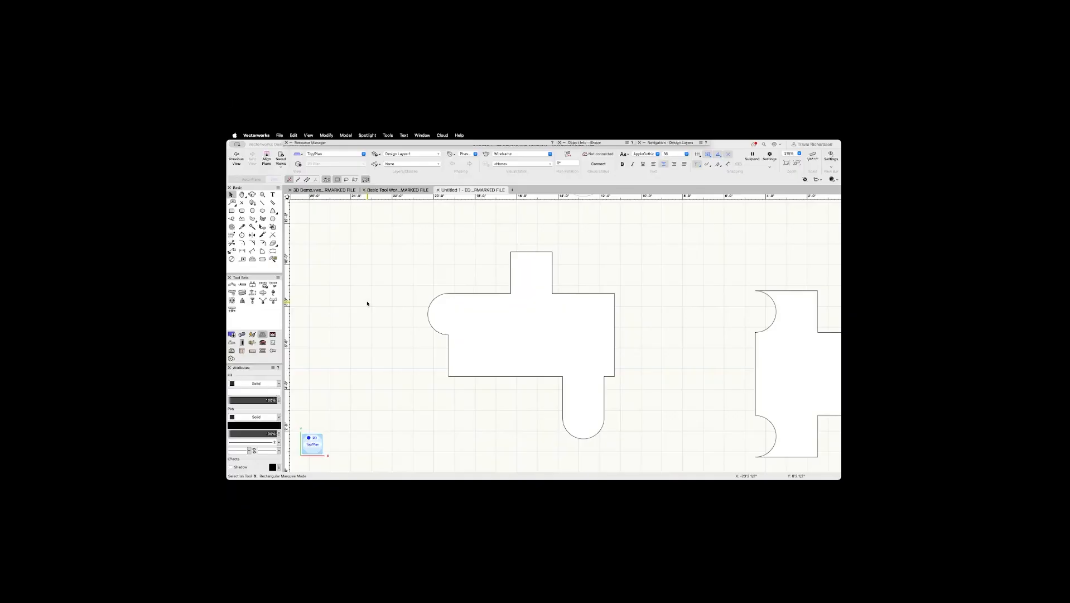
key("space")
left_click(567, 302)
left_click(664, 370)
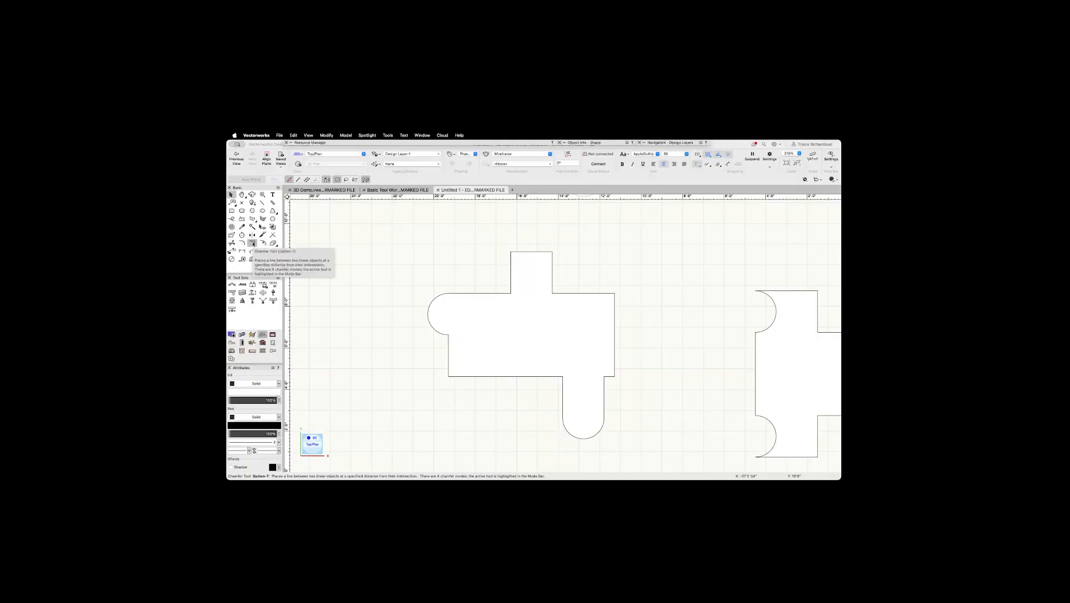
- Chamfer the upper tab's two outer corners and its right inner corner on the unfilleted copy, using the Chamfer tool's Trim mode
left_click(252, 244)
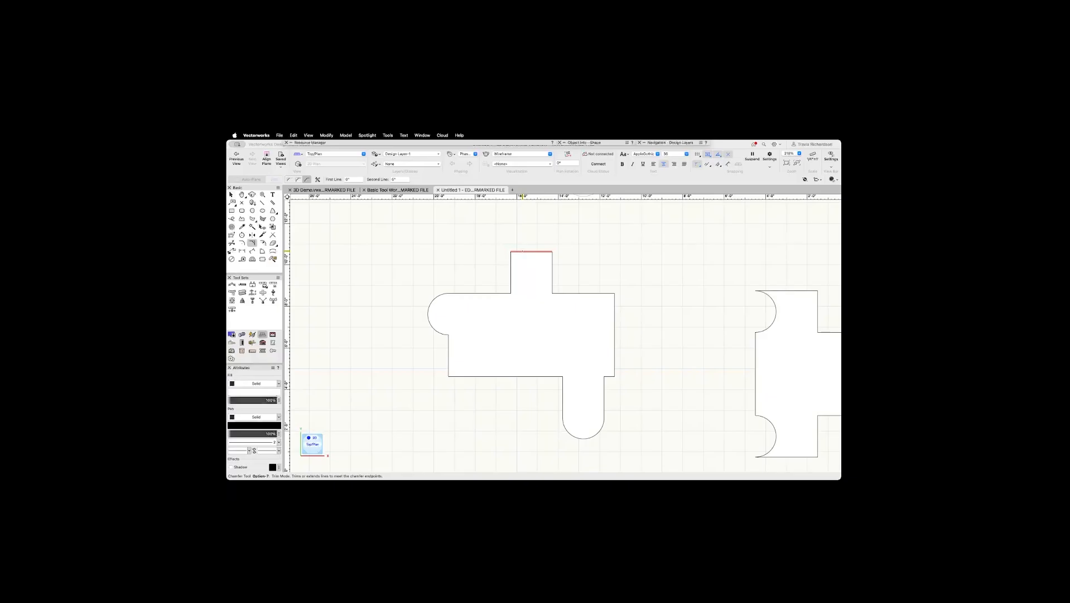
left_click(522, 251)
left_click(553, 277)
left_click(518, 254)
left_click(554, 287)
left_click(595, 294)
- Chamfer the copy's two right body corners and the inner corner between its lower edge and the lower leg
left_click(602, 294)
left_click(614, 335)
left_click(610, 376)
left_click(563, 385)
left_click(562, 385)
left_click(552, 377)
- Chamfer the copy's lower-left body corner and the inner corner left of the upper tab
left_click(469, 376)
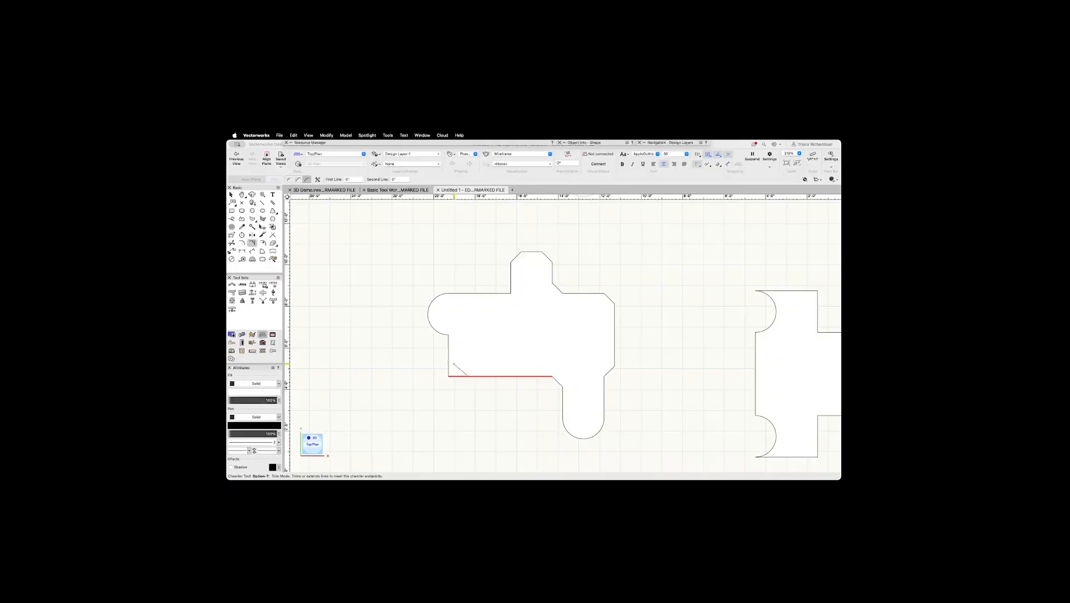
left_click(450, 360)
left_click(502, 292)
left_click(511, 277)
key("x")
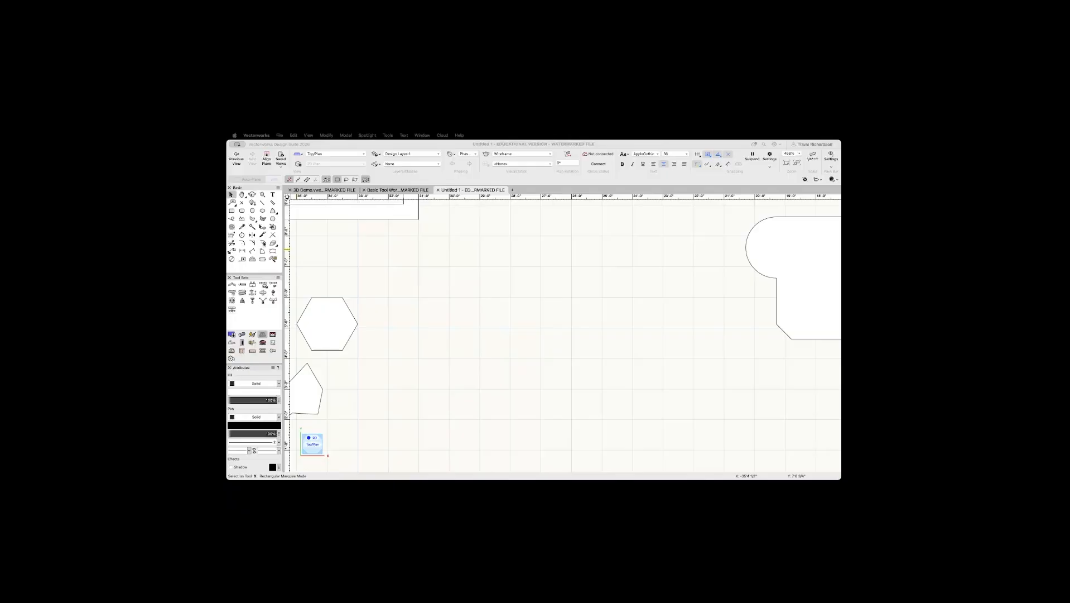
left_click(263, 243)
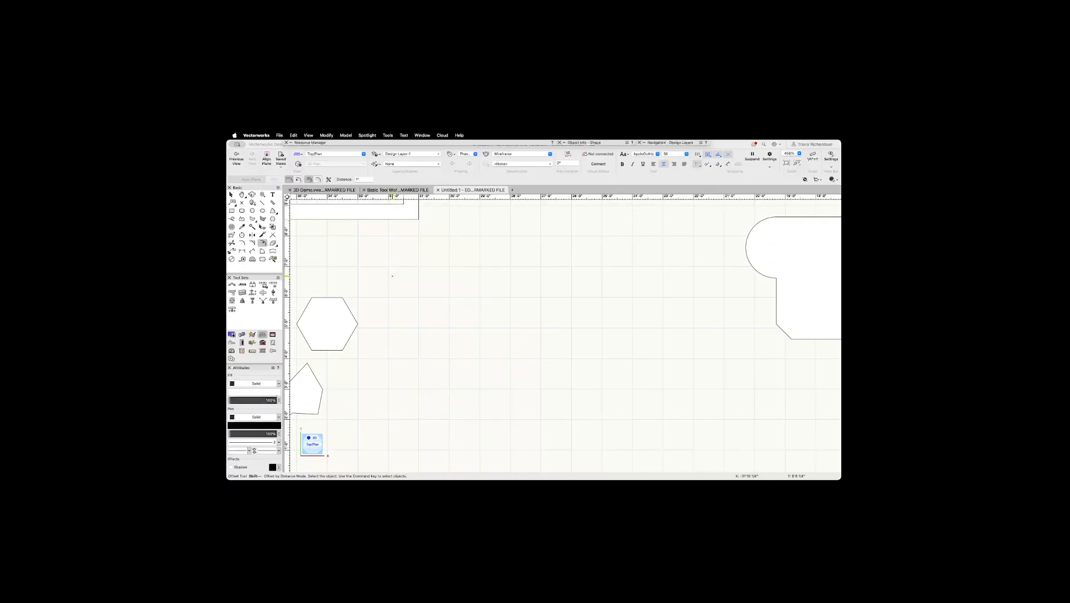
key("4")
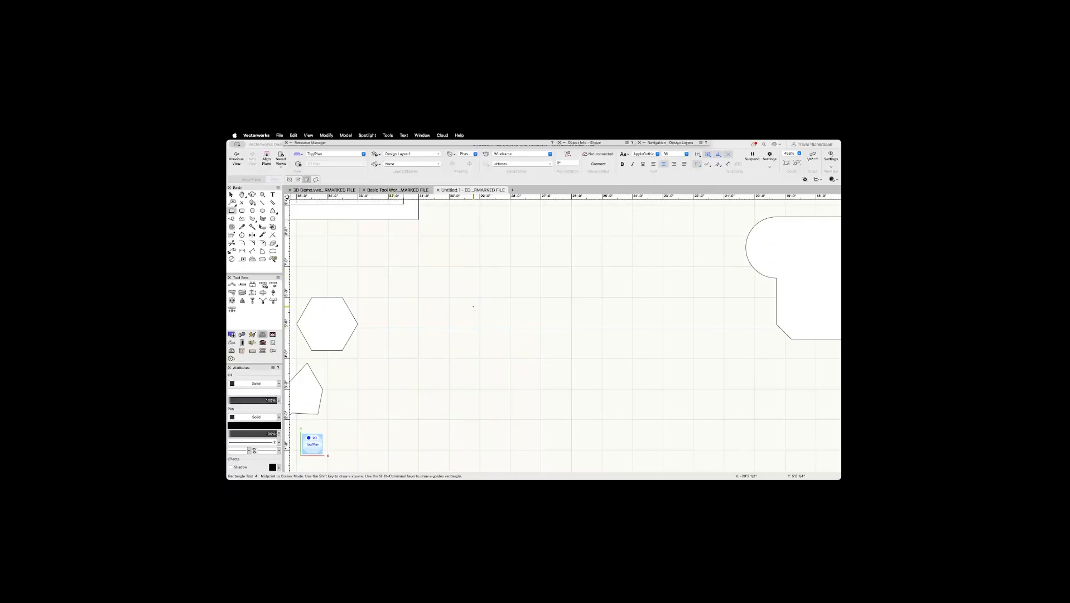
left_click(471, 305)
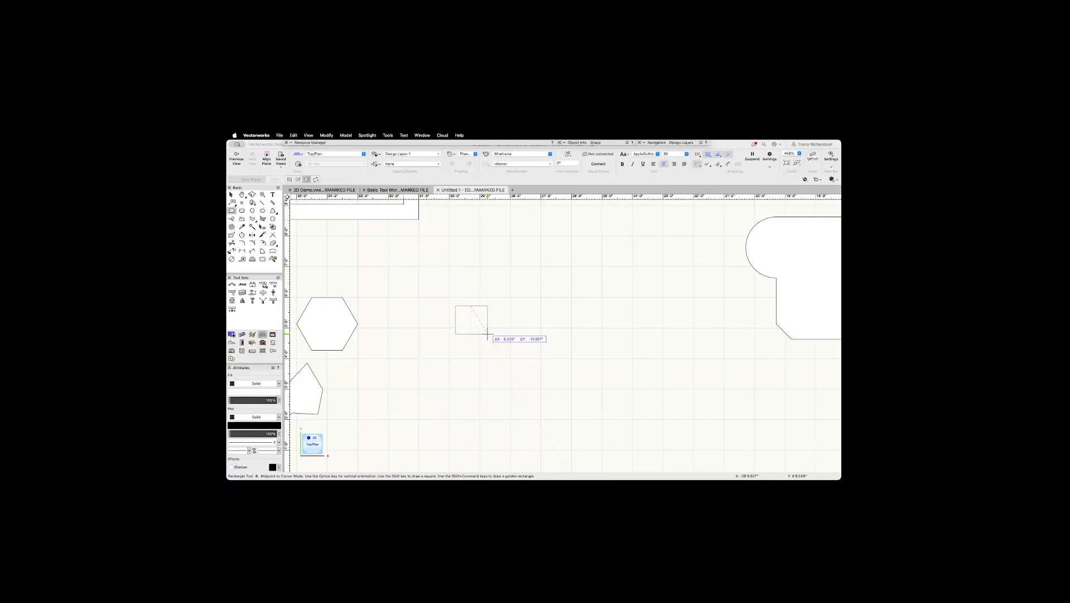
key("Tab")
type("2'")
key("Tab")
type("2")
key("Tab")
key("Tab")
key("Tab")
key("Tab")
key("Tab")
key("Tab")
type("2'")
key("Return")
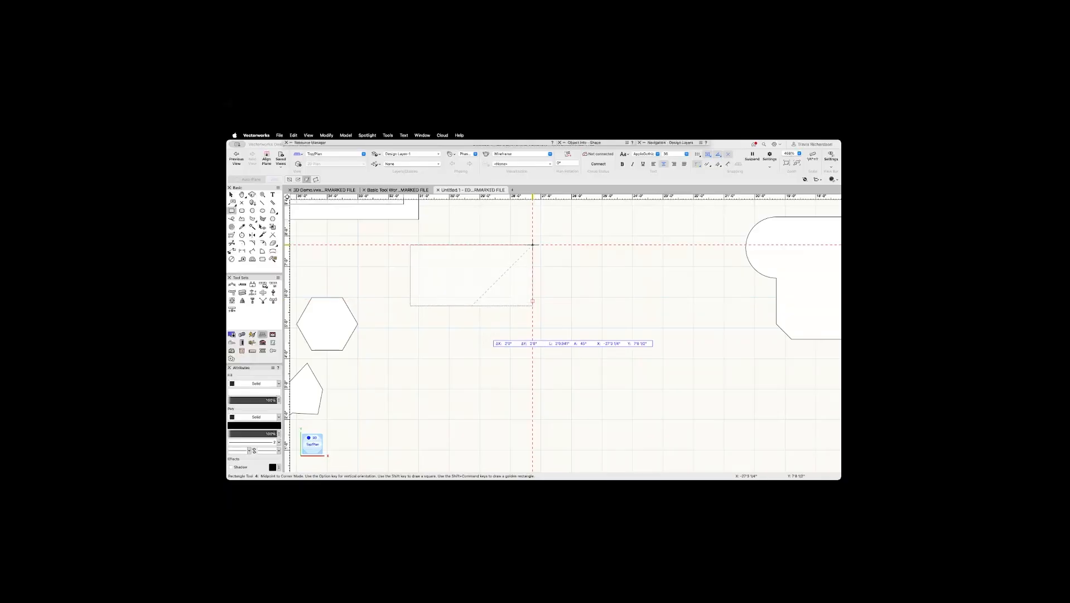
key("Tab")
key("Escape")
key("Escape")
key("Escape")
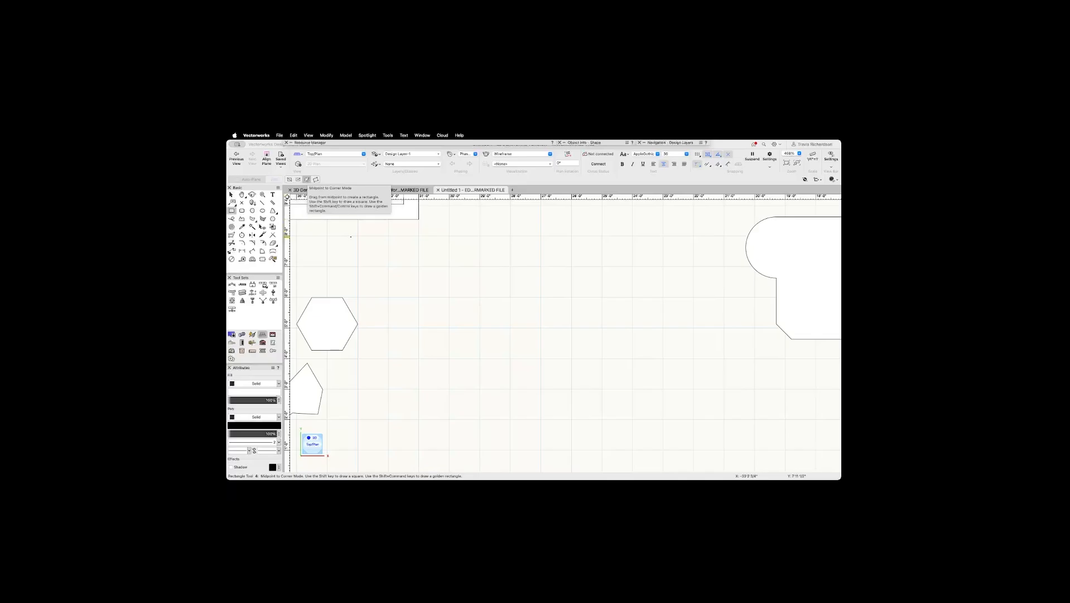
- Draw a 2' by 2' square in Corner to Corner mode in the empty area between the hexagon and the chamfered shape
left_click(289, 179)
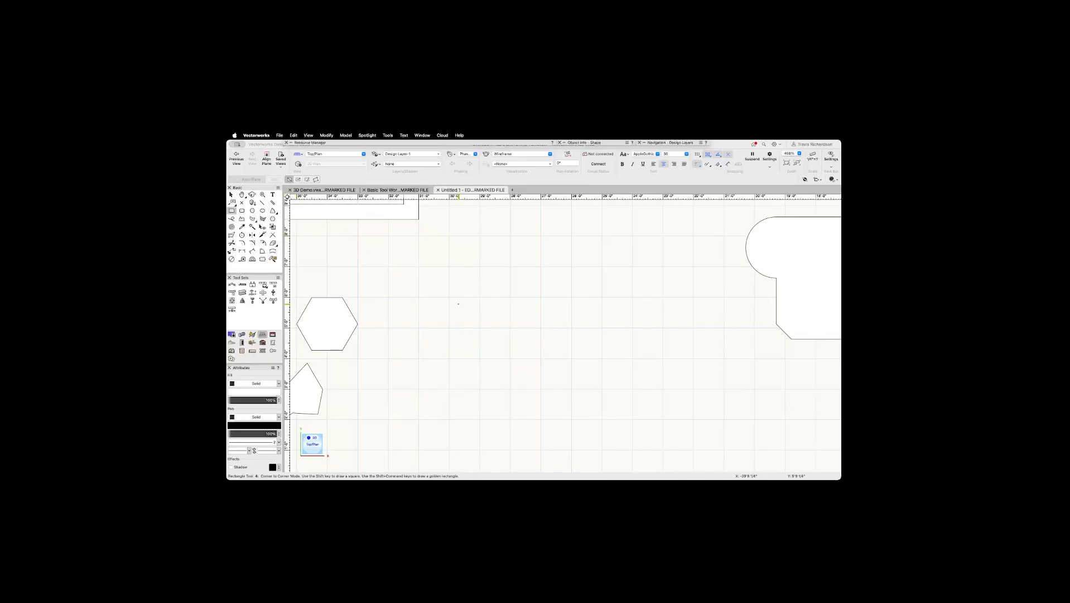
left_click(488, 295)
key("Tab")
type("2'")
key("Tab")
type("2'")
key("Tab")
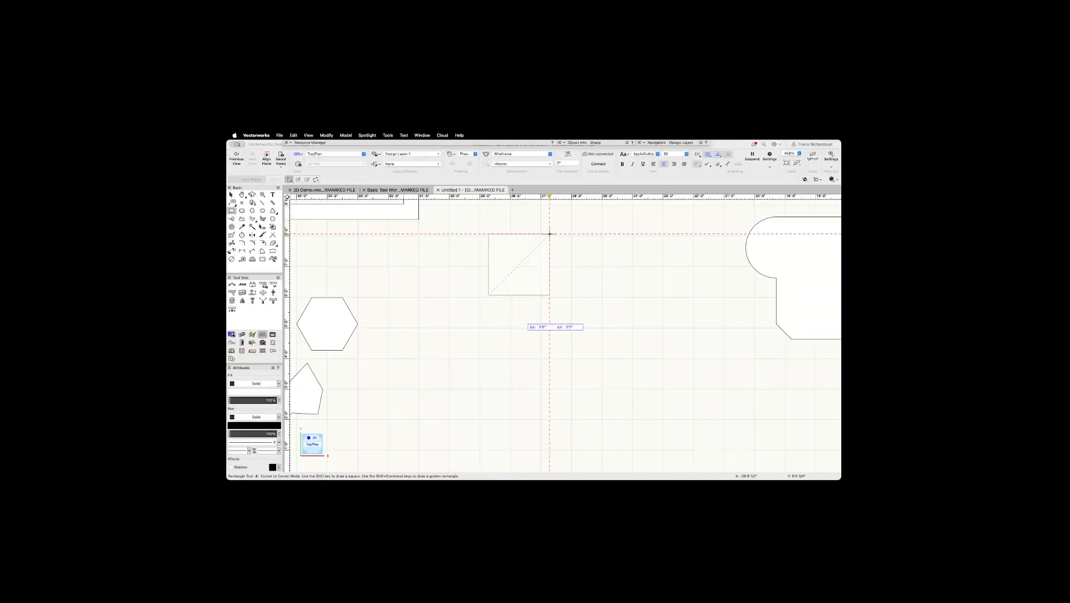
left_click(549, 233)
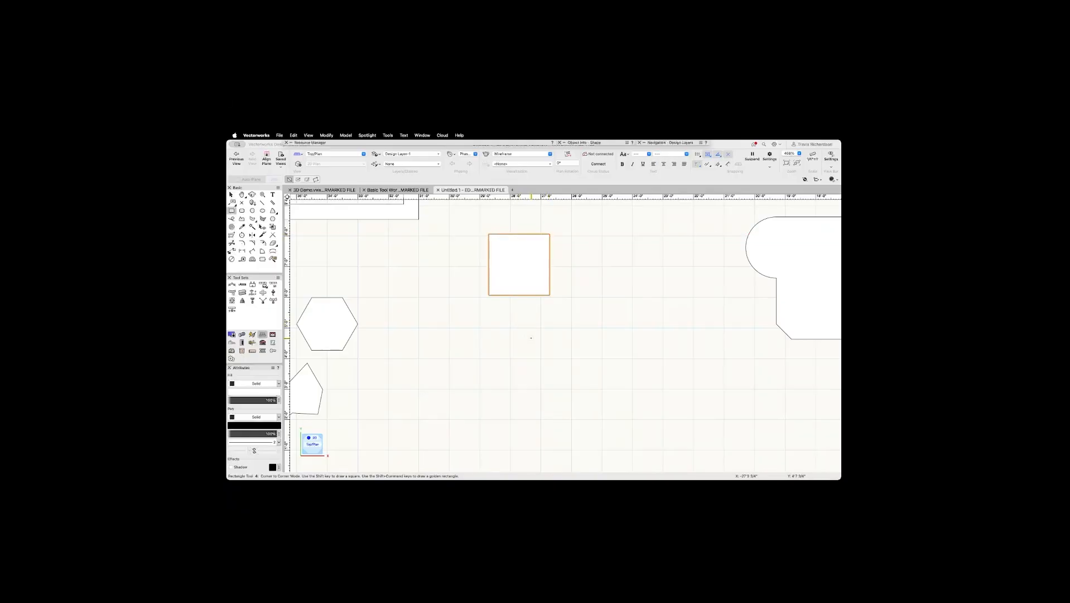
key("x")
- Try offsetting the square outward by distance with the Offset tool, and undo the offset
scroll(522, 310, "up", 2)
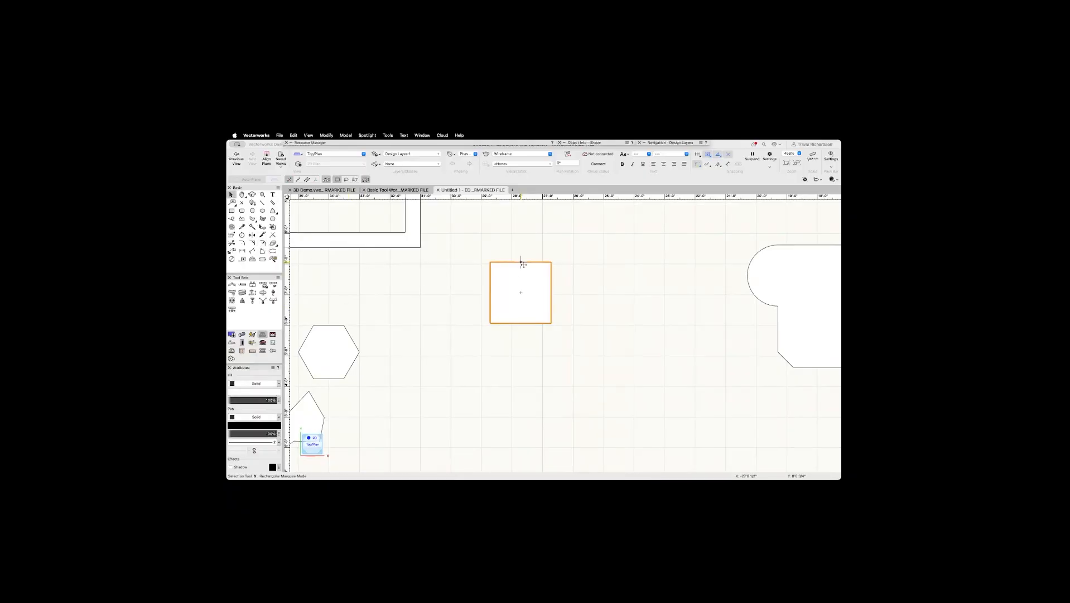
left_click(263, 243)
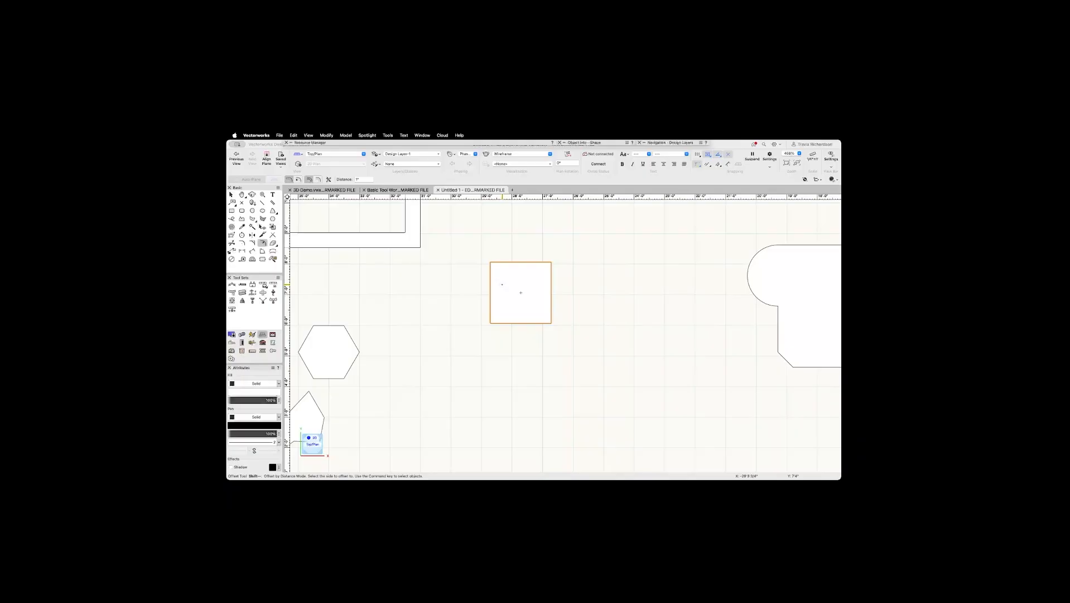
left_click(478, 282)
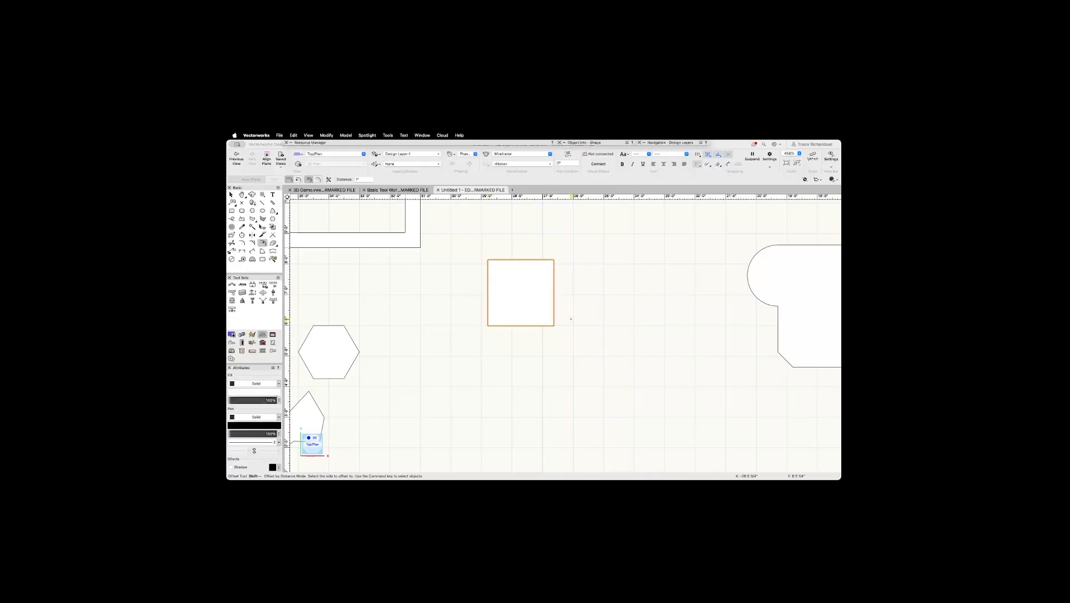
key("super+z")
key("x")
left_click(551, 312)
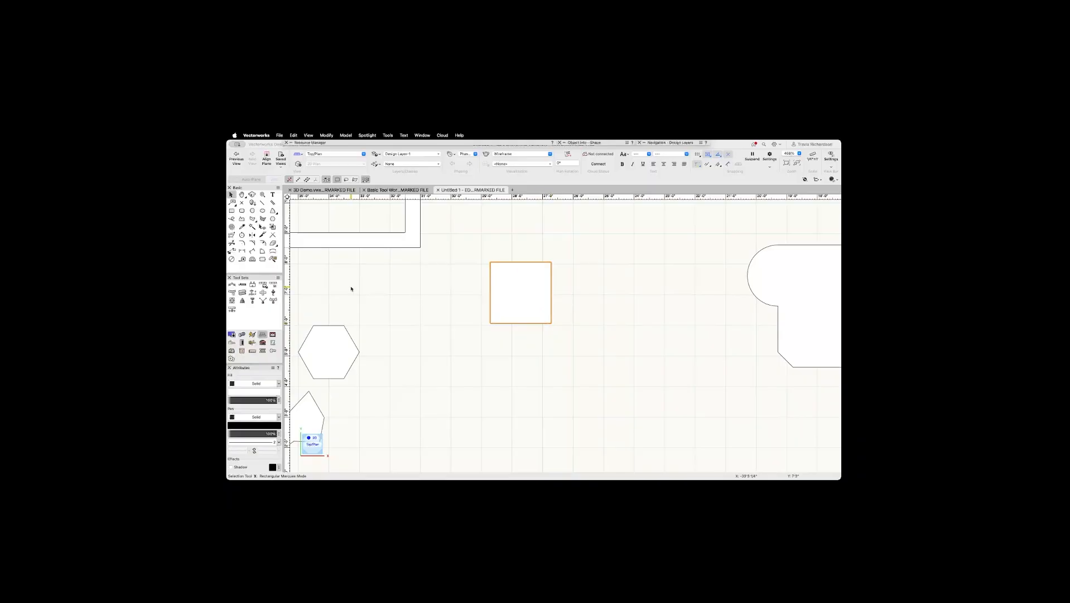
- Offset the square inward repeatedly with the Offset tool in distance mode to build a series of concentric squares
key("shift+minus")
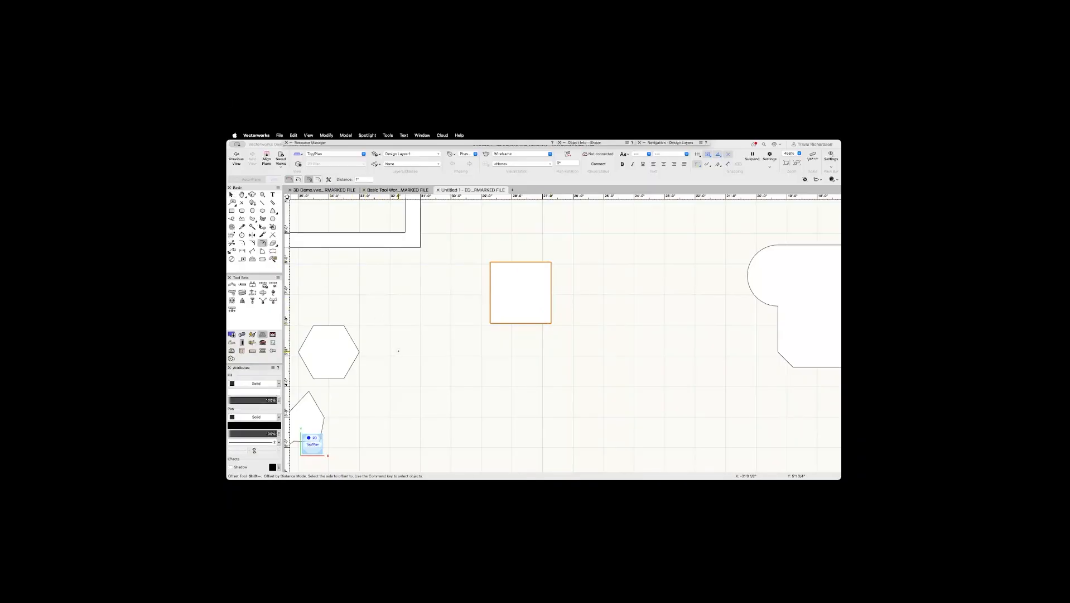
left_click(518, 299)
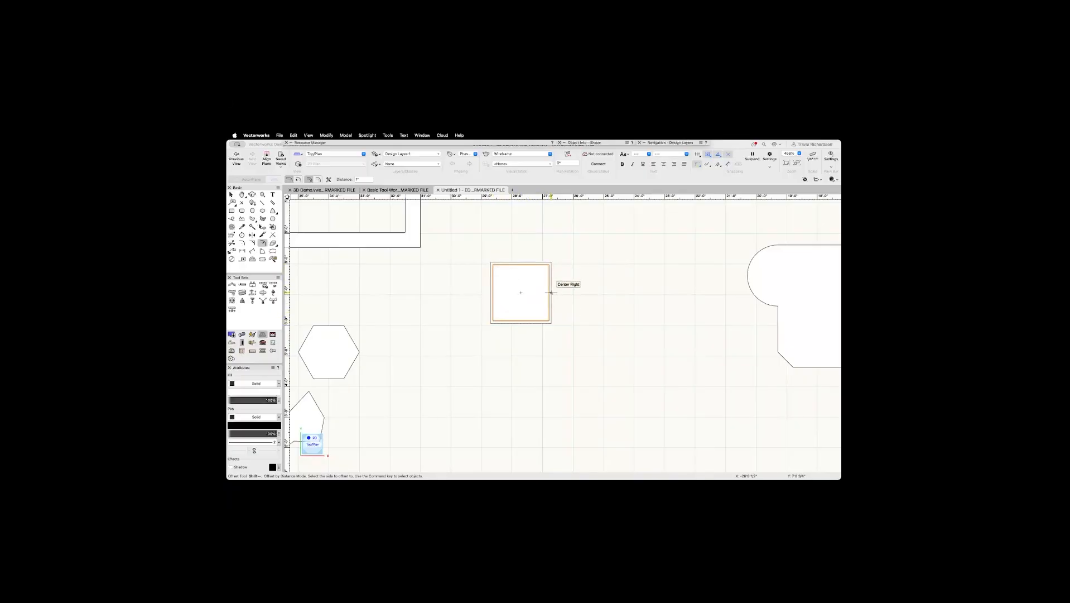
left_click(521, 293)
left_click(520, 292)
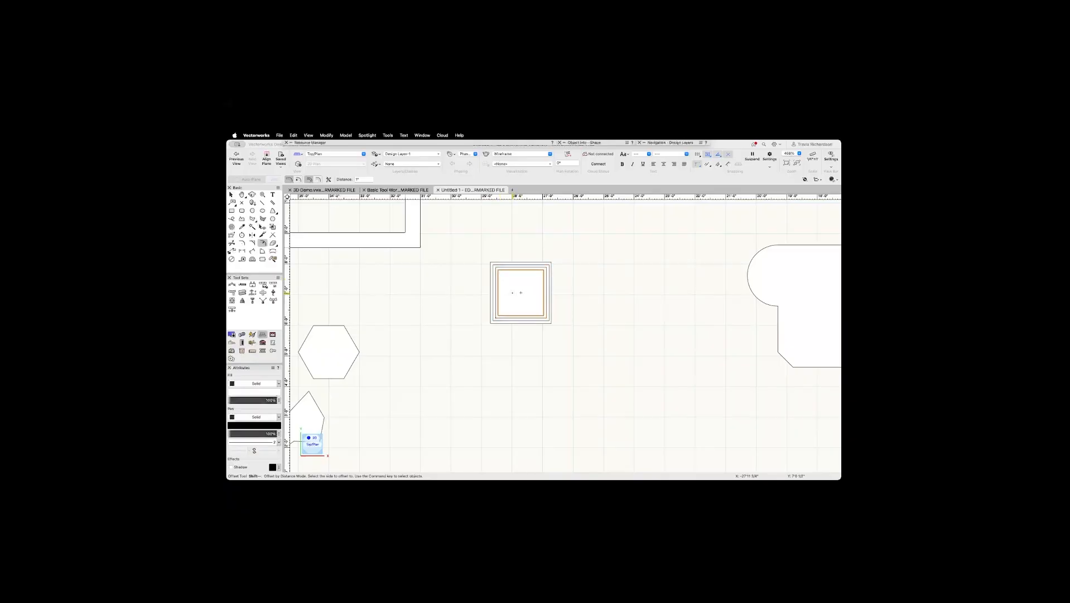
left_click(521, 292)
left_click(521, 292)
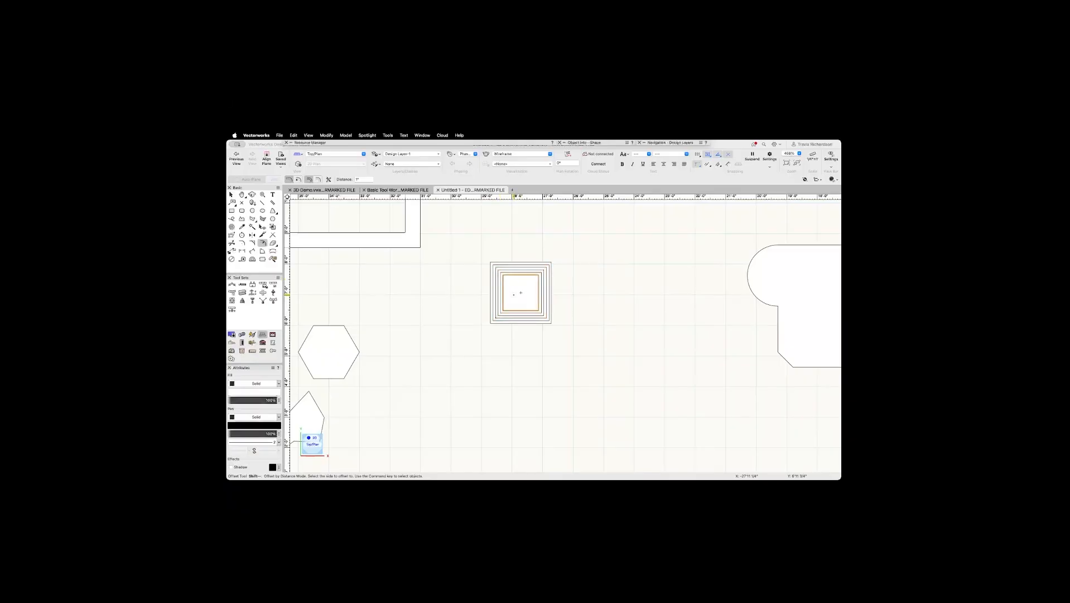
left_click(521, 293)
left_click(520, 292)
left_click(519, 294)
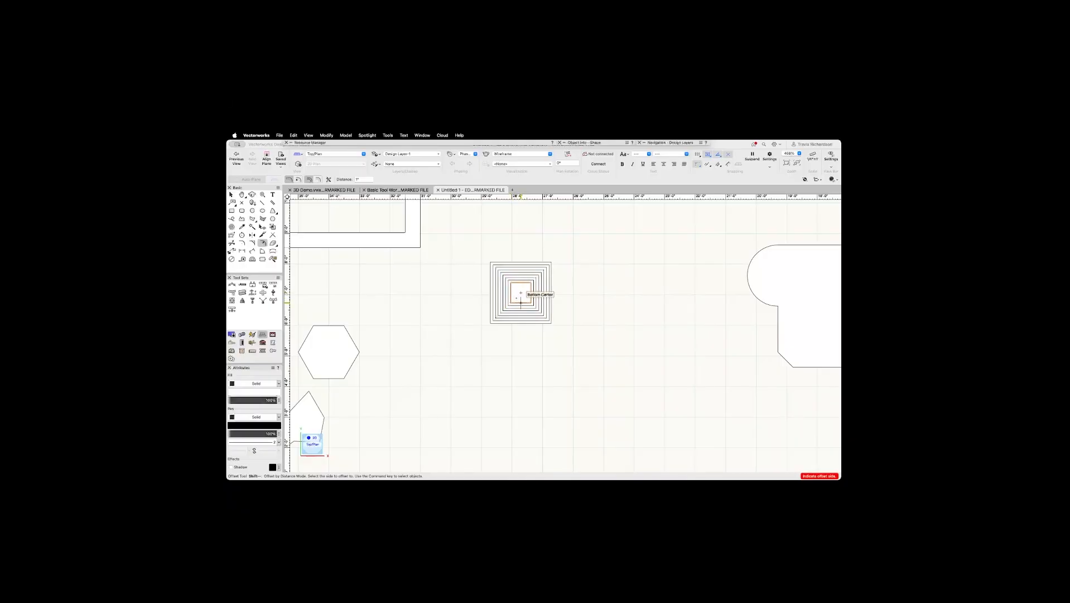
- Continue offsetting the innermost square inward until the concentric squares reach the center, and clear the selection
scroll(516, 287, "up", 5)
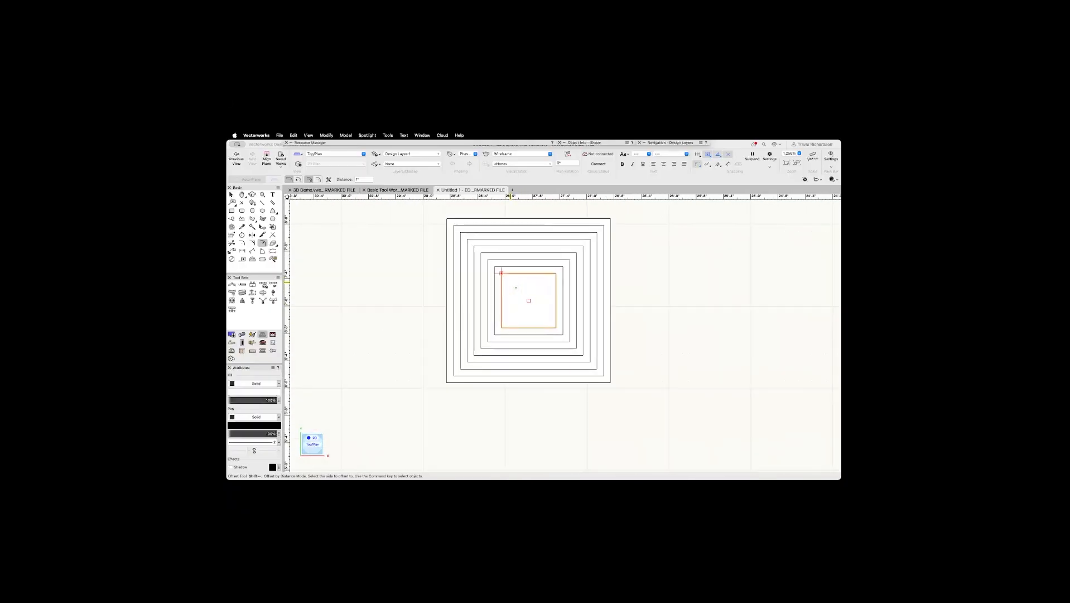
left_click(519, 291)
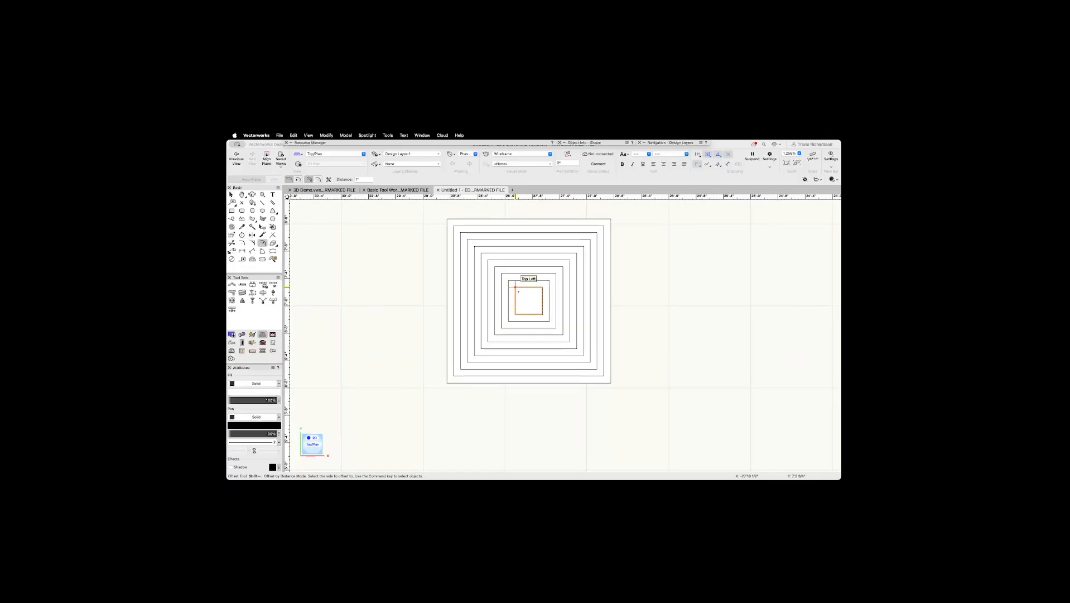
left_click(515, 289)
scroll(519, 291, "down", 1)
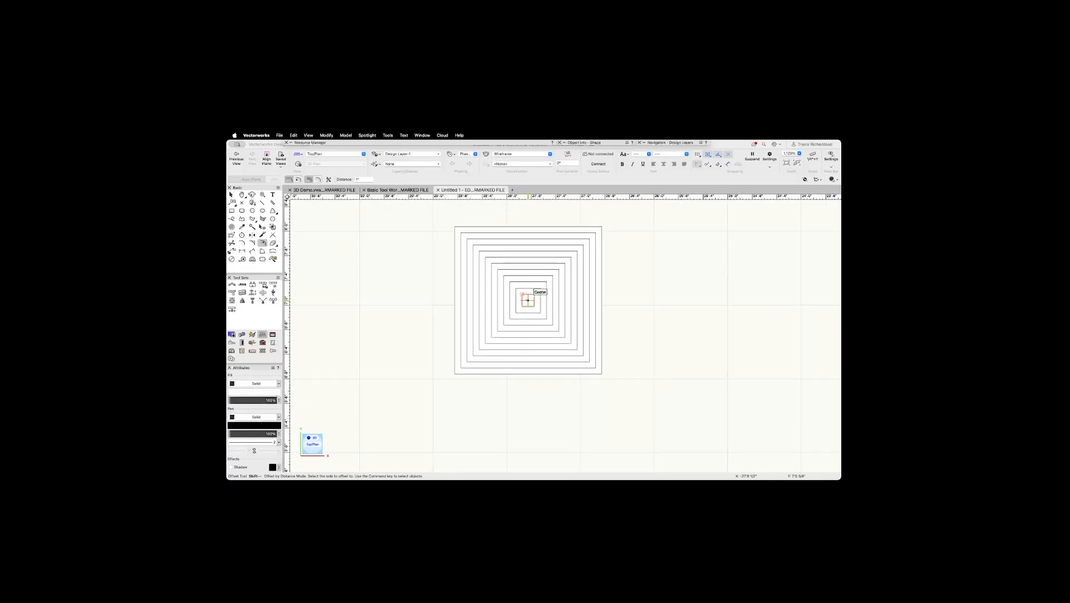
scroll(523, 294, "up", 4)
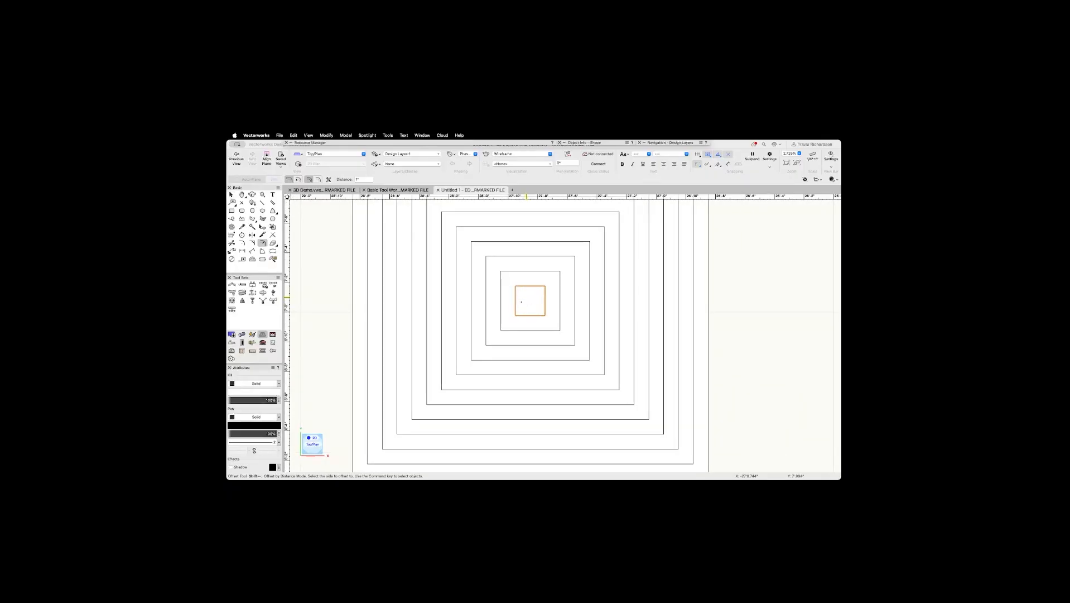
scroll(529, 299, "down", 4)
scroll(529, 301, "down", 2)
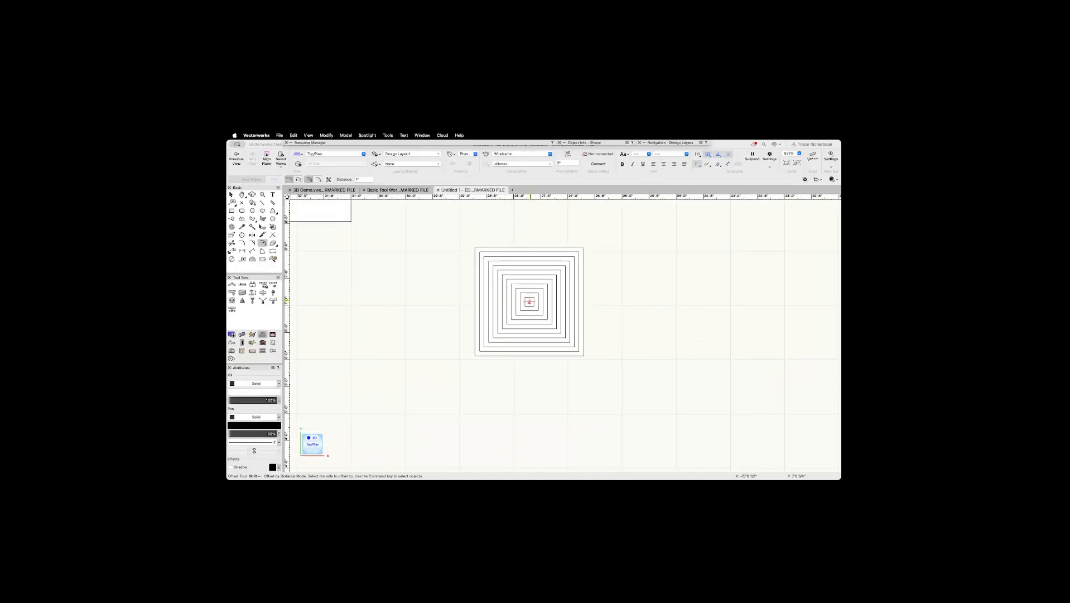
key("x")
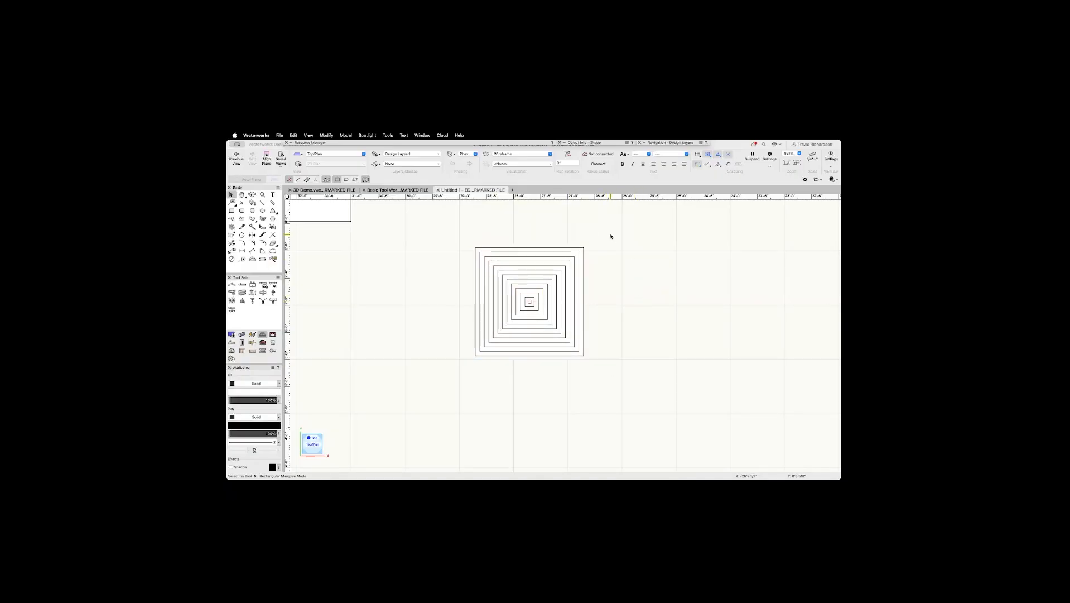
left_click(533, 230)
key("grave")
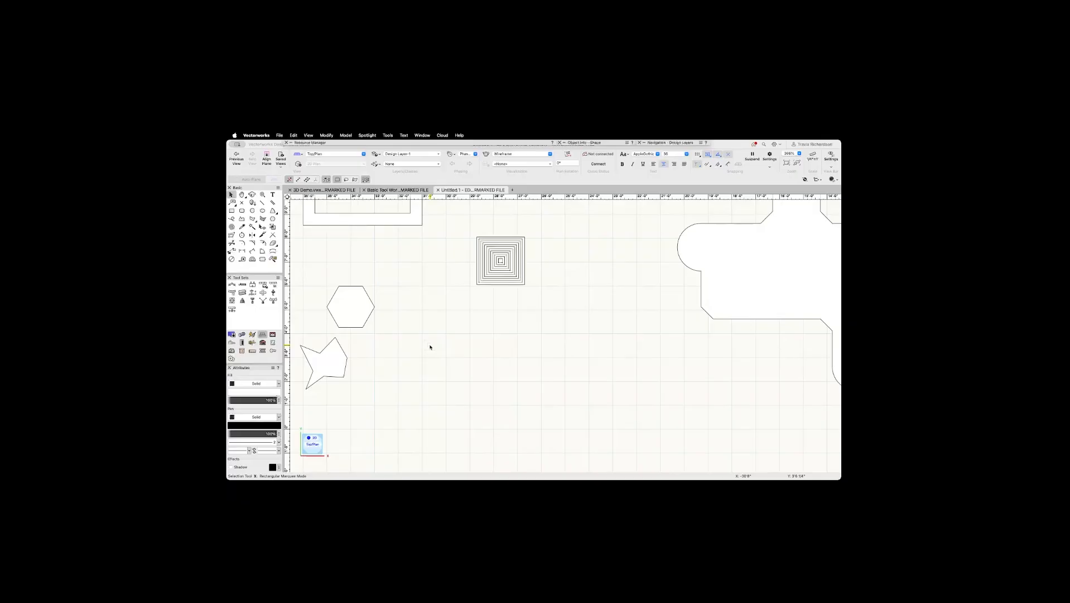
- Draw a 2' by 2' square in the empty area beside the hexagon and move it straight down, clear of the concentric squares
key("4")
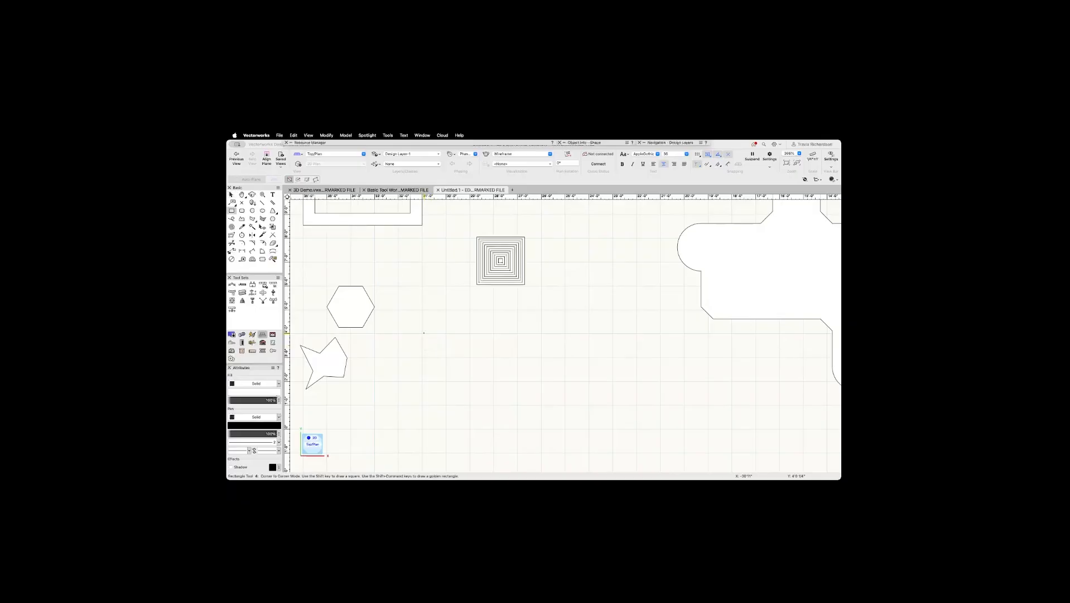
left_click(426, 333)
key("Tab")
type("2")
key("Tab")
type("2")
key("Tab")
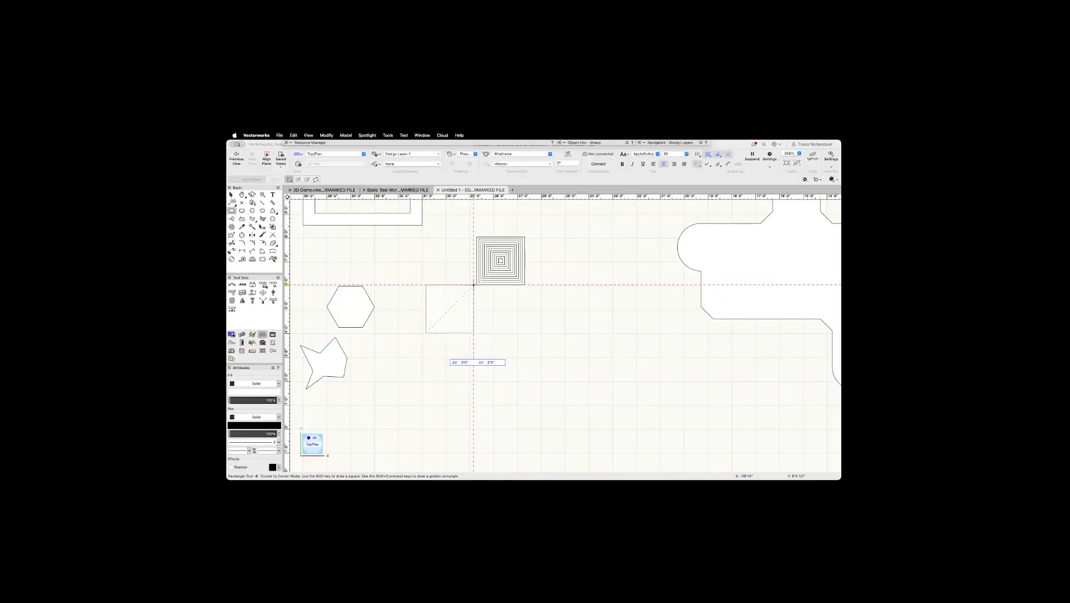
key("Return")
key("x")
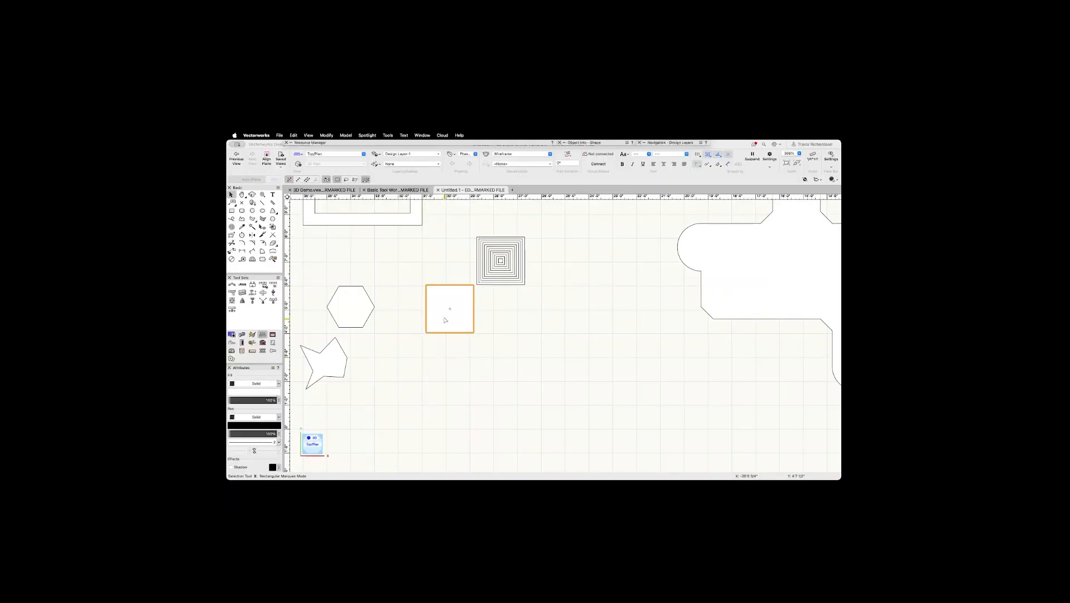
left_click_drag(446, 309, 445, 354)
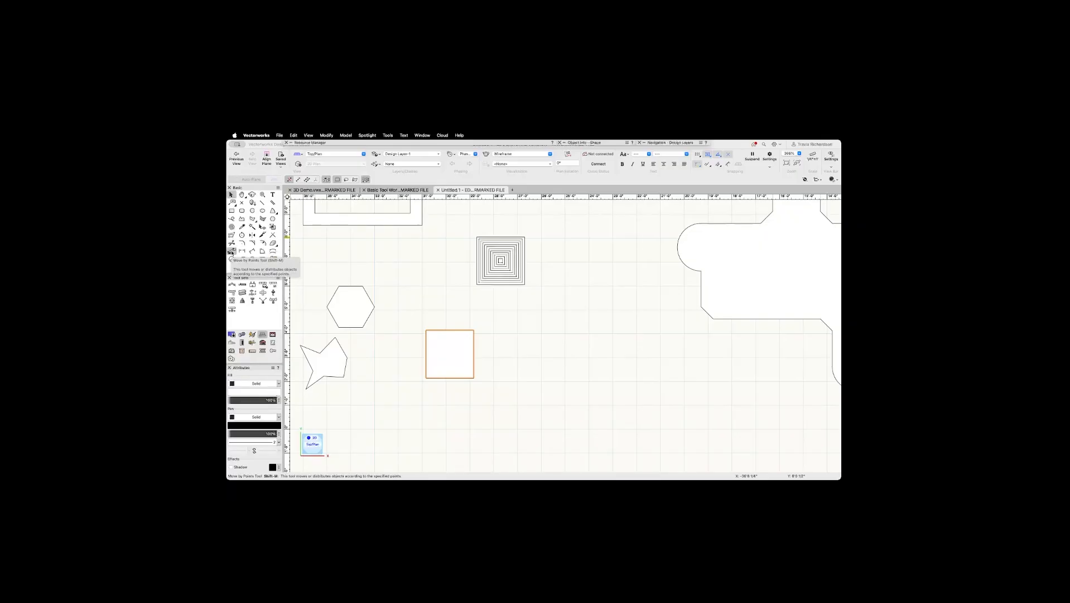
- Use Move by Points in Move and Duplicate mode to create five duplicates of the square from its center, spaced 2'6" apart horizontally to the right
left_click(232, 252)
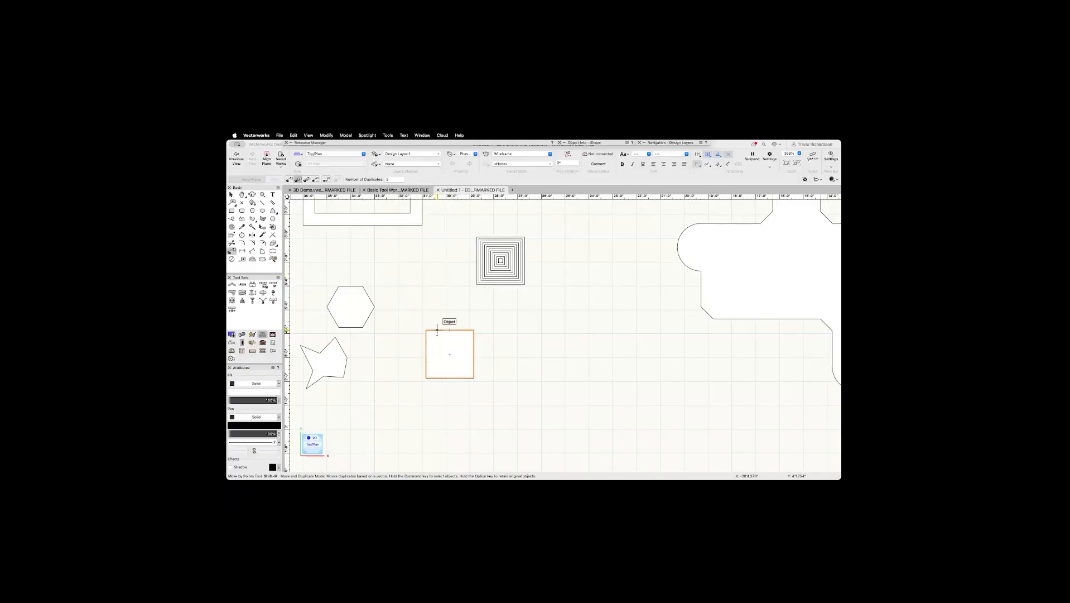
left_click(450, 354)
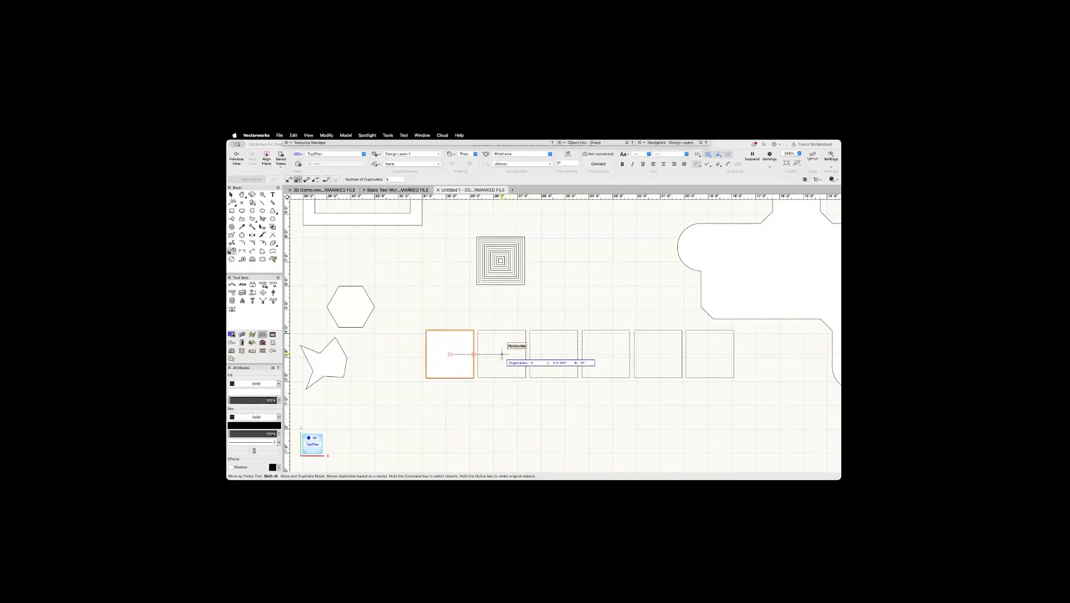
key("Tab")
key("Tab")
type("2'6")
key("Tab")
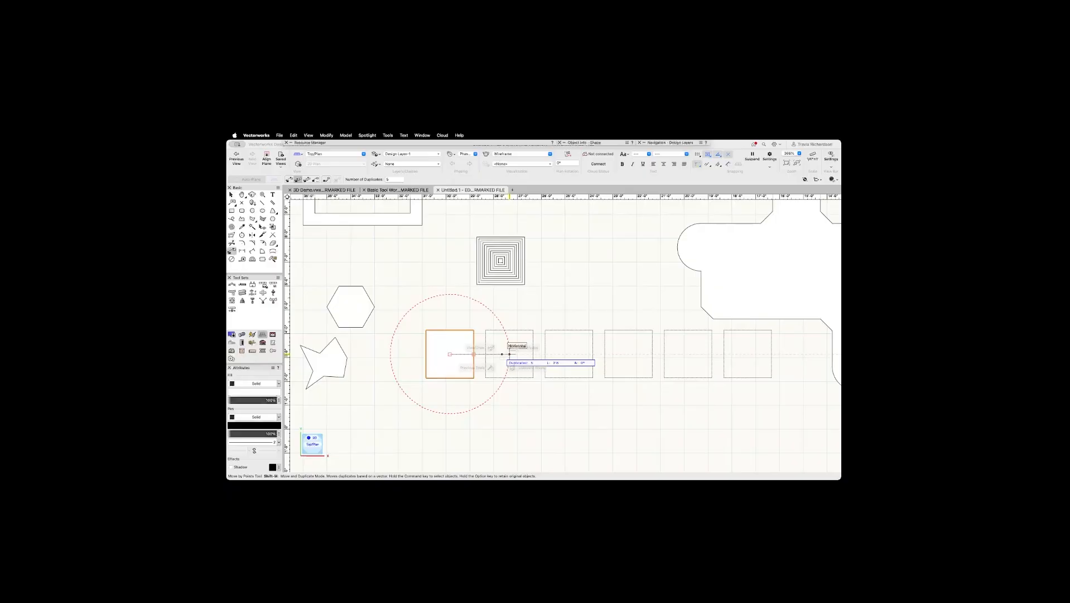
left_click(510, 353)
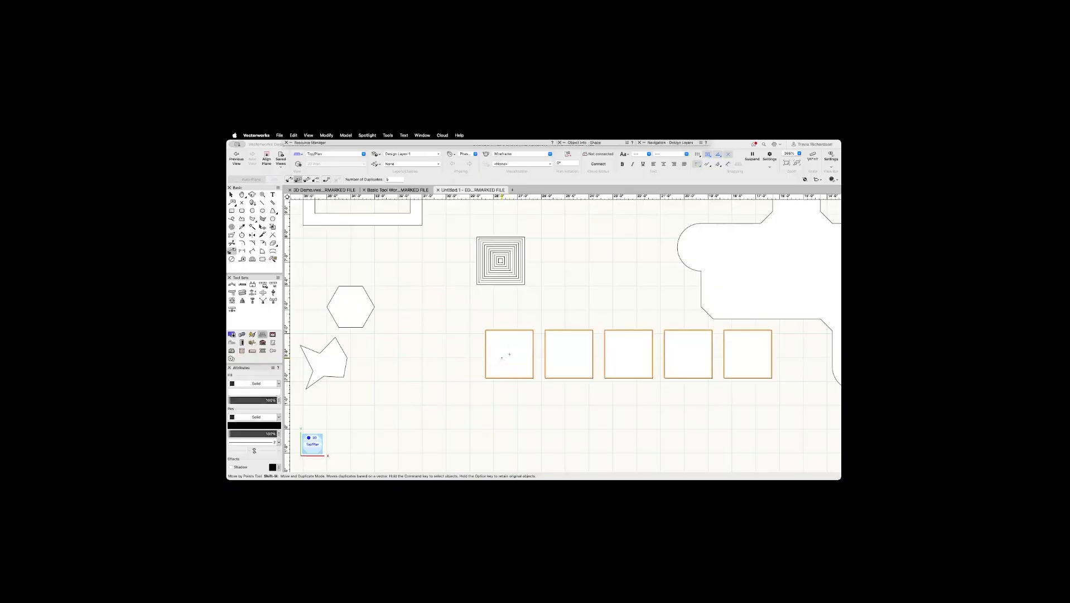
middle_click_drag(524, 374, 443, 399)
key("space")
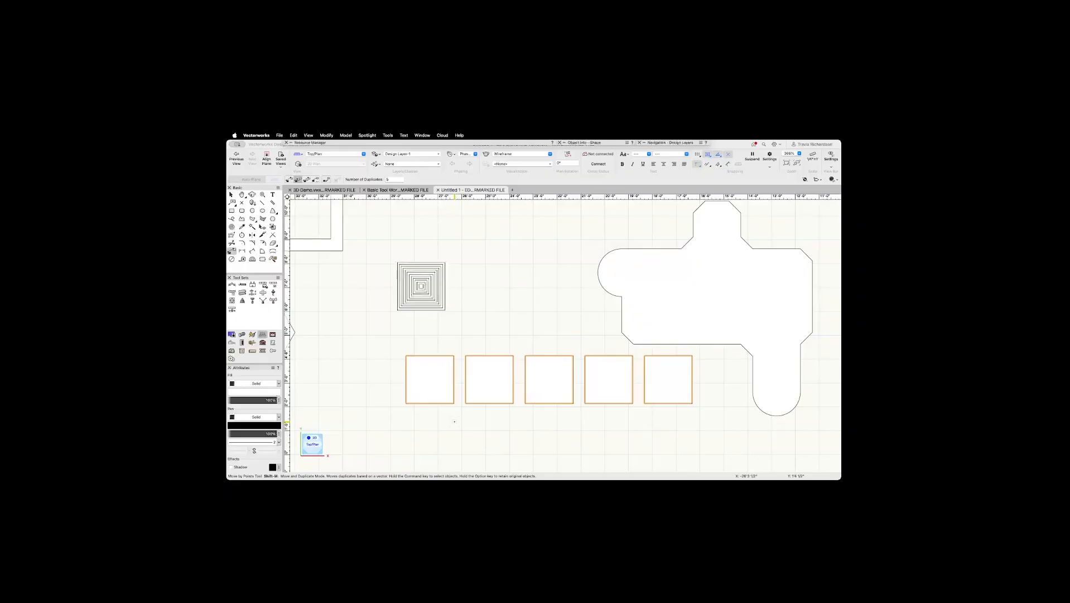
key("space")
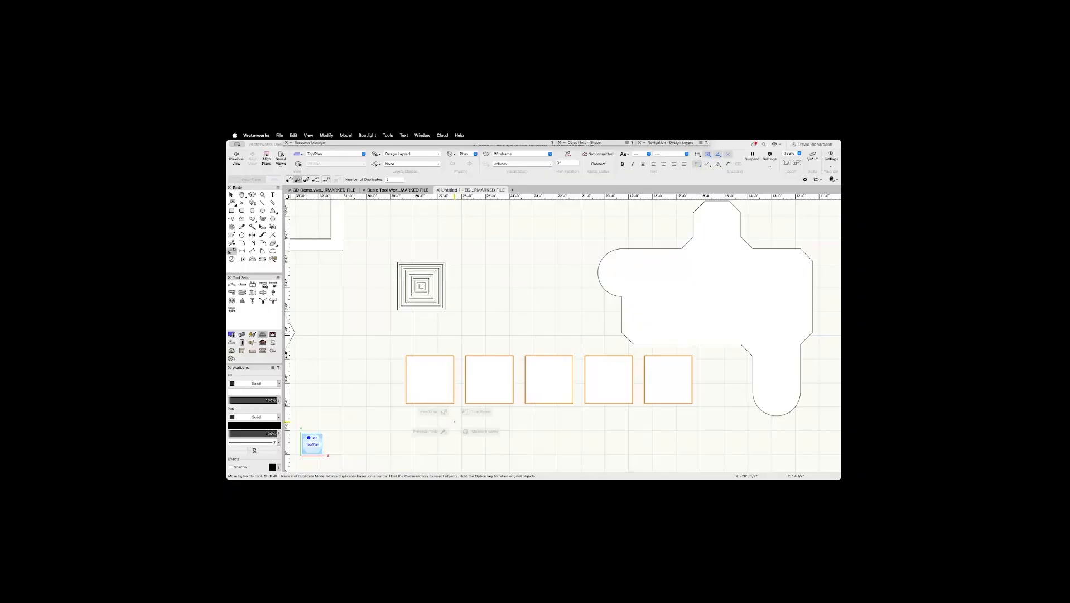